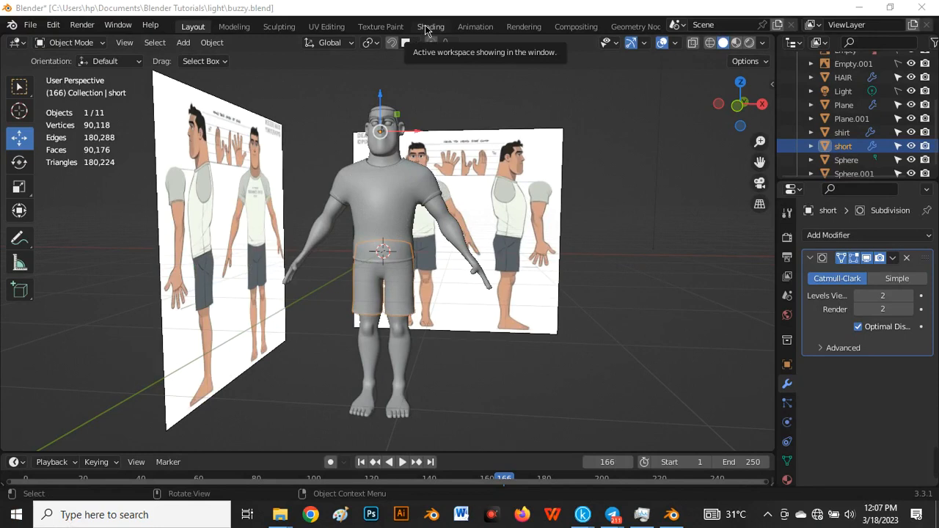
Switch from the Layout workspace to the Shading workspace for the character scene.
click(430, 27)
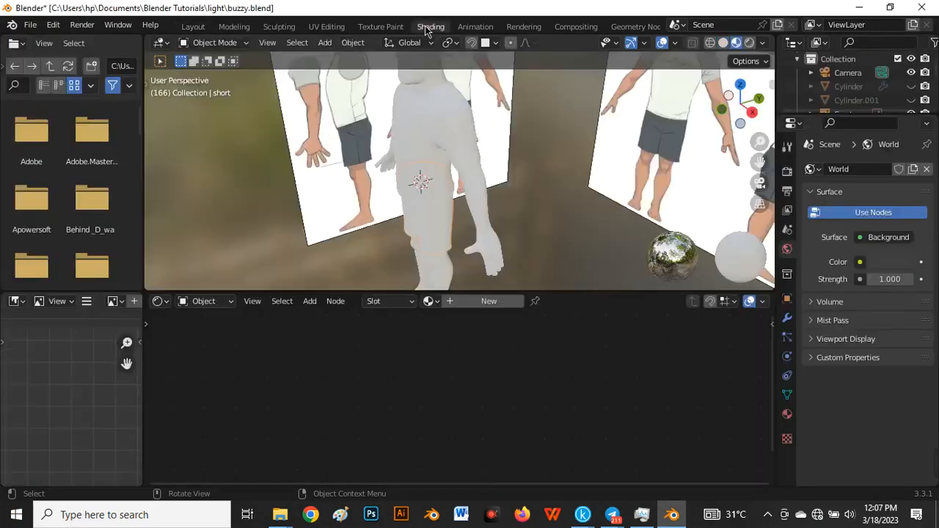
scroll(405, 139, down, 3)
middle_drag(413, 189, 480, 138)
scroll(330, 211, up, 3)
scroll(458, 143, down, 3)
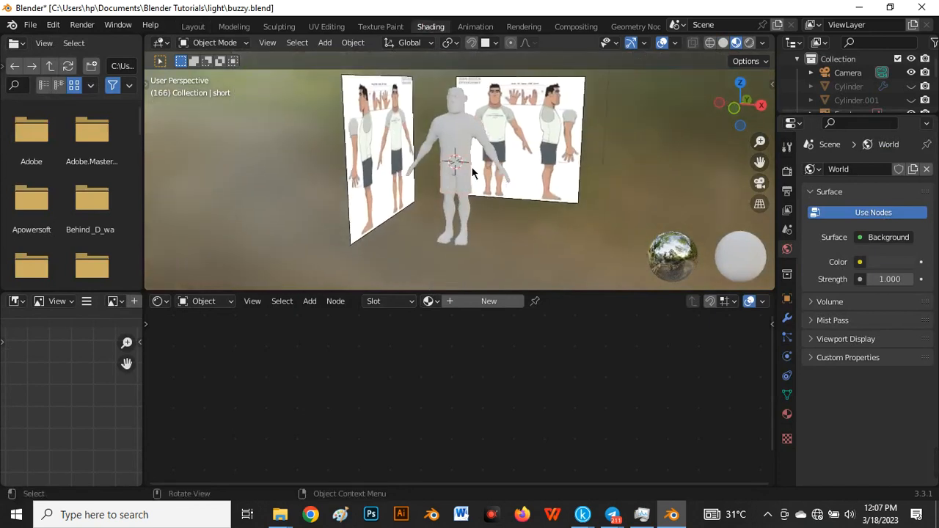
scroll(480, 138, up, 3)
scroll(464, 150, down, 3)
scroll(465, 151, up, 2)
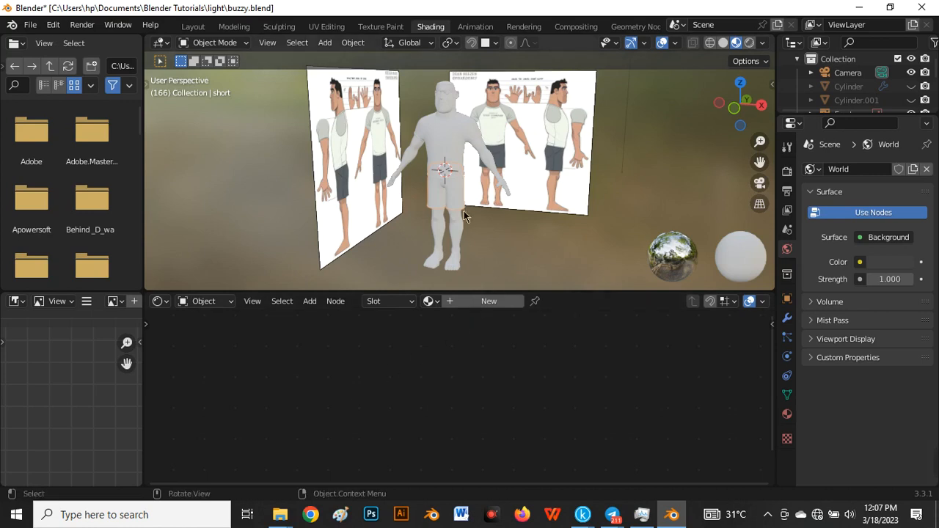
scroll(438, 135, up, 1)
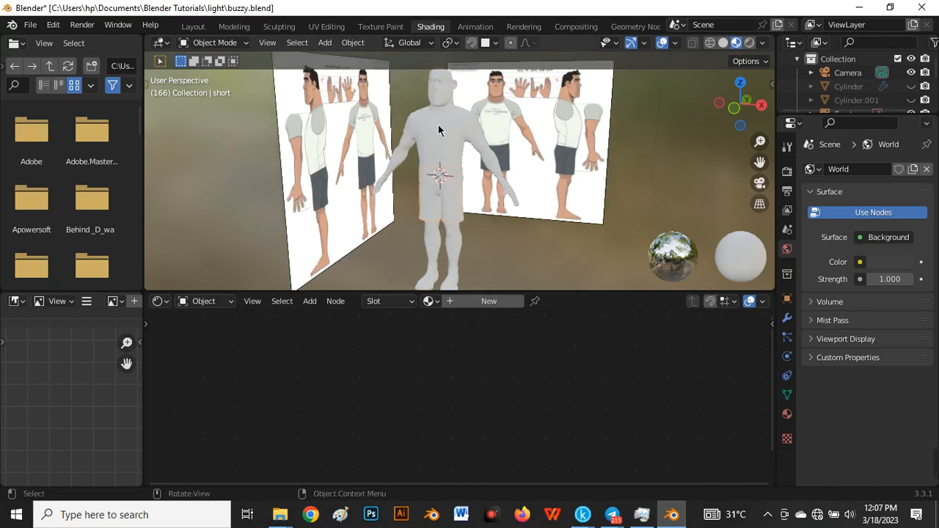
Give the character's body a new material and sample its base color from the skin in the reference image.
click(440, 108)
click(476, 302)
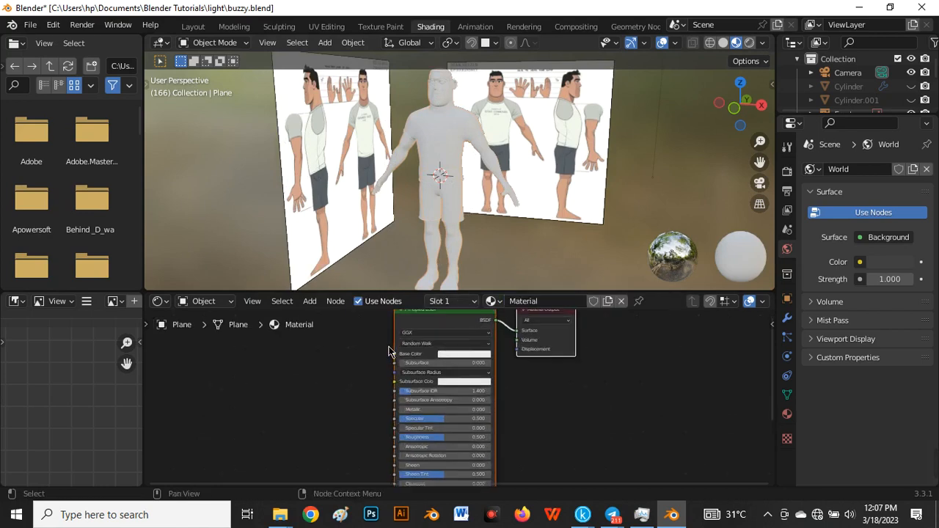
middle_drag(380, 351, 382, 392)
scroll(439, 353, up, 5)
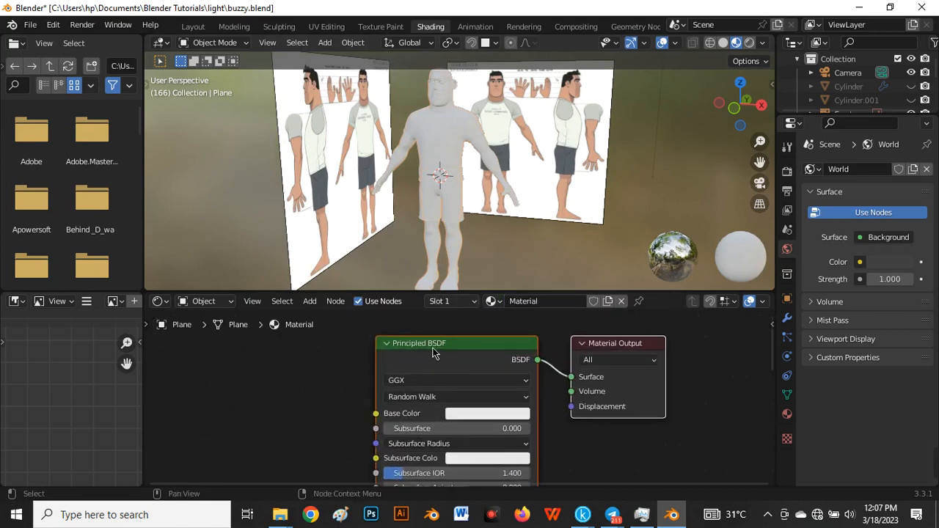
scroll(449, 357, down, 1)
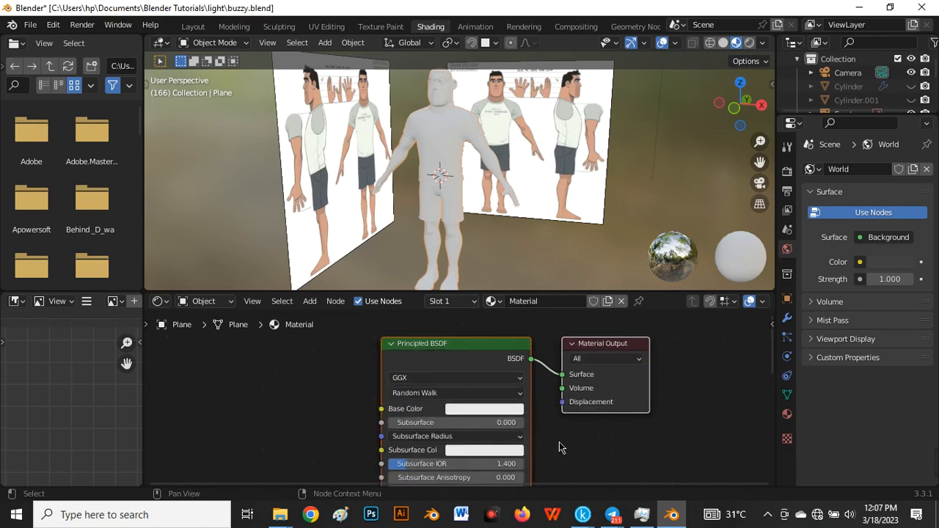
middle_drag(562, 449, 522, 394)
scroll(522, 394, down, 1)
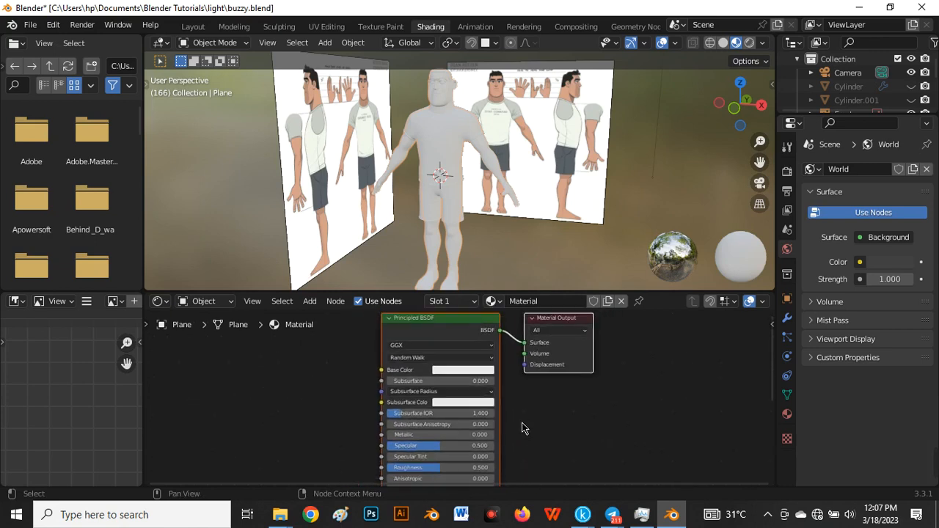
scroll(522, 428, up, 1)
scroll(455, 336, up, 3)
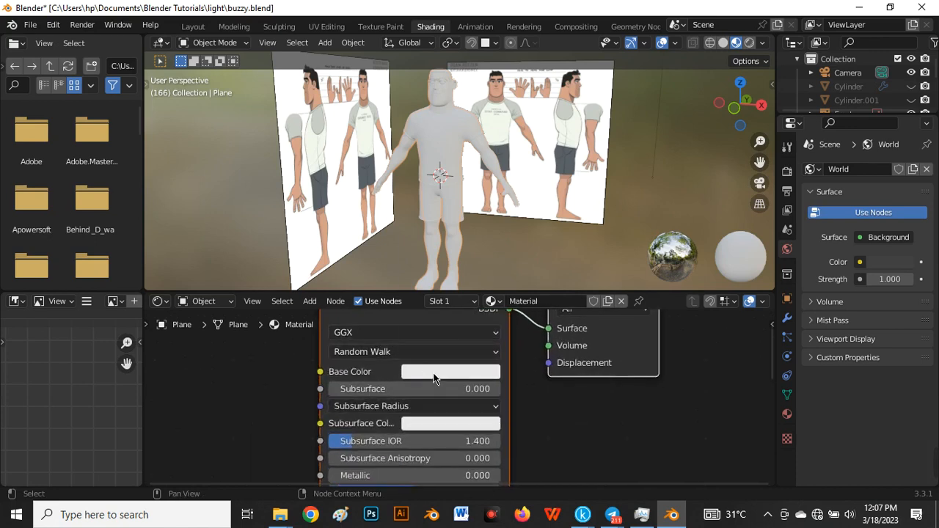
click(433, 378)
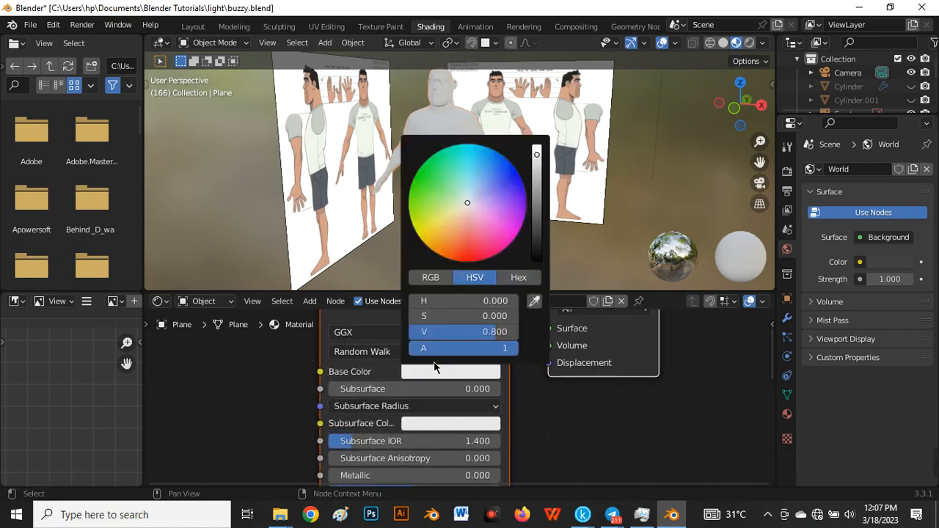
click(535, 303)
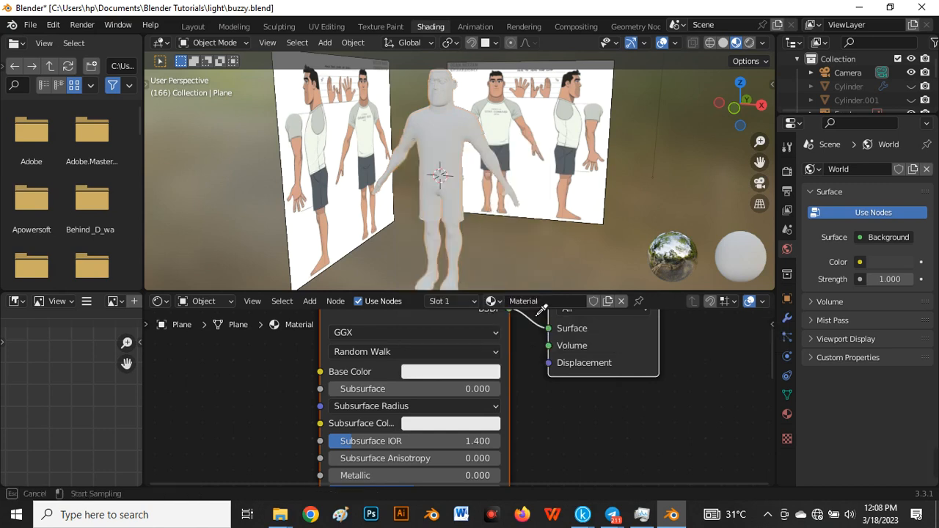
click(320, 96)
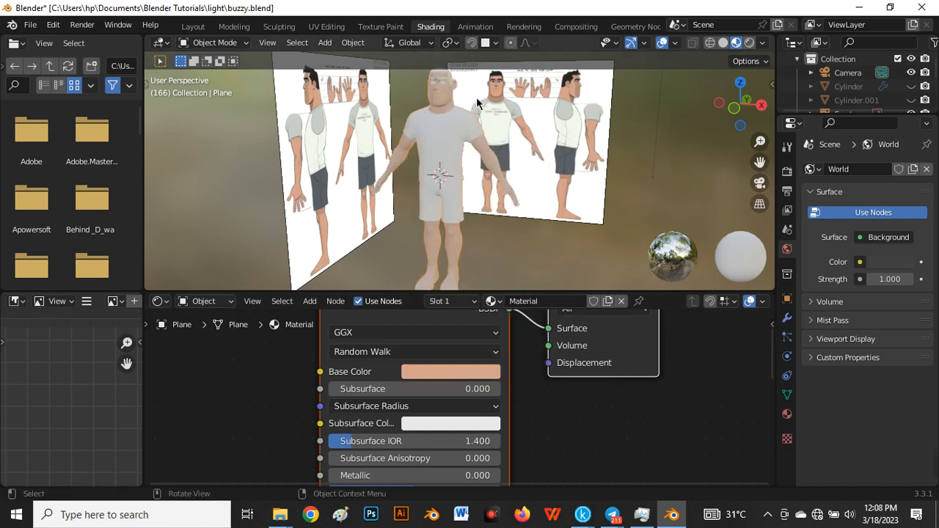
Inspect the skin color on the character's head and body against the reference images.
scroll(427, 89, up, 5)
scroll(427, 89, down, 4)
shift+middle_drag(411, 90, 399, 137)
scroll(399, 136, up, 5)
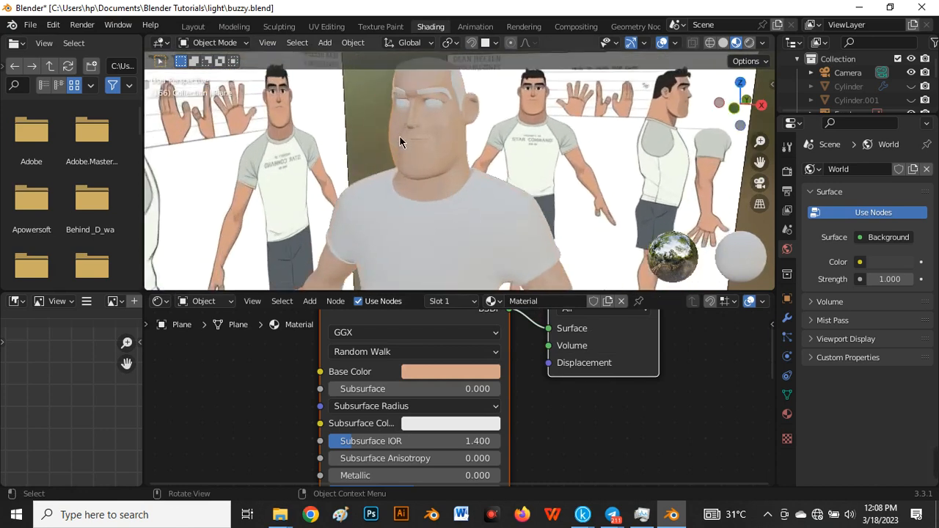
scroll(429, 132, down, 5)
scroll(429, 132, down, 5)
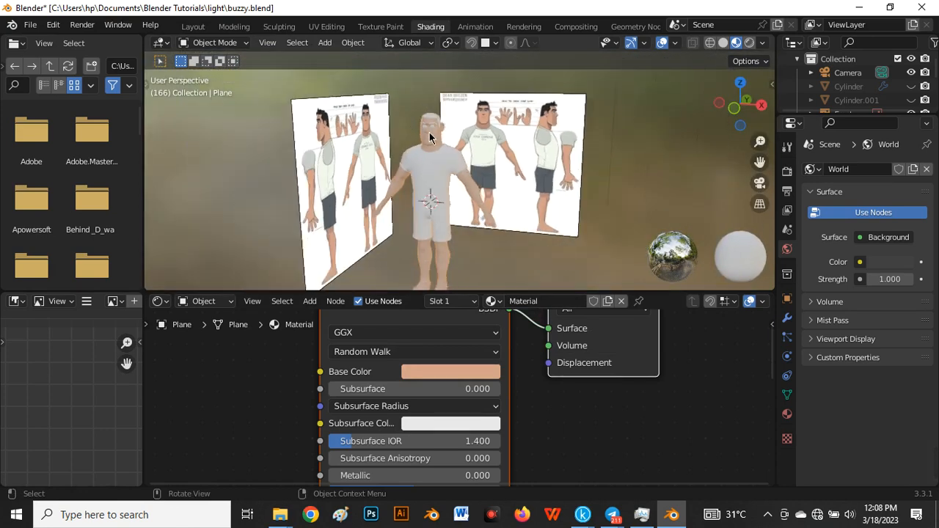
shift+middle_drag(420, 232, 421, 215)
scroll(421, 215, up, 2)
Try a roughness of 0.645 and a specular value of 0.677 on the skin material.
middle_drag(533, 438, 536, 375)
drag(419, 459, 443, 460)
scroll(440, 264, up, 2)
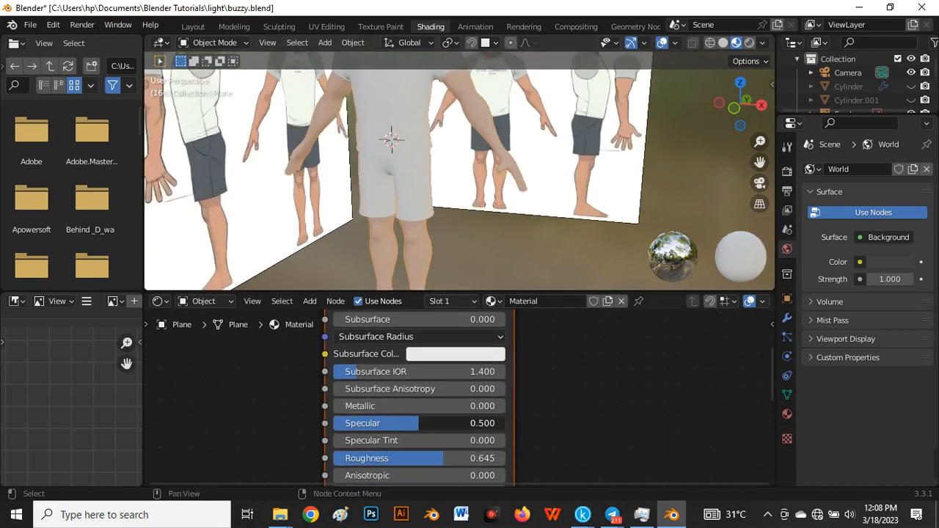
drag(419, 423, 449, 423)
Try a glossier skin with roughness 0.236 and a raised metallic value, then return metallic to 0.
scroll(409, 249, up, 2)
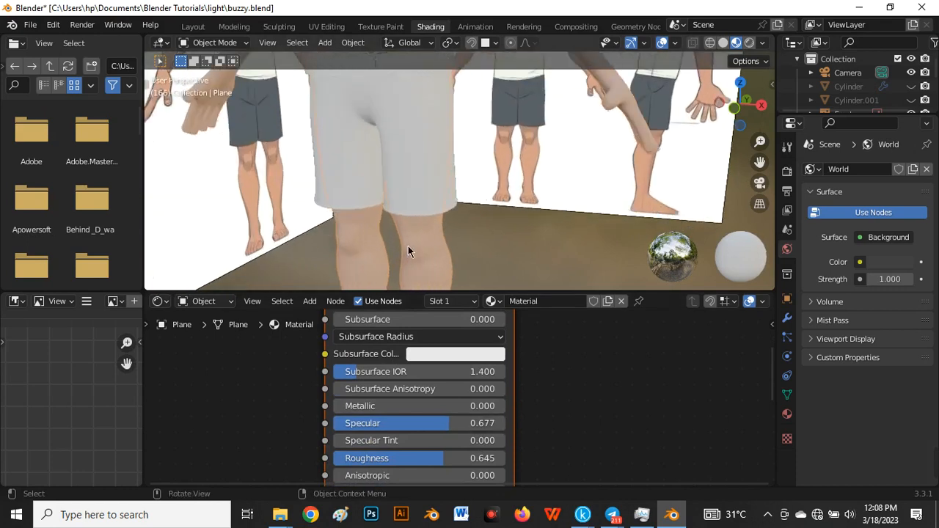
middle_drag(407, 247, 473, 136)
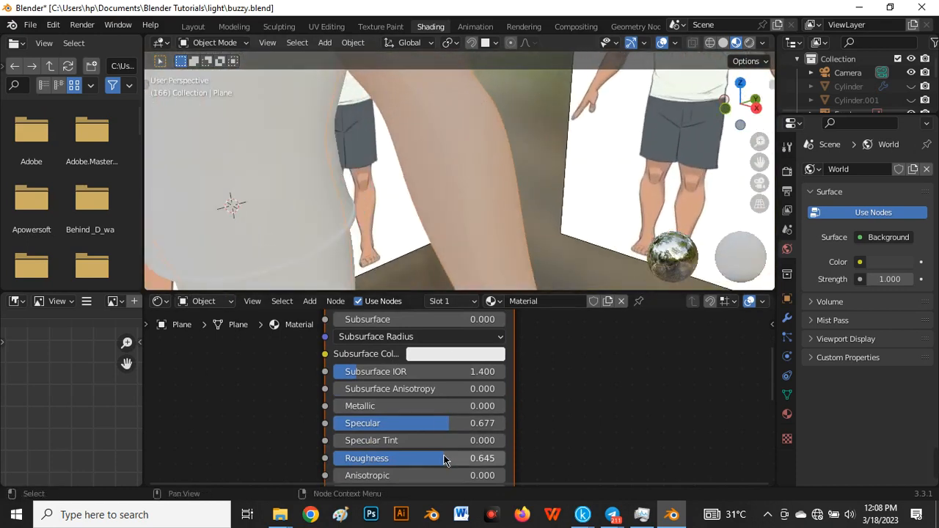
drag(450, 458, 382, 458)
mouse_move(429, 211)
middle_down()
mouse_move(432, 155)
mouse_move(425, 202)
middle_up()
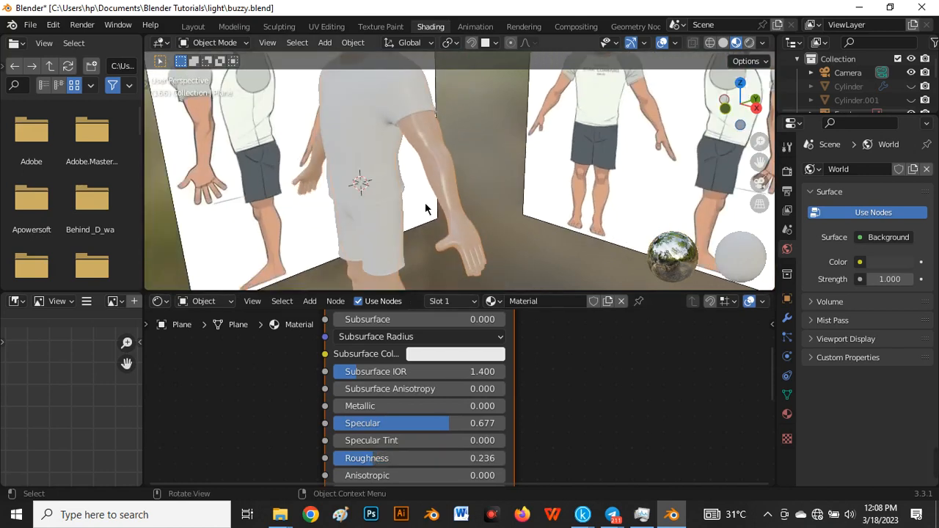
drag(426, 406, 509, 406)
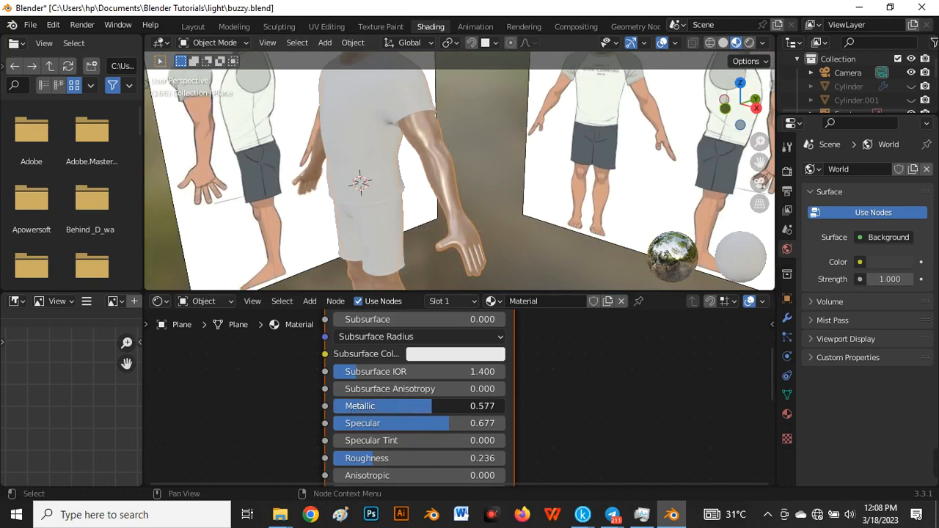
drag(431, 405, 334, 405)
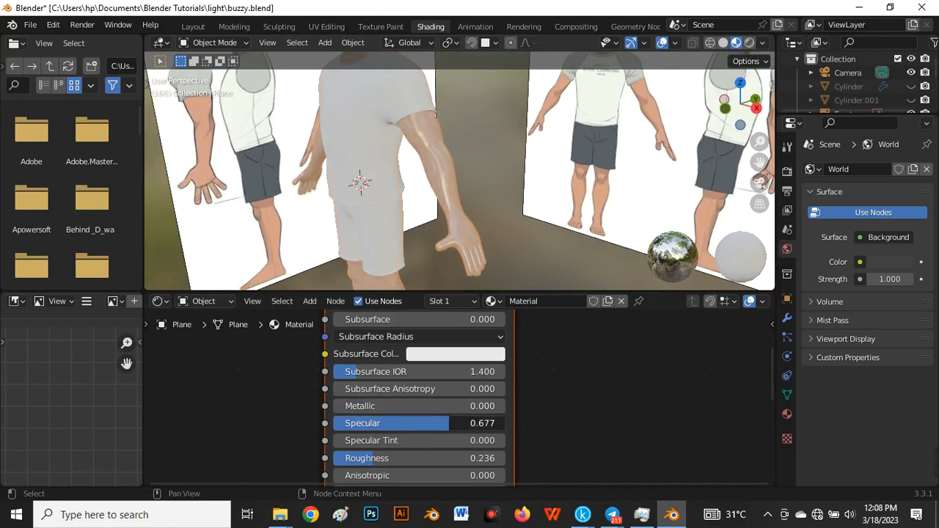
Set the skin material's roughness to 0.600 and its specular value to 0.273.
drag(441, 423, 375, 423)
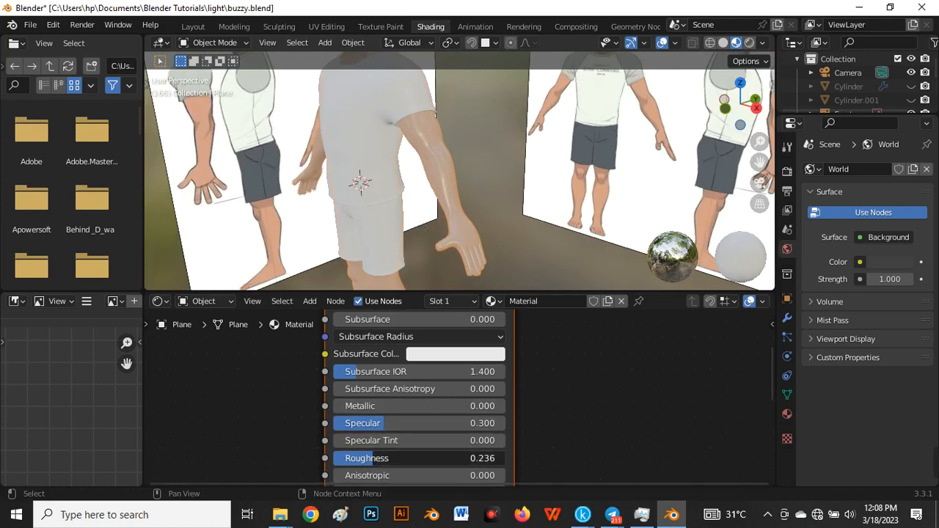
drag(374, 458, 435, 458)
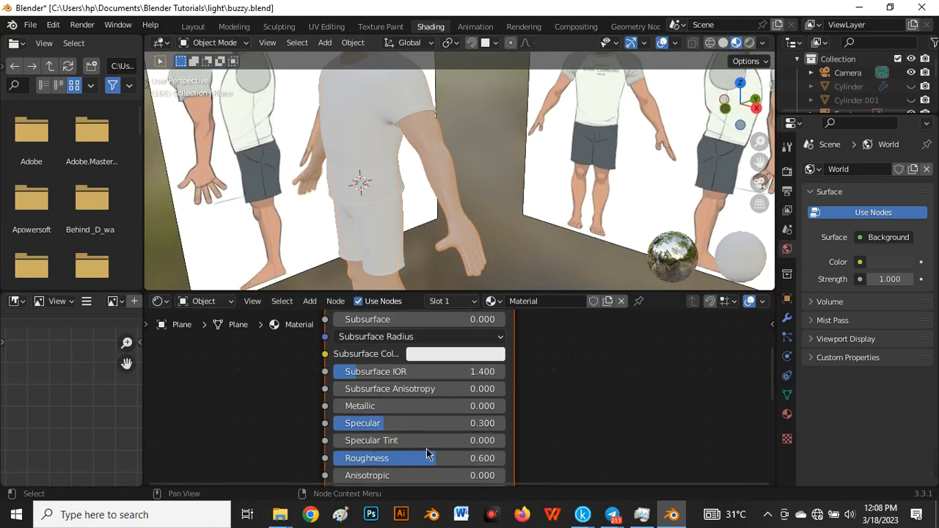
scroll(444, 229, up, 3)
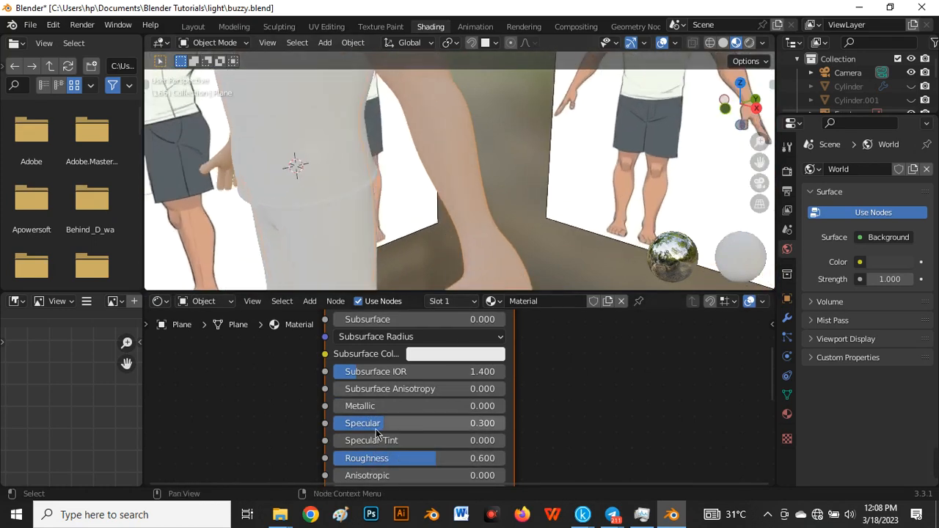
drag(375, 429, 376, 428)
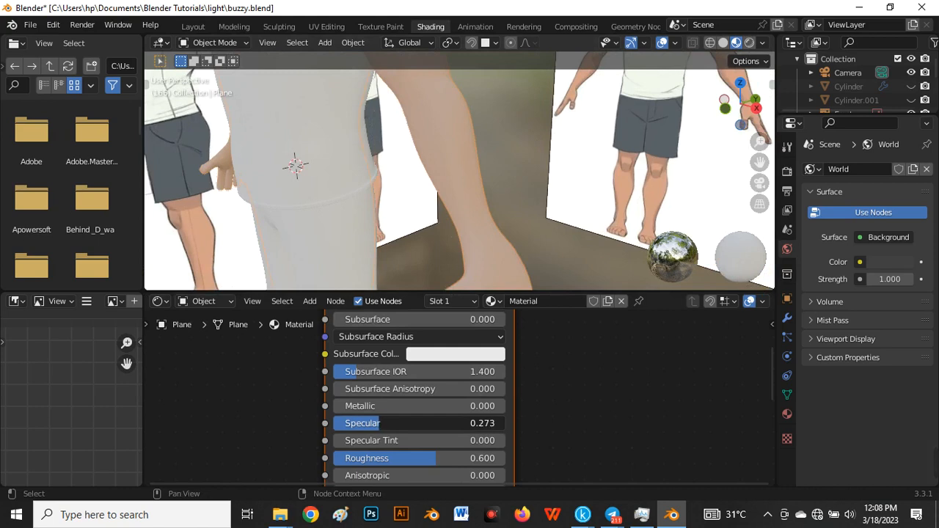
Create a new material for the character's shorts.
scroll(446, 174, down, 7)
middle_drag(376, 215, 397, 206)
scroll(397, 206, up, 2)
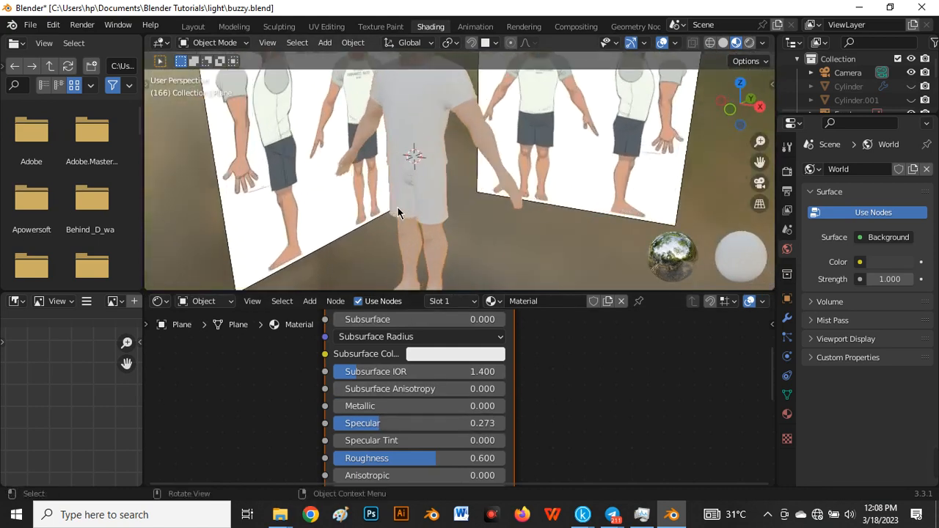
click(431, 179)
scroll(432, 178, down, 3)
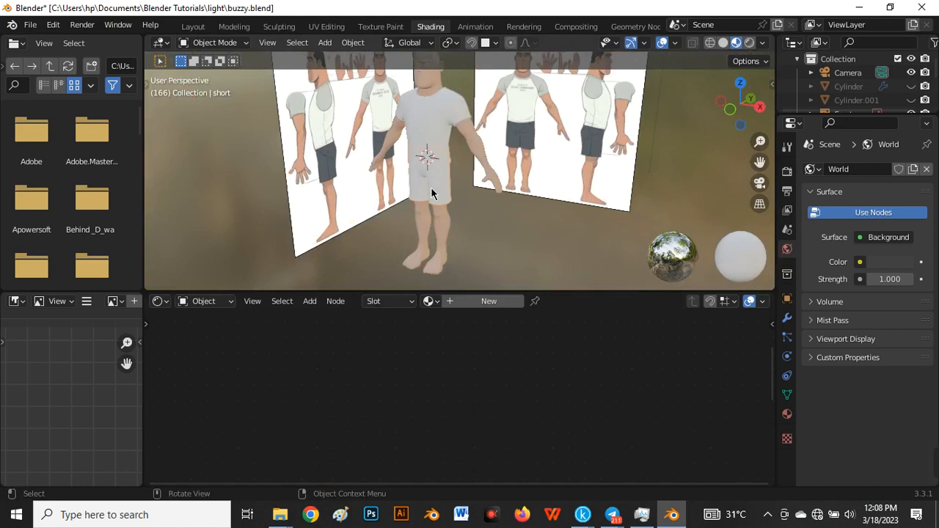
scroll(432, 192, up, 3)
click(478, 301)
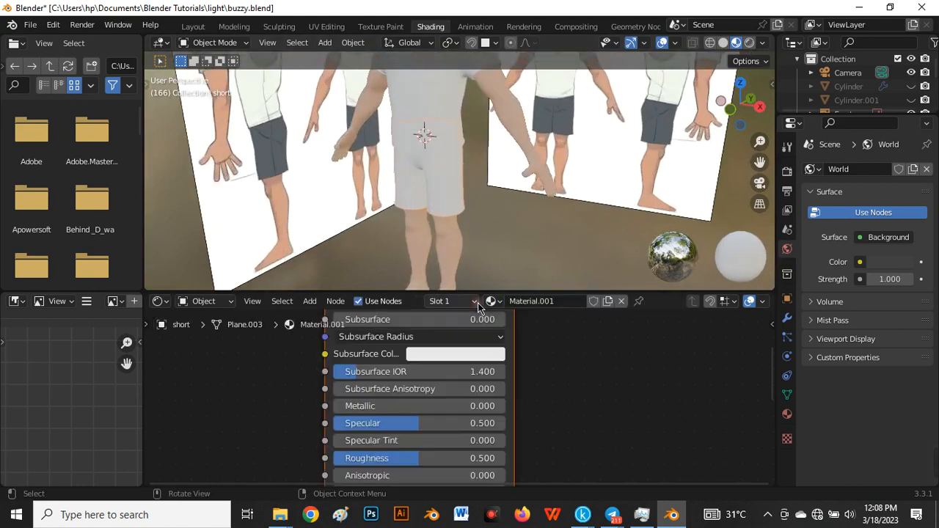
Sample the shorts' base color from the grey shorts in the reference image and adjust its HSV value to 0.104.
shift+scroll(482, 381, up, 3)
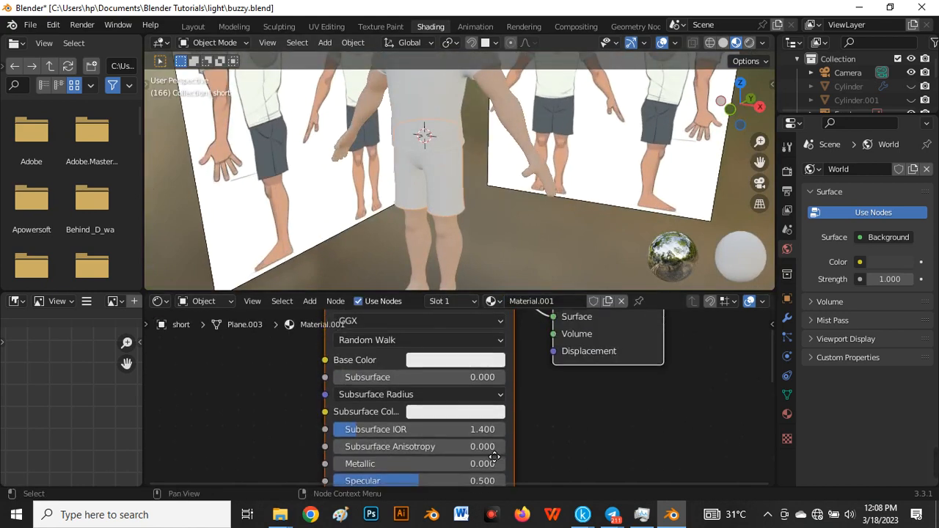
click(481, 360)
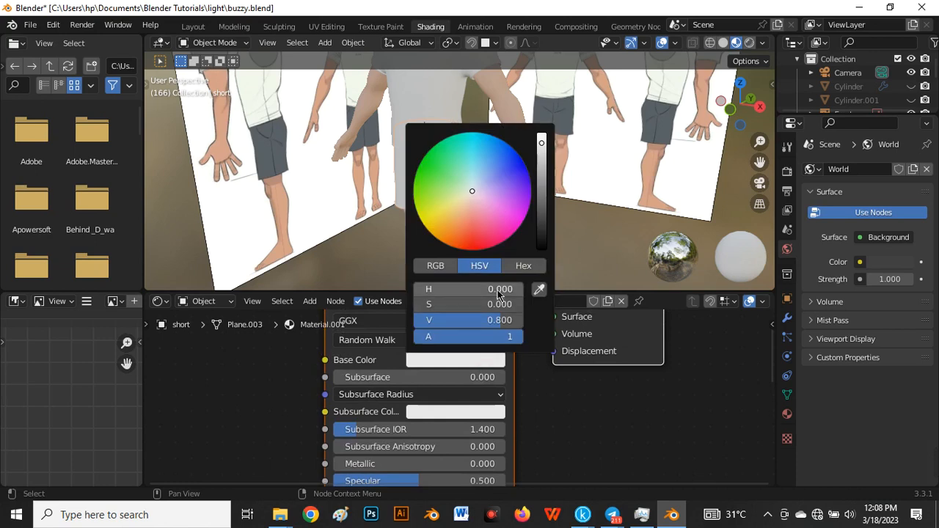
click(540, 292)
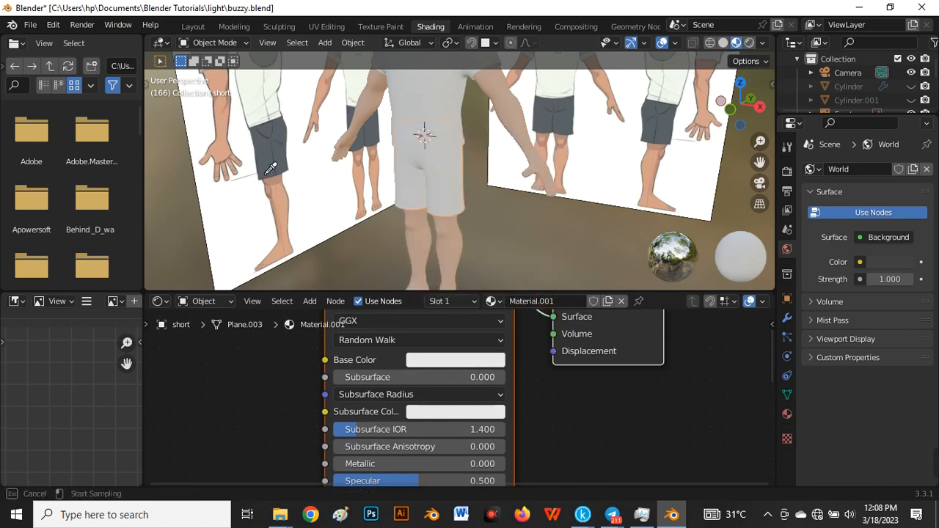
click(270, 170)
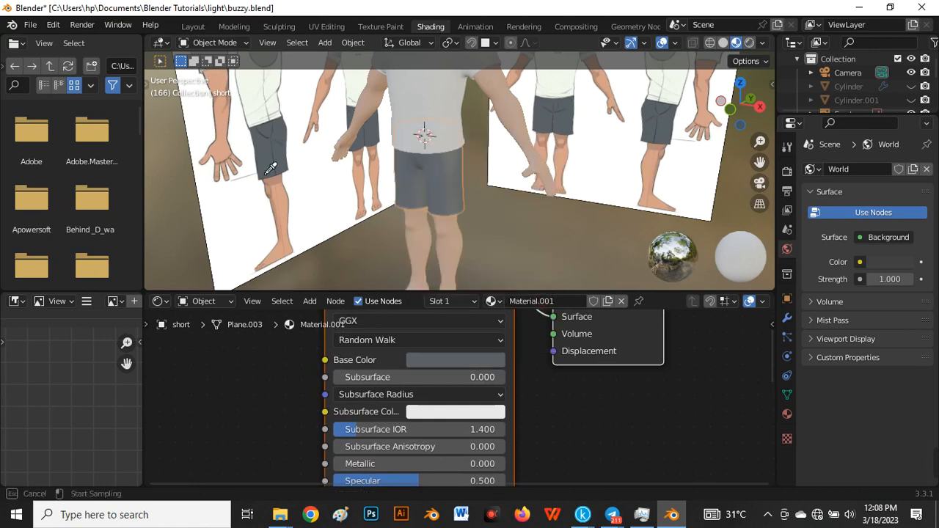
click(459, 361)
drag(542, 213, 541, 208)
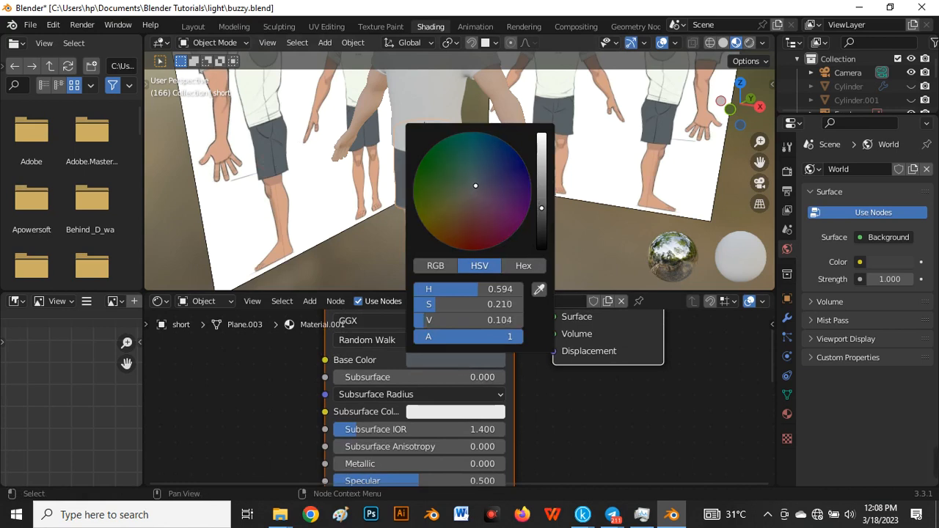
click(581, 408)
Change the shorts material's base color to a dark red with hue 0.969 and saturation 0.877.
scroll(480, 230, down, 4)
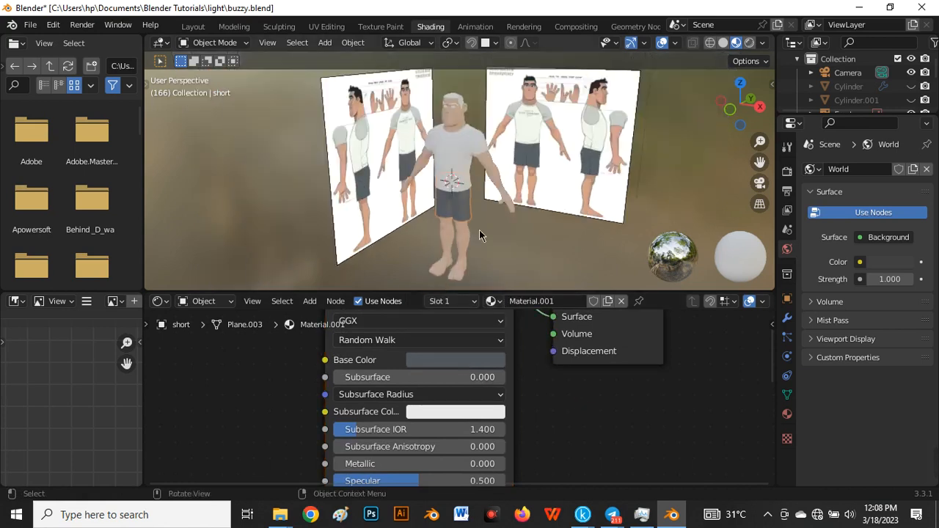
middle_drag(480, 230, 515, 218)
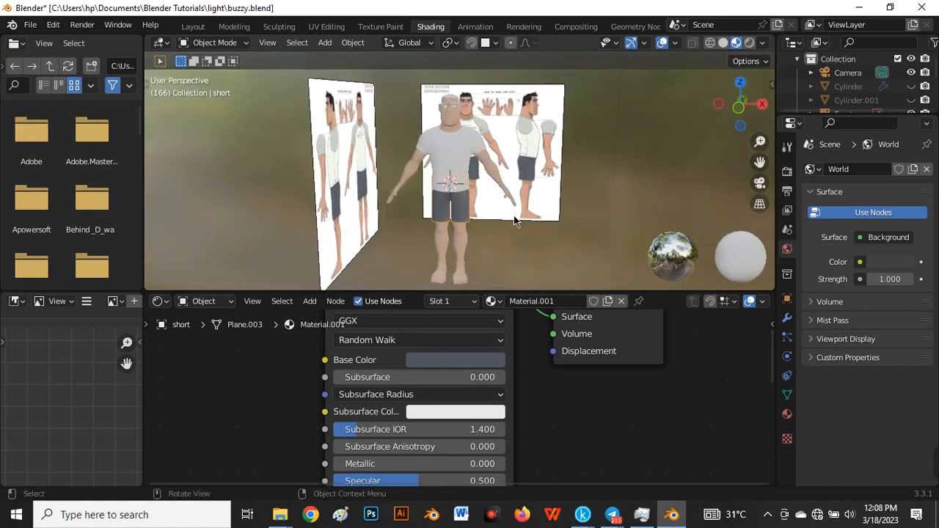
scroll(516, 218, up, 4)
click(432, 361)
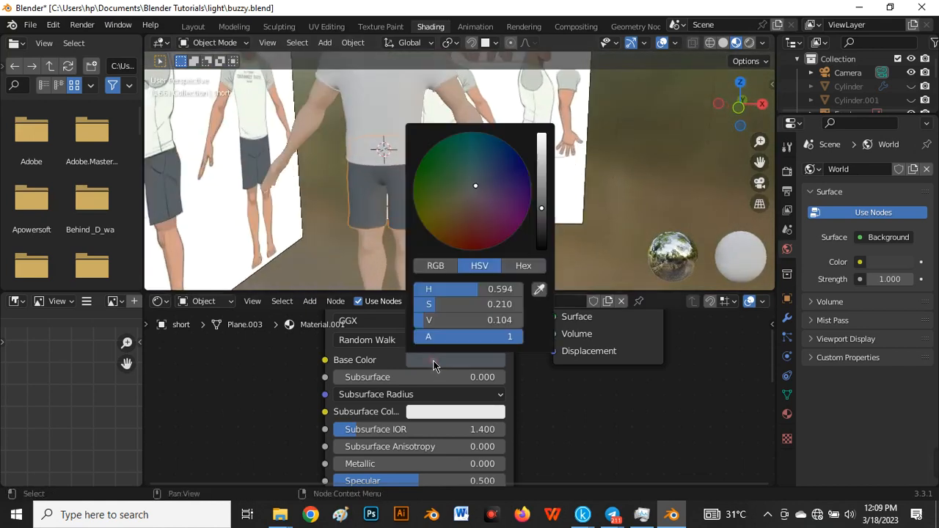
click(487, 218)
drag(488, 219, 485, 226)
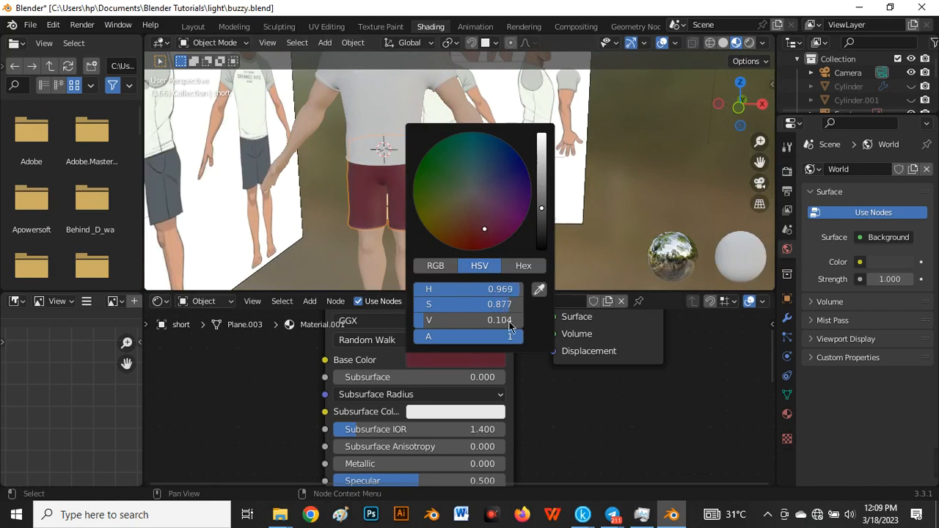
Create a new material for the character's shirt and set its base color to a saturated orange.
scroll(421, 188, down, 4)
middle_drag(422, 189, 389, 187)
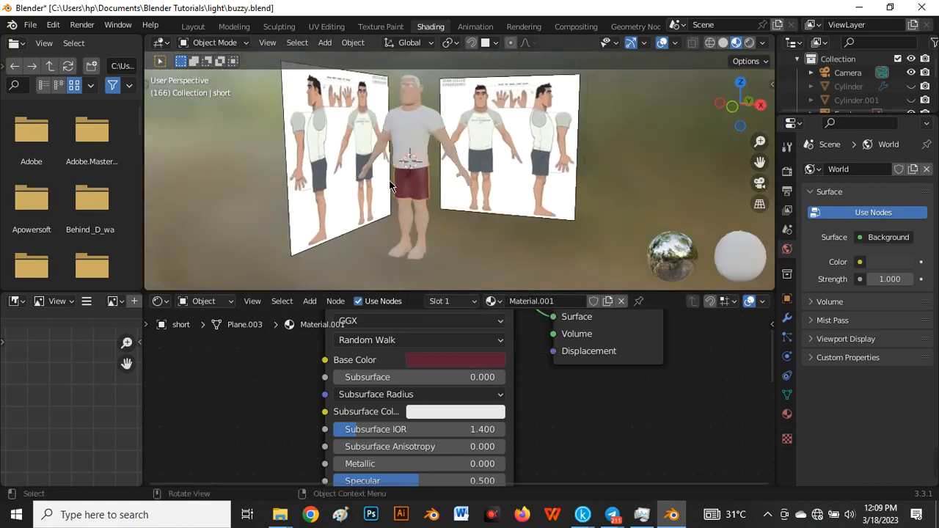
scroll(389, 186, up, 3)
scroll(402, 184, down, 2)
click(404, 129)
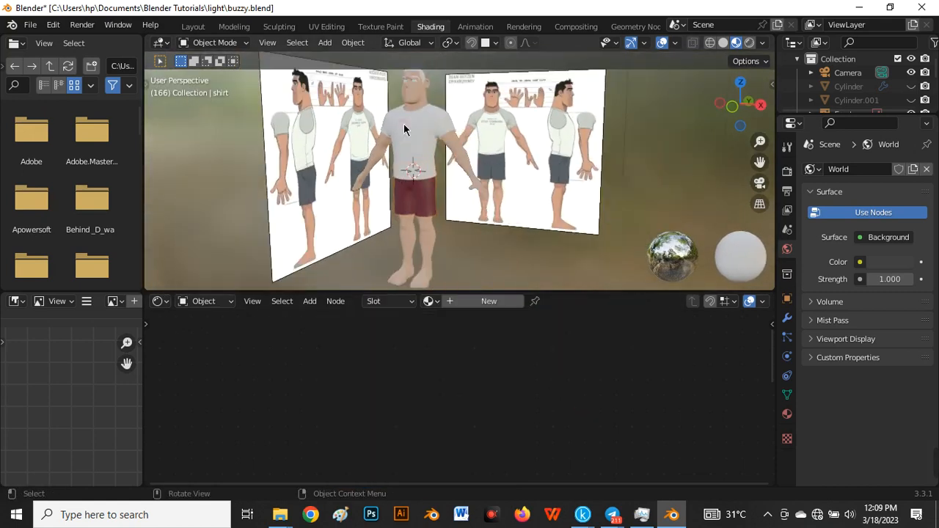
click(485, 302)
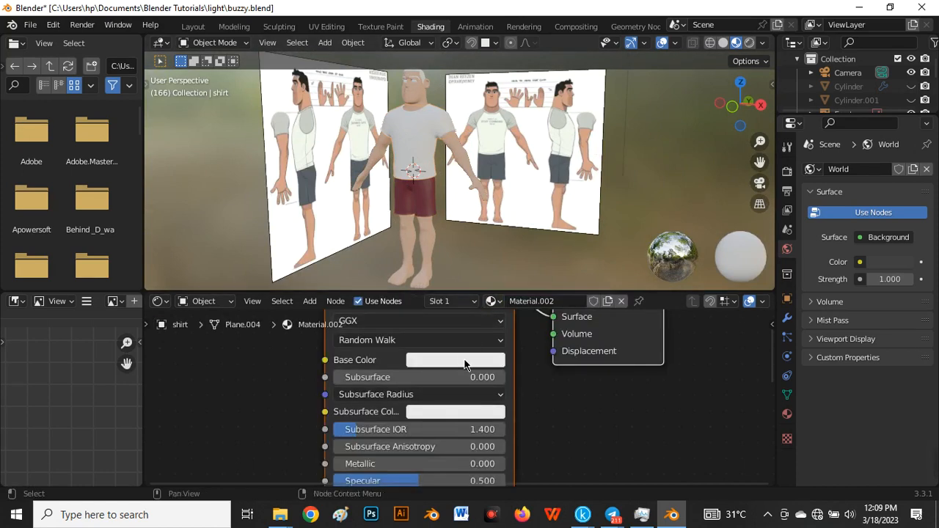
click(464, 361)
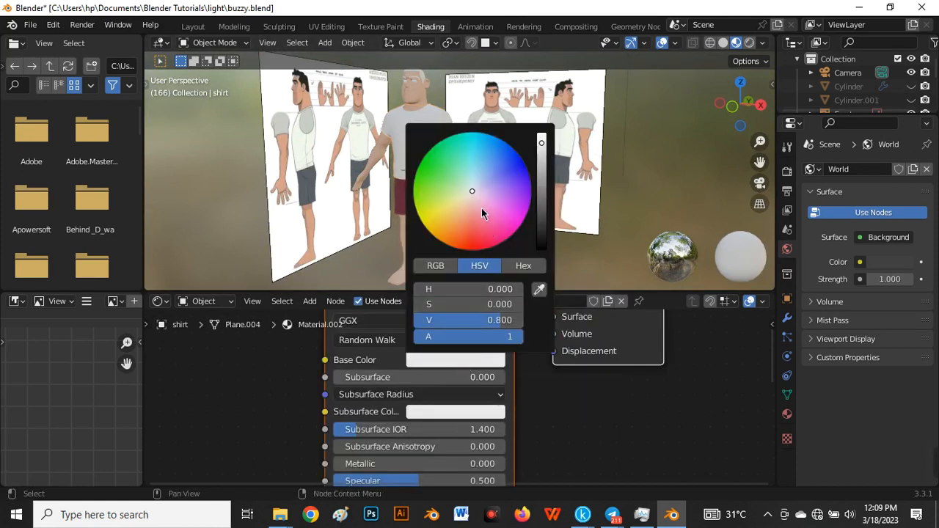
drag(481, 207, 452, 237)
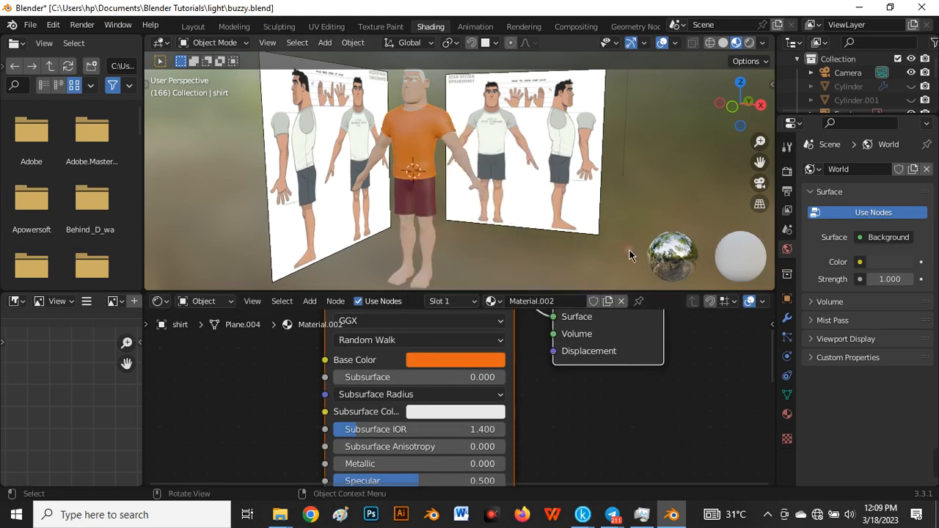
Create a new material for the hair and sample its base color from the dark hair in the reference image.
scroll(455, 227, down, 3)
middle_drag(457, 230, 377, 204)
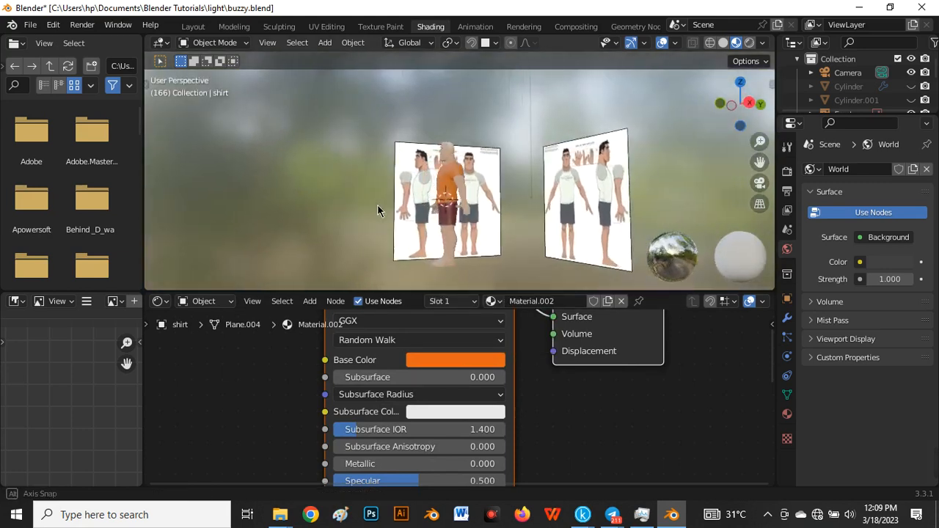
scroll(391, 199, up, 3)
middle_drag(433, 187, 512, 96)
scroll(396, 191, up, 4)
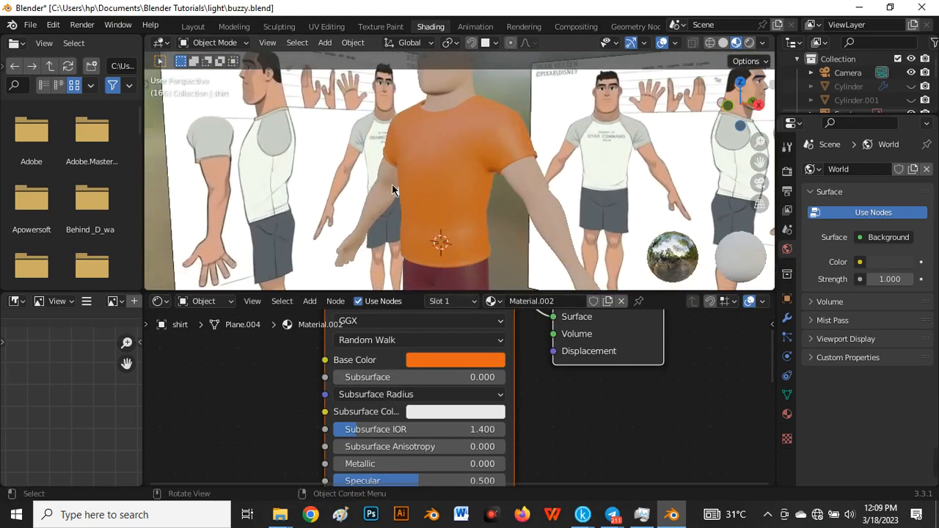
scroll(460, 137, down, 5)
scroll(461, 113, up, 4)
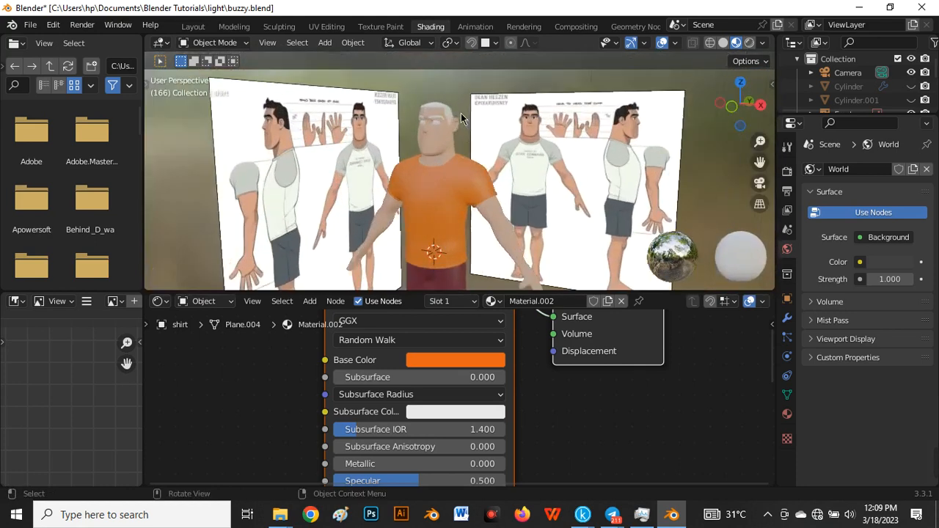
click(447, 113)
scroll(455, 161, up, 2)
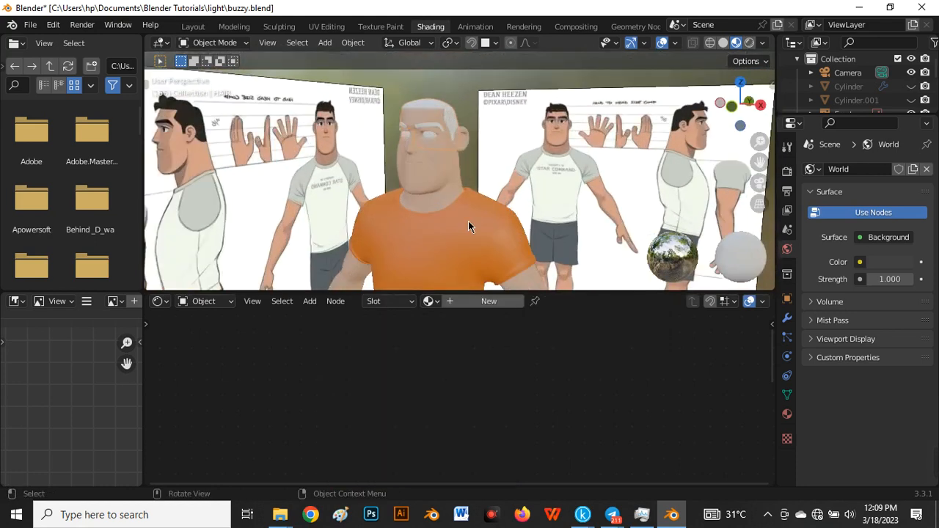
click(489, 302)
click(474, 361)
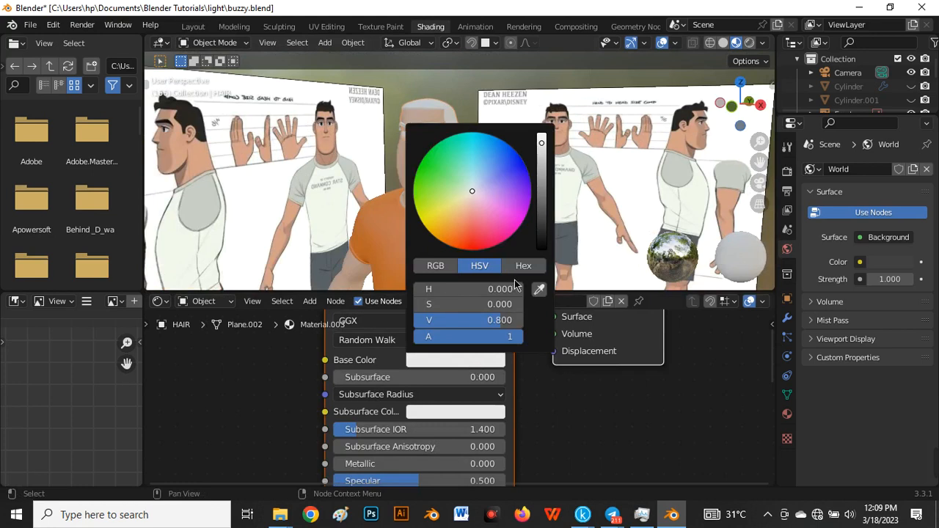
click(537, 293)
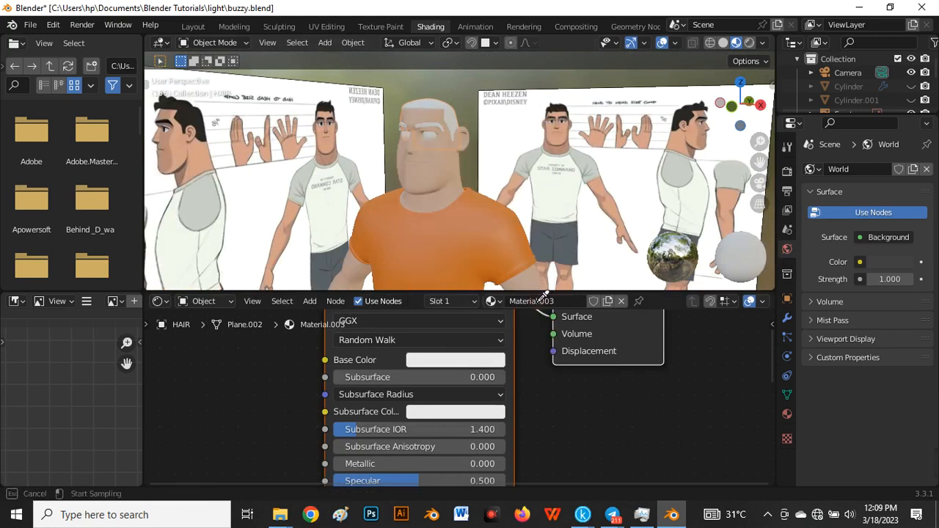
click(190, 109)
Create a new material for the eyebrows and sample its base color from the dark hair in the reference image.
scroll(432, 133, up, 2)
click(433, 124)
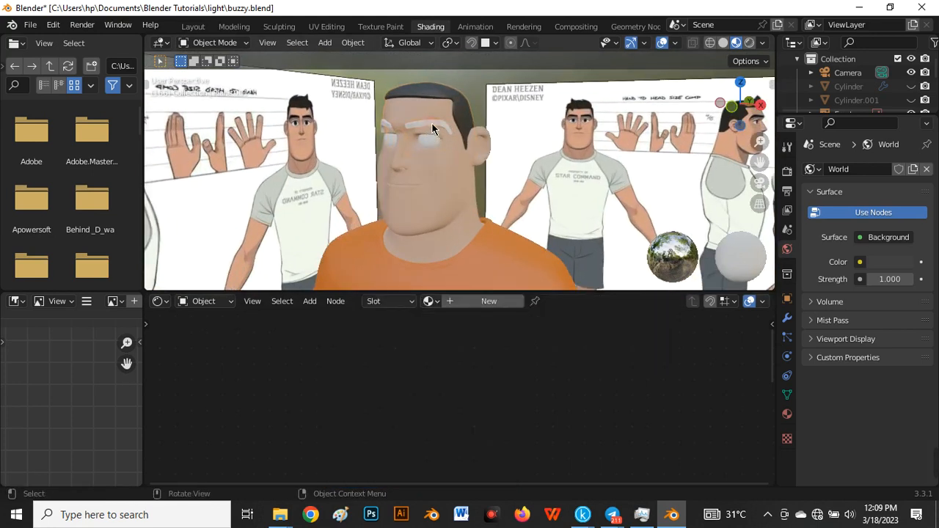
scroll(434, 126, down, 2)
click(486, 301)
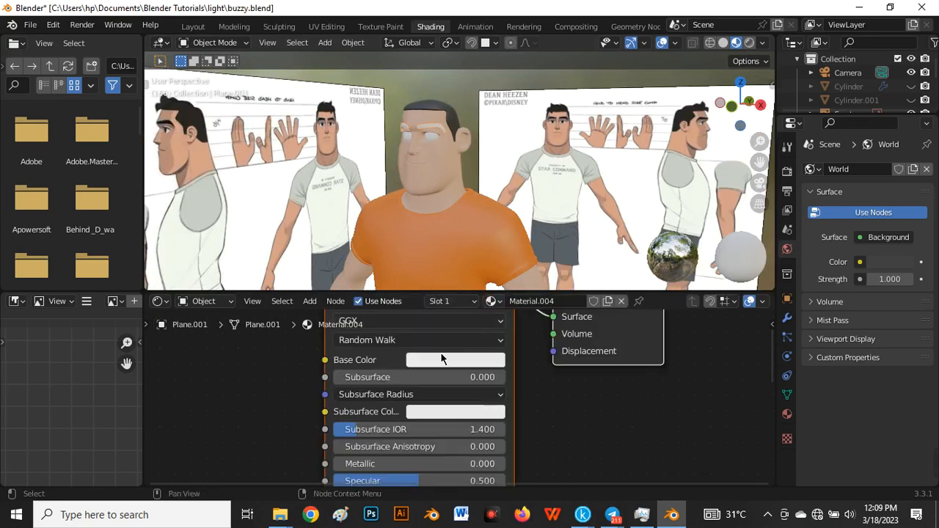
click(447, 360)
click(539, 293)
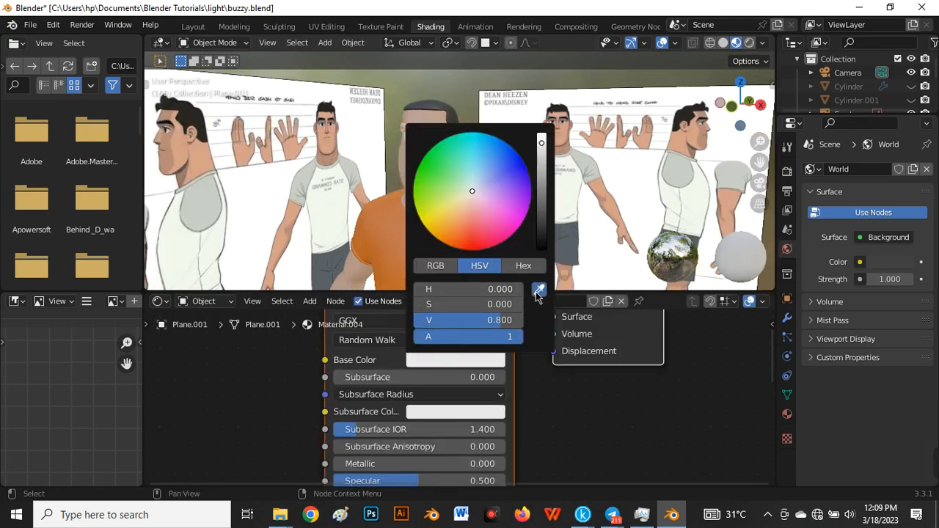
click(189, 109)
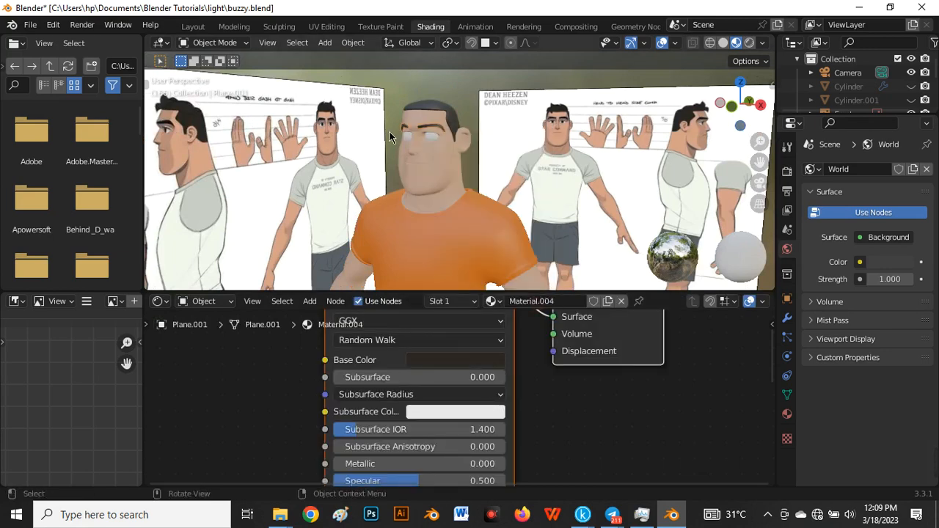
Create a new material for the character's left eyeball, working from the front view of the face.
scroll(411, 127, down, 7)
middle_drag(402, 208, 461, 223)
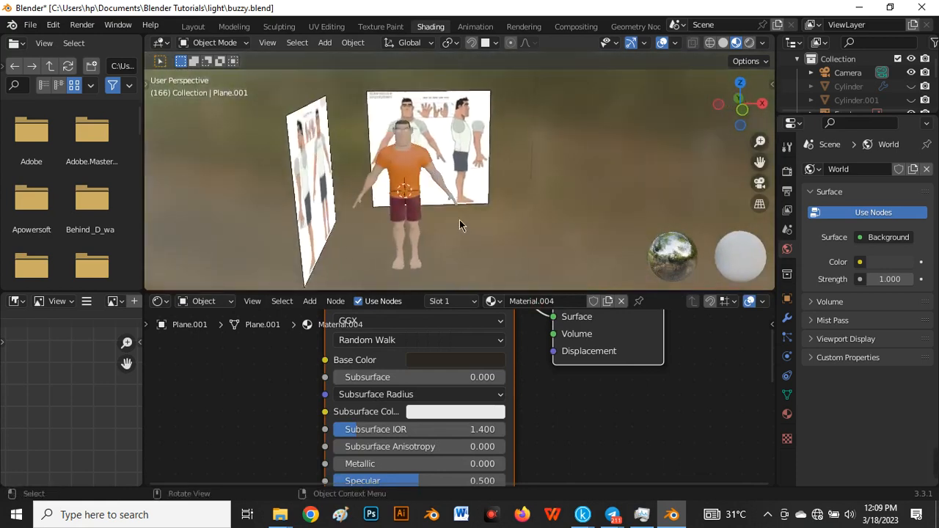
scroll(416, 177, up, 4)
key(grave)
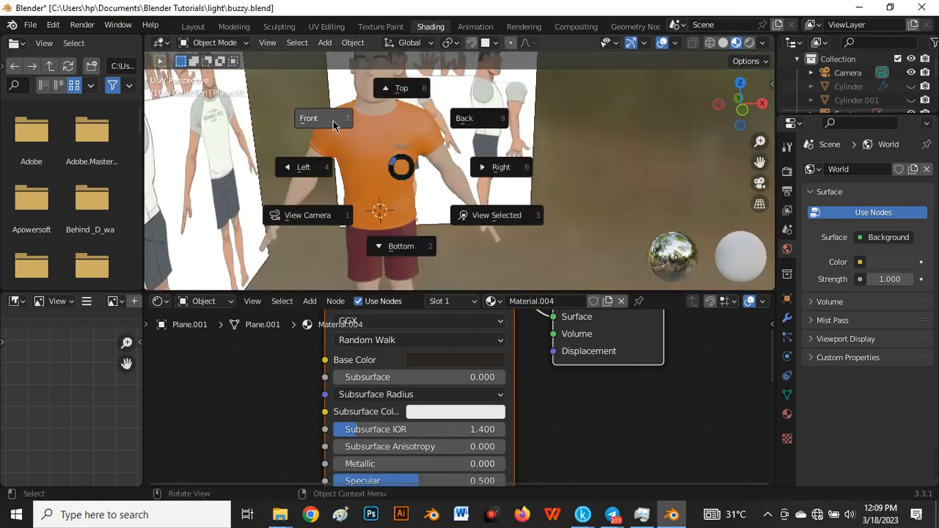
click(339, 129)
scroll(392, 141, up, 4)
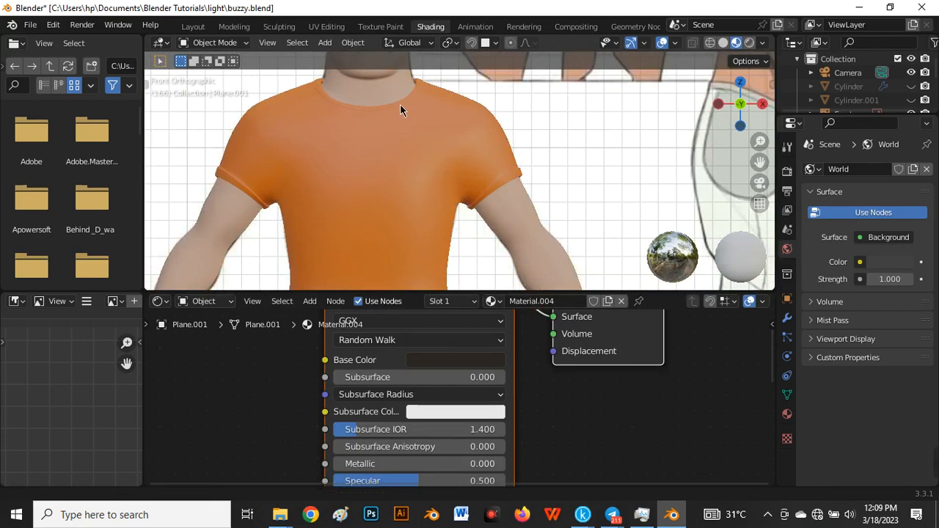
shift+middle_drag(400, 103, 425, 256)
scroll(382, 138, up, 5)
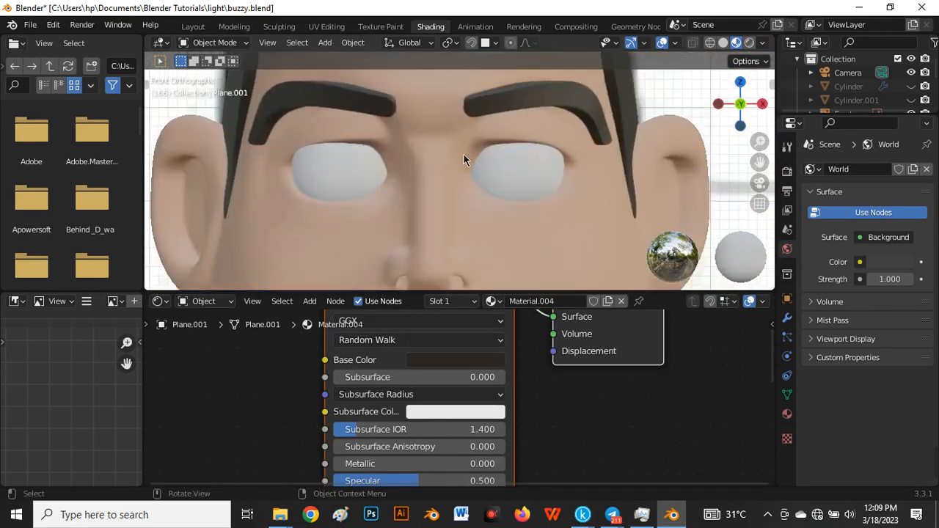
click(491, 171)
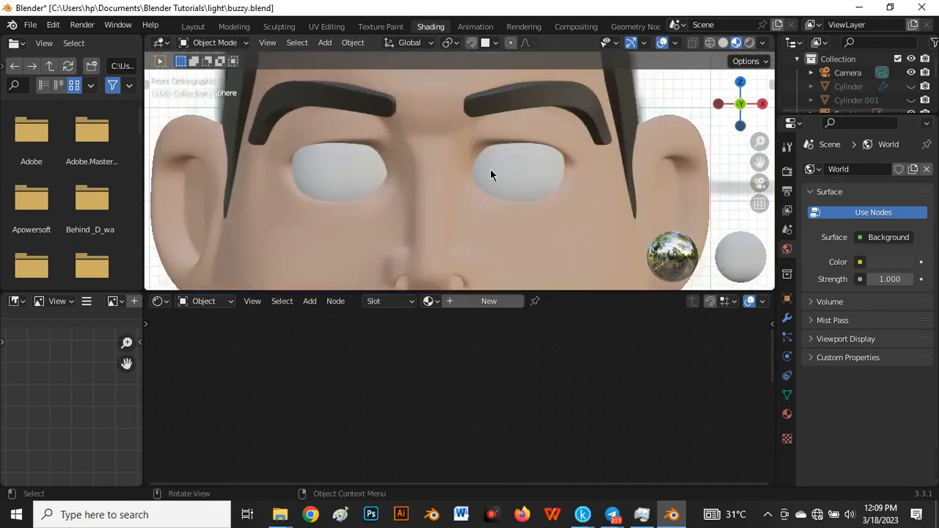
click(489, 301)
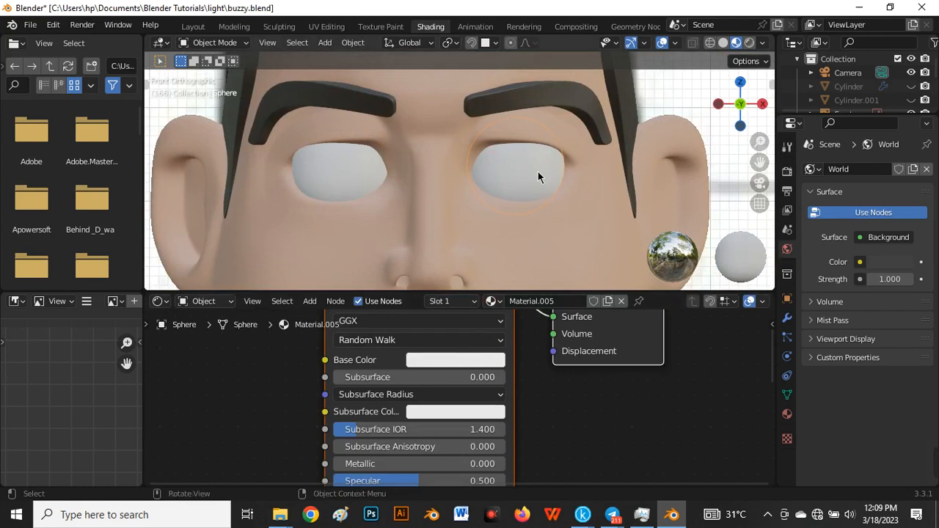
Select the circle of faces around the center of the left eyeball's mesh for the iris.
key(Tab)
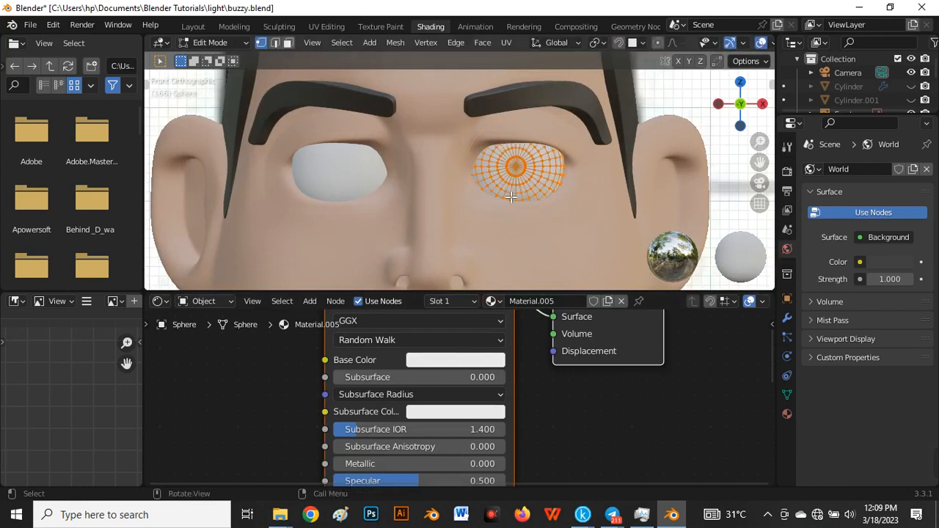
scroll(511, 171, up, 4)
key(3)
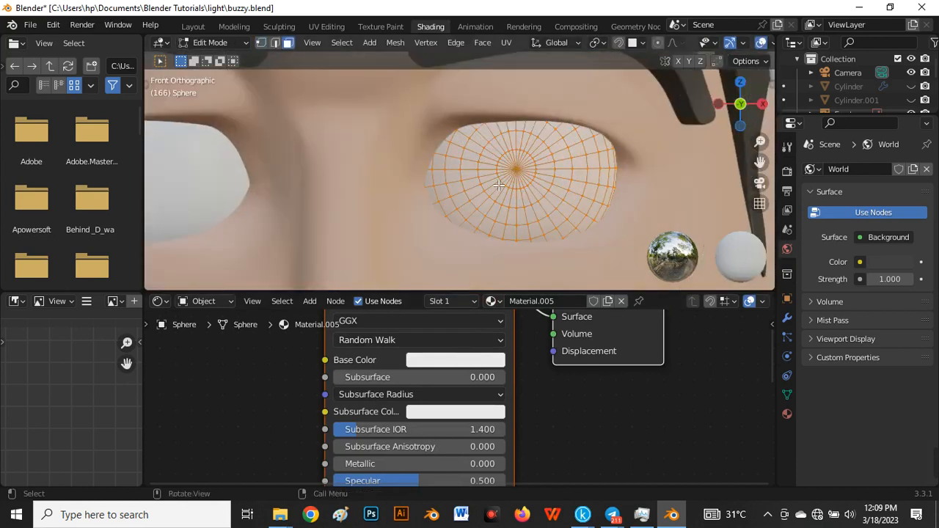
key(alt+a)
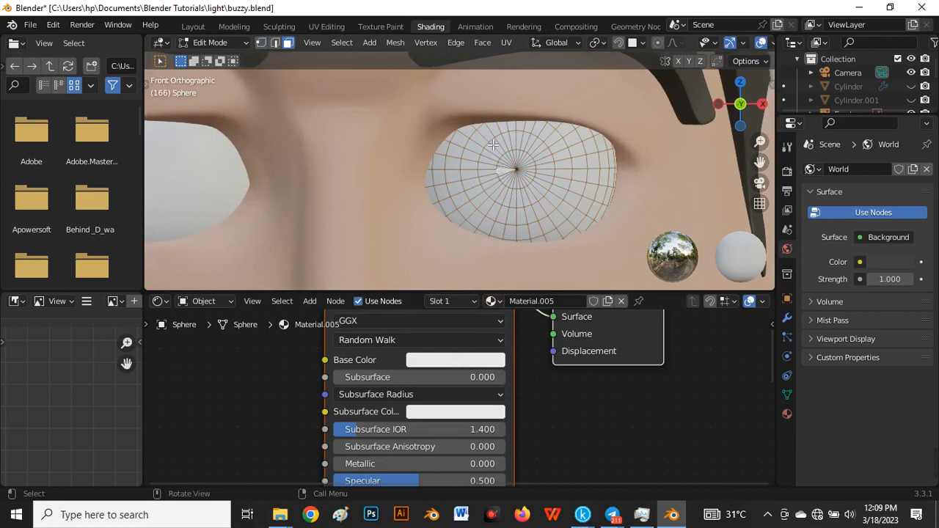
drag(493, 144, 539, 193)
scroll(493, 143, down, 4)
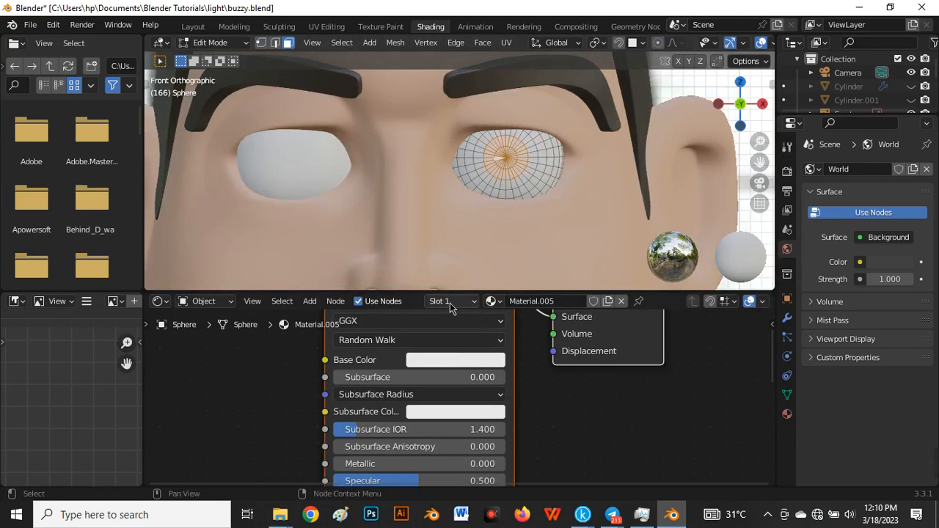
Add a second material slot to the eyeball, assign the selected center faces to it and create a new material in it.
click(474, 302)
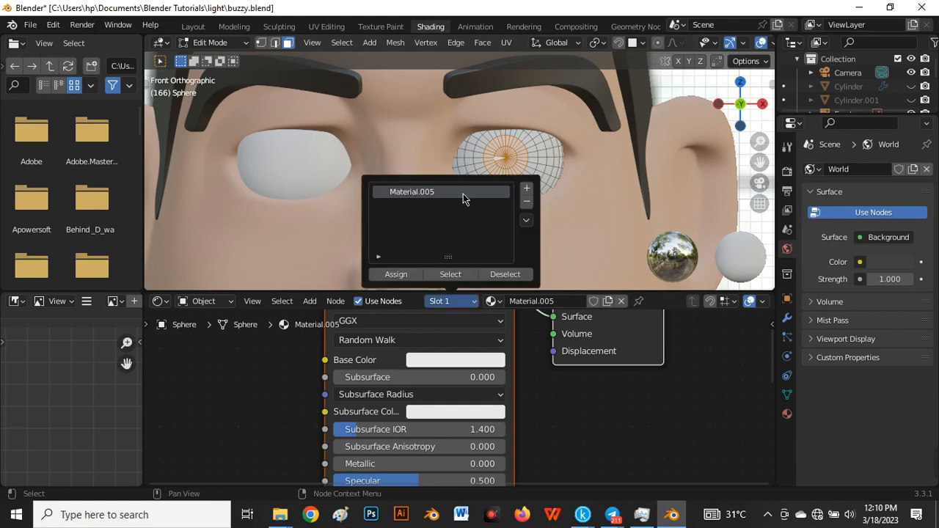
click(527, 192)
click(526, 192)
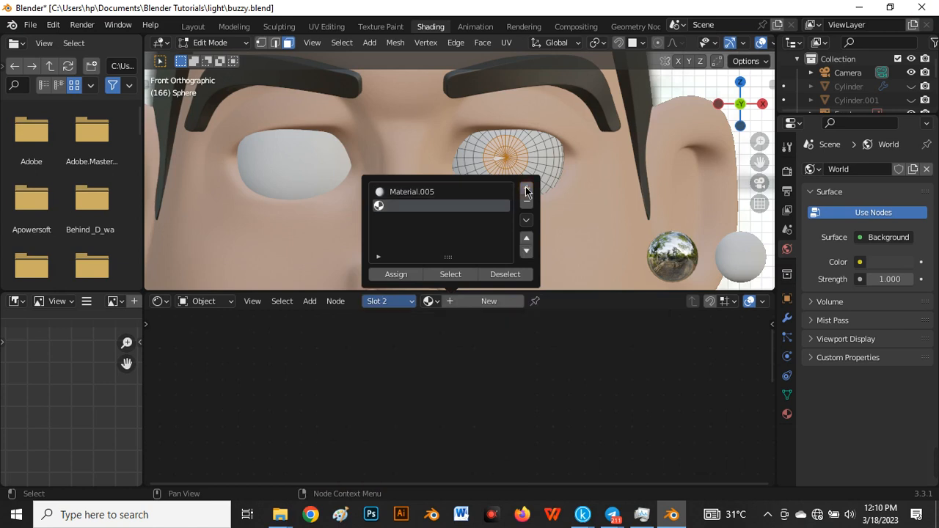
click(395, 274)
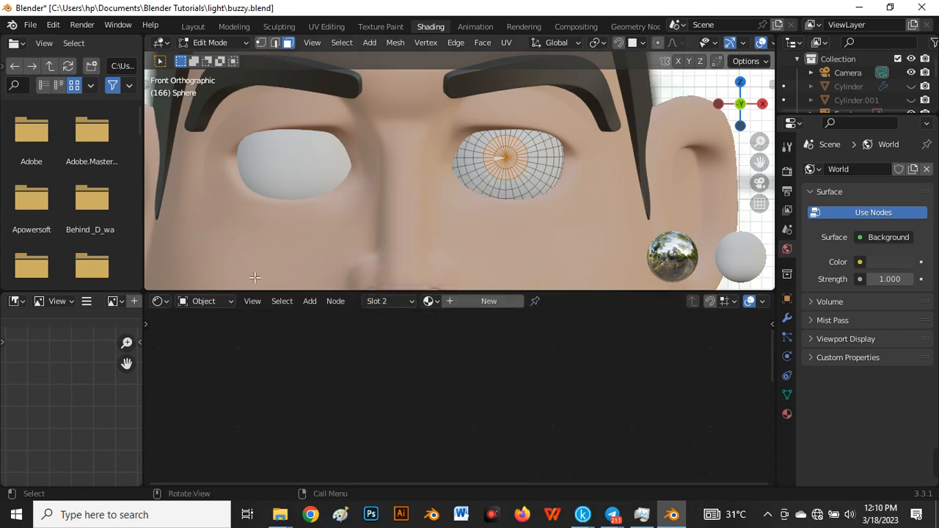
click(483, 303)
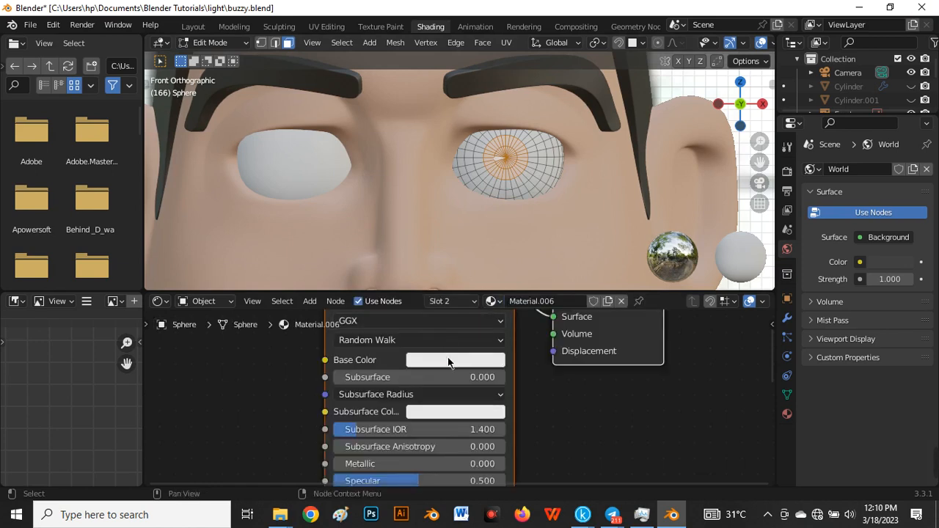
Set the base color of the left eyeball's iris material to dark blue, with hue 0.665, saturation 0.936 and value 0.069.
click(449, 362)
drag(542, 228, 542, 242)
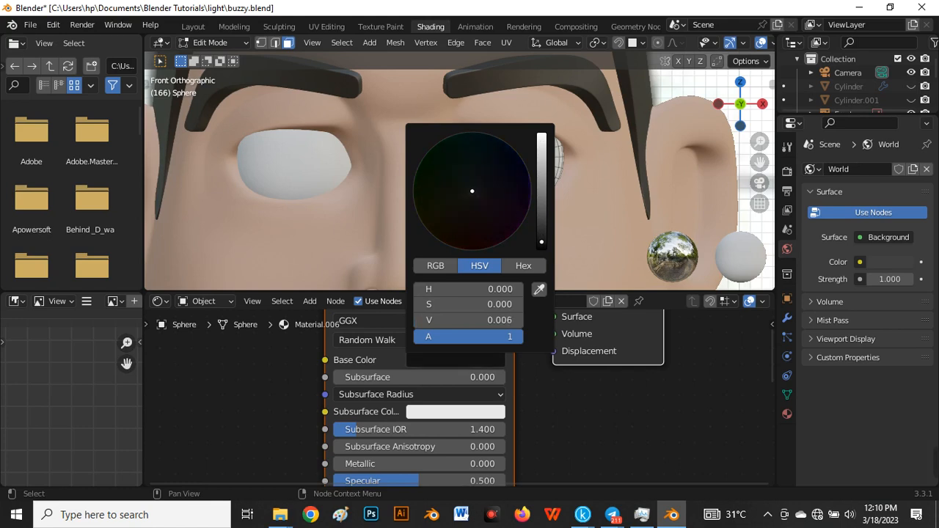
click(509, 184)
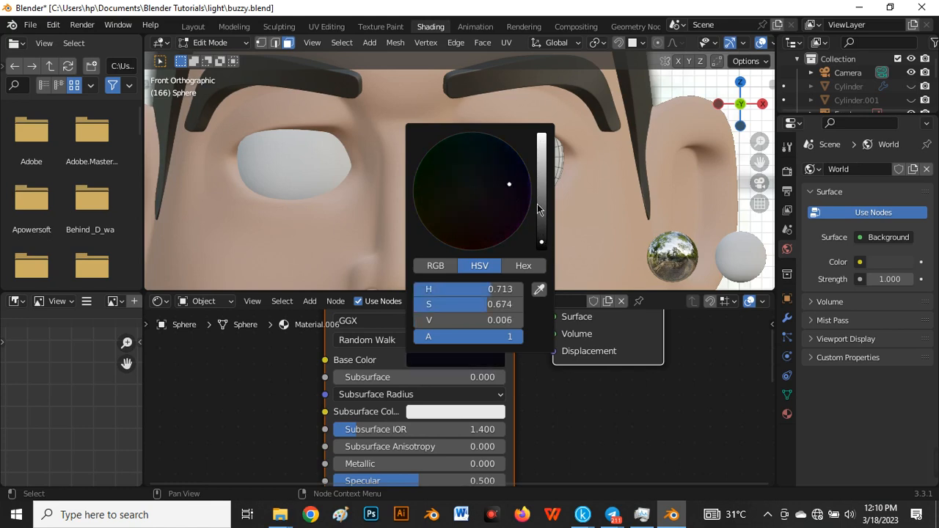
scroll(511, 185, up, 5)
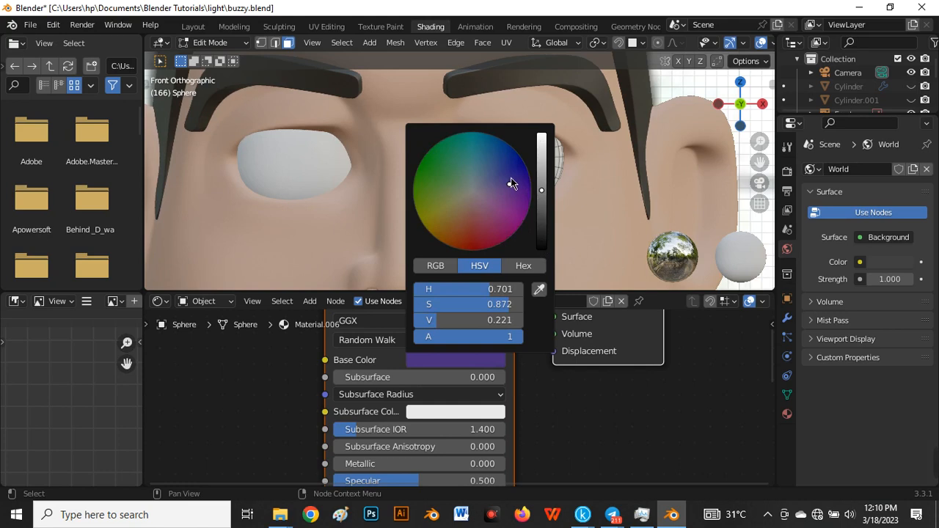
drag(510, 184, 512, 165)
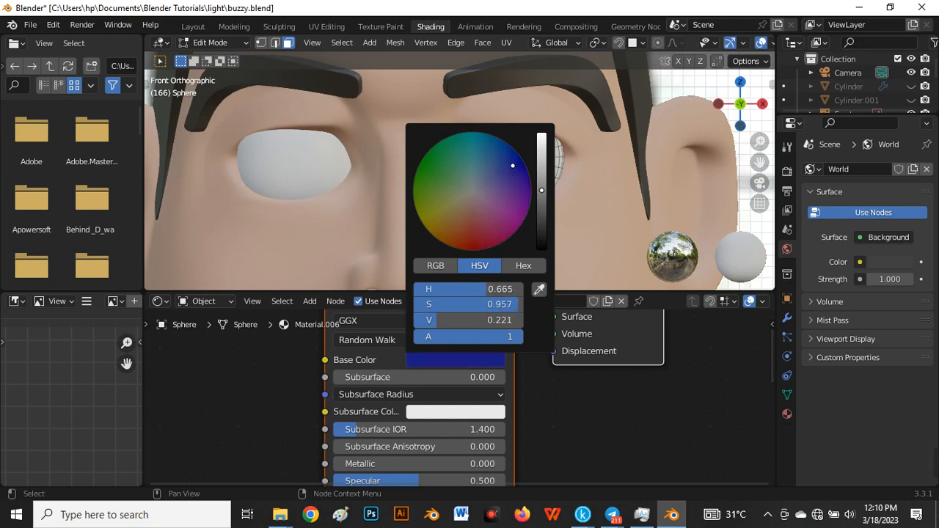
click(541, 213)
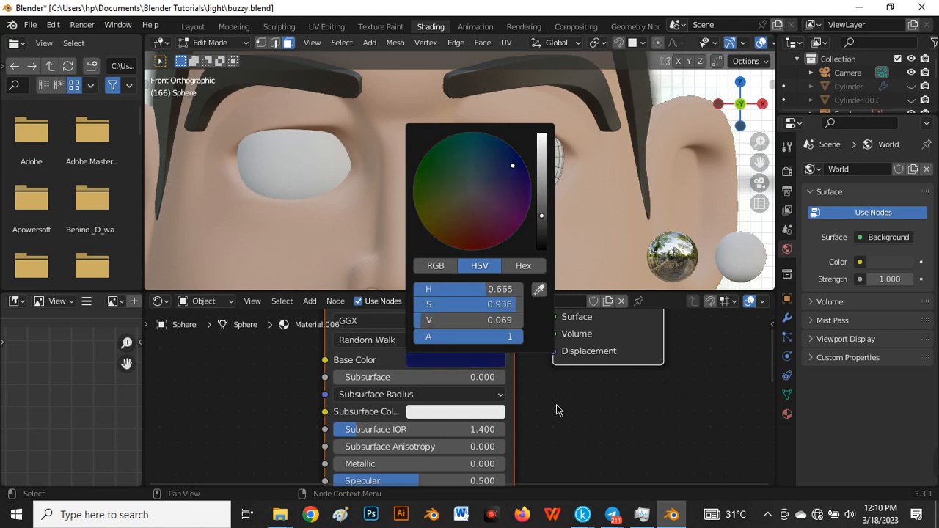
scroll(500, 197, down, 5)
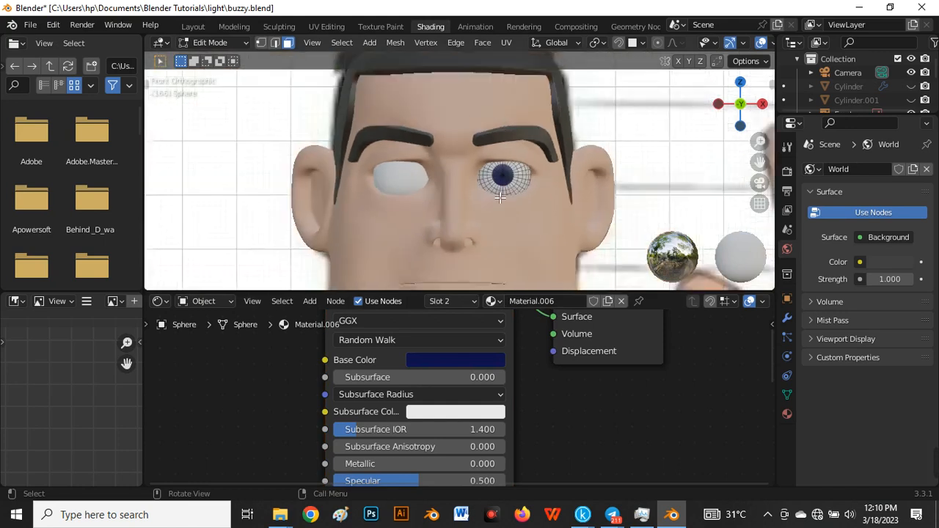
scroll(499, 197, down, 3)
scroll(526, 215, up, 8)
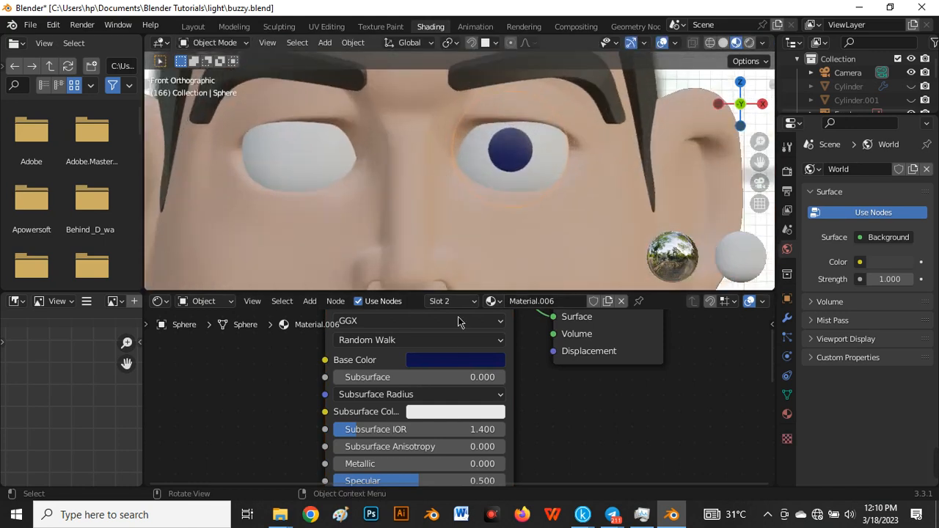
Change the left iris material's base color to a neutral near-black with saturation 0 and value 0.011.
click(455, 362)
click(542, 229)
drag(542, 229, 541, 232)
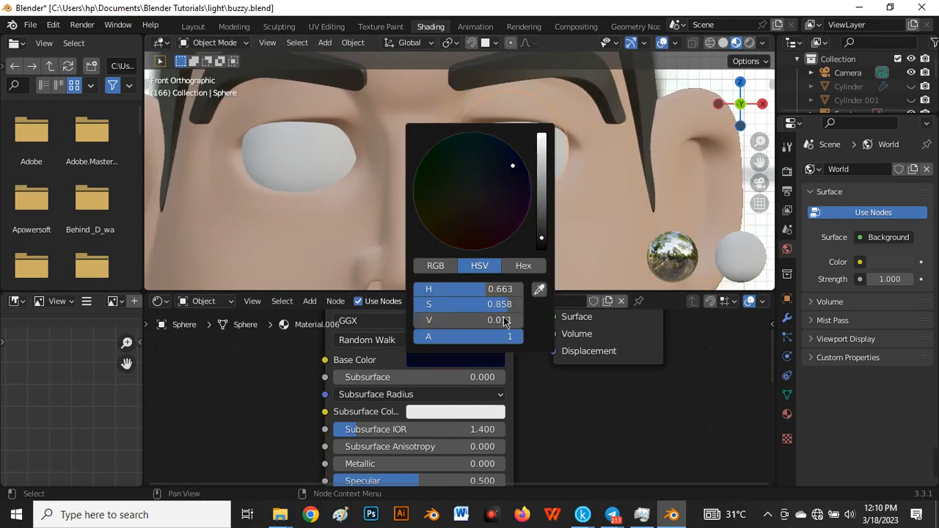
drag(506, 305, 411, 305)
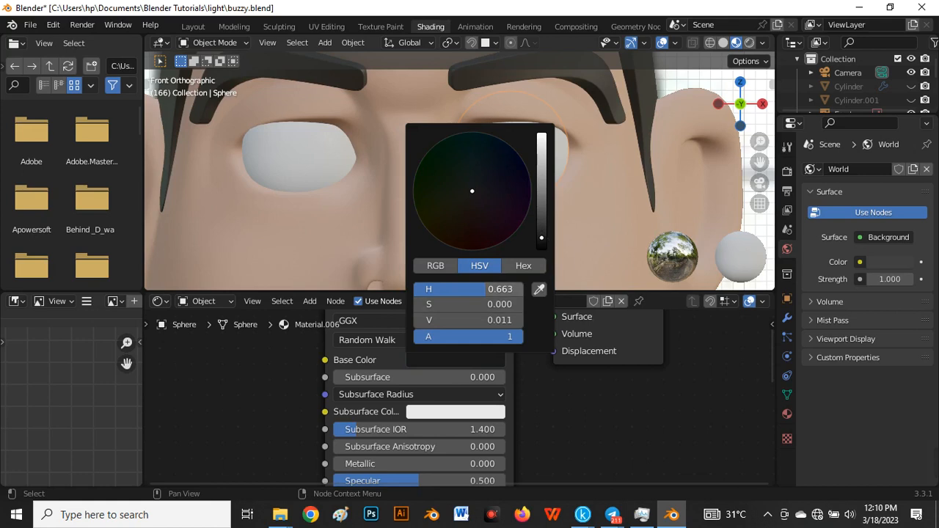
drag(506, 289, 410, 289)
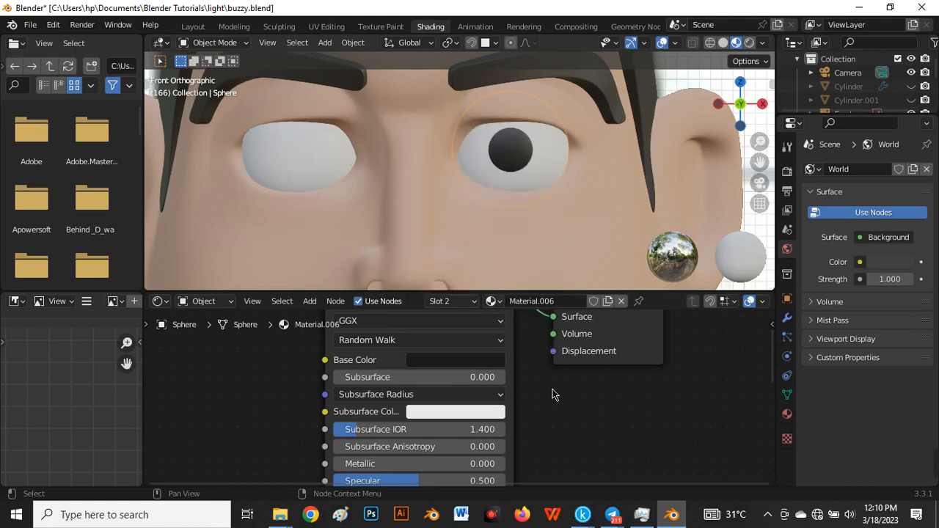
Create a new material for the character's right eyeball.
scroll(261, 151, down, 4)
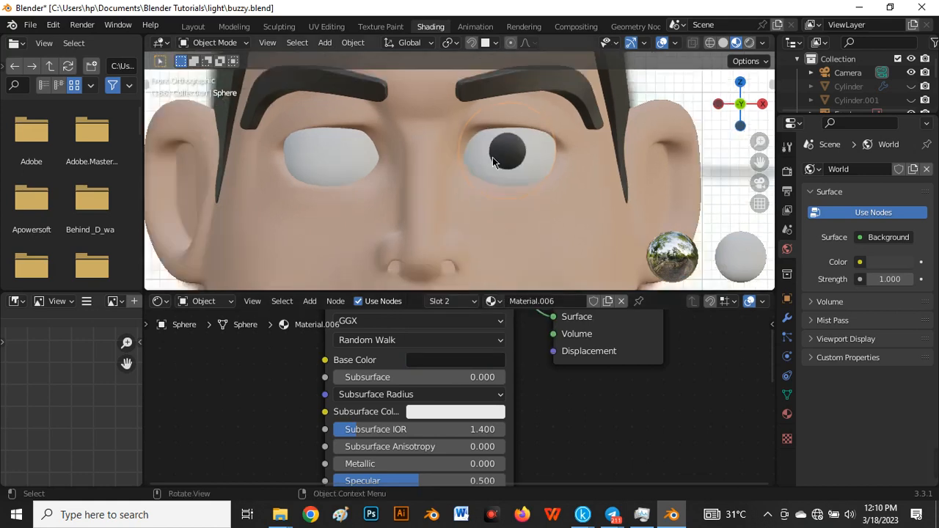
click(400, 160)
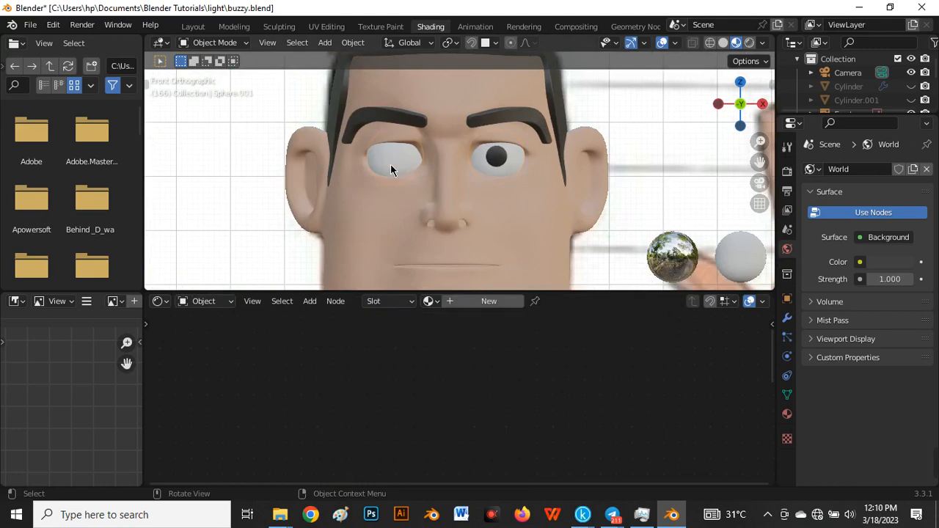
click(489, 302)
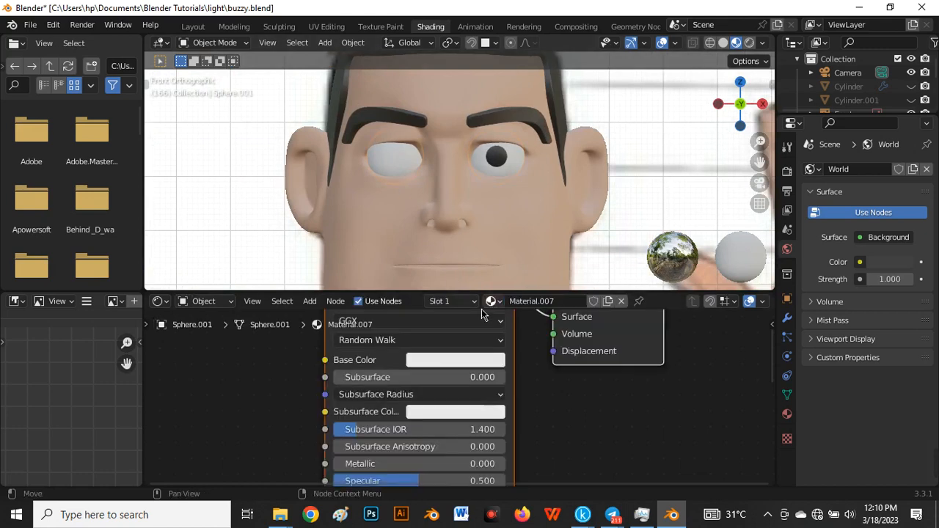
Select the circle of faces around the center of the right eyeball's mesh, including one additional ring of faces around it.
key(Tab)
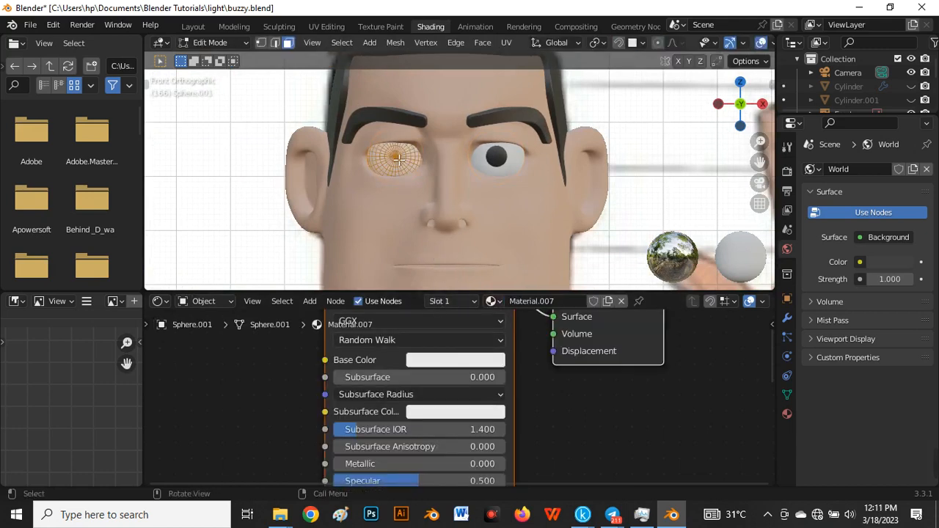
scroll(398, 159, up, 3)
key(alt+a)
scroll(397, 158, up, 4)
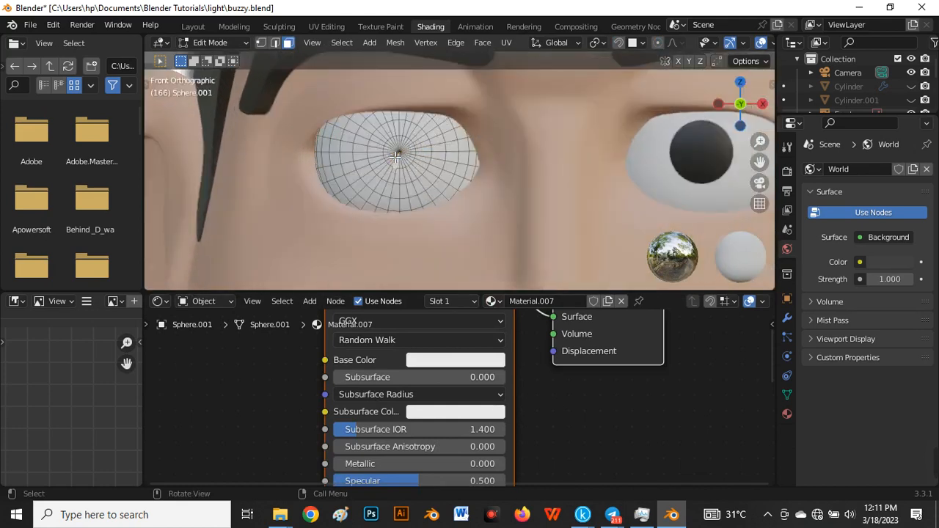
drag(377, 124, 423, 171)
scroll(366, 147, down, 3)
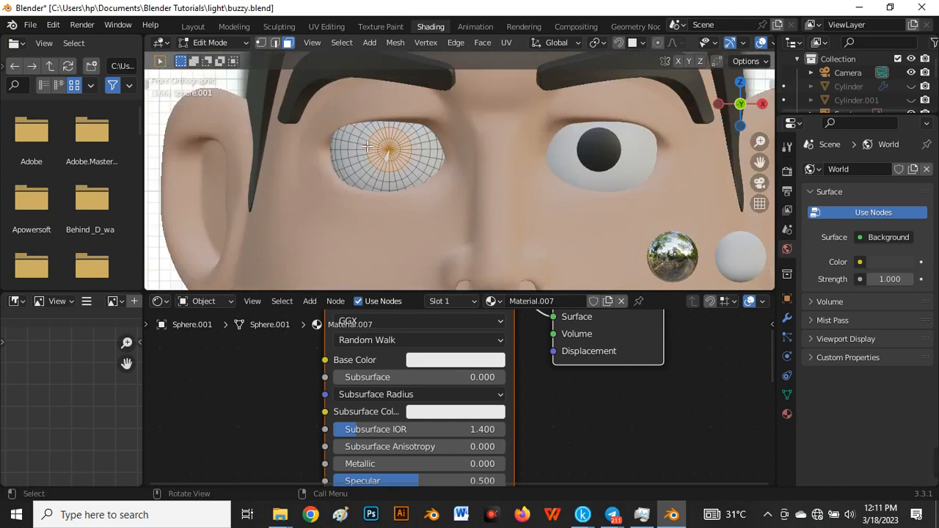
scroll(366, 147, up, 3)
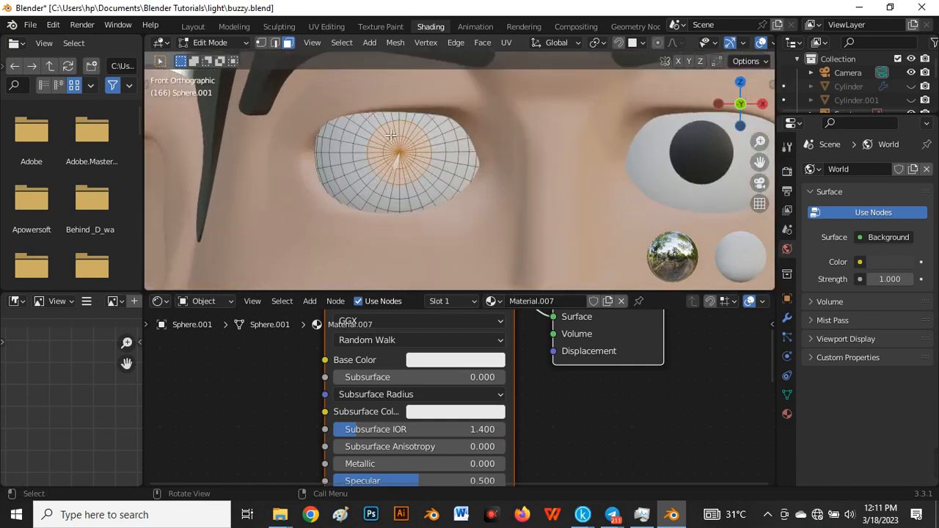
drag(366, 120, 434, 182)
key(ctrl+z)
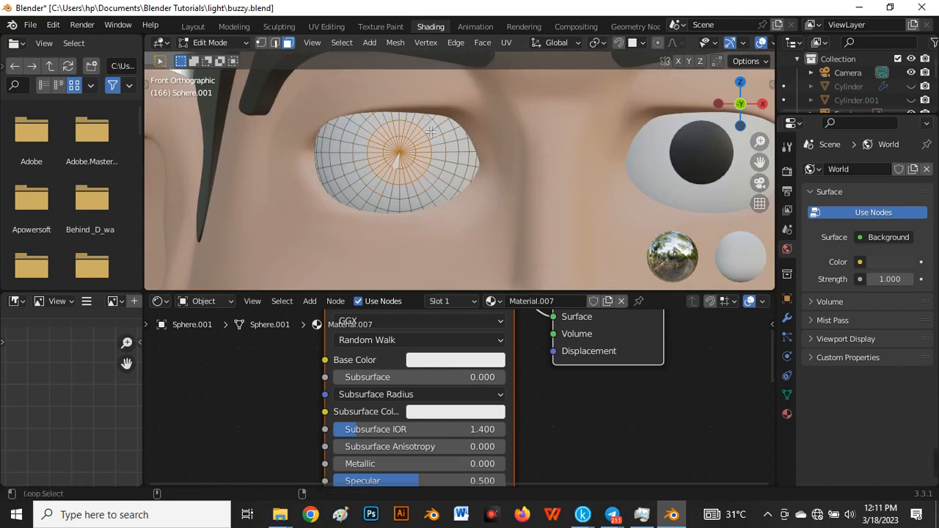
alt+shift+click(430, 132)
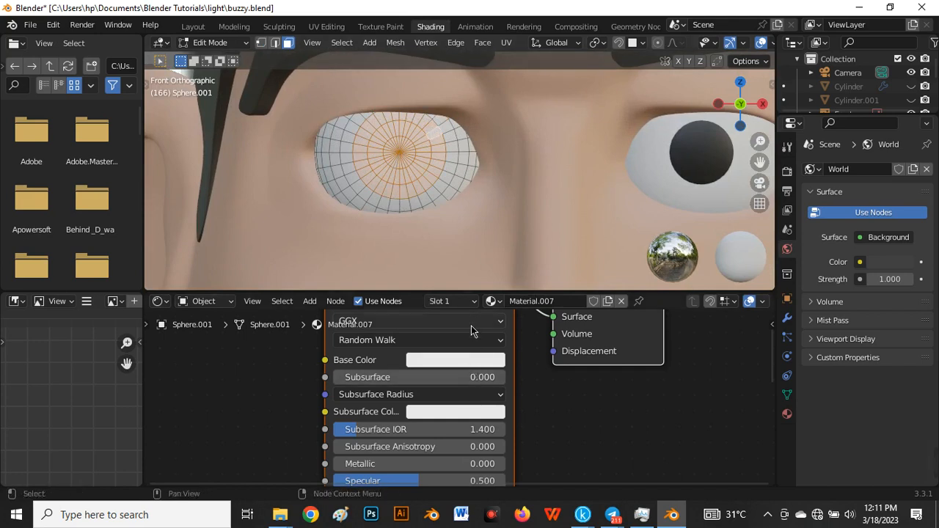
Add a second material slot to the right eyeball, assign the selected center faces to it and create a new material in it.
click(474, 301)
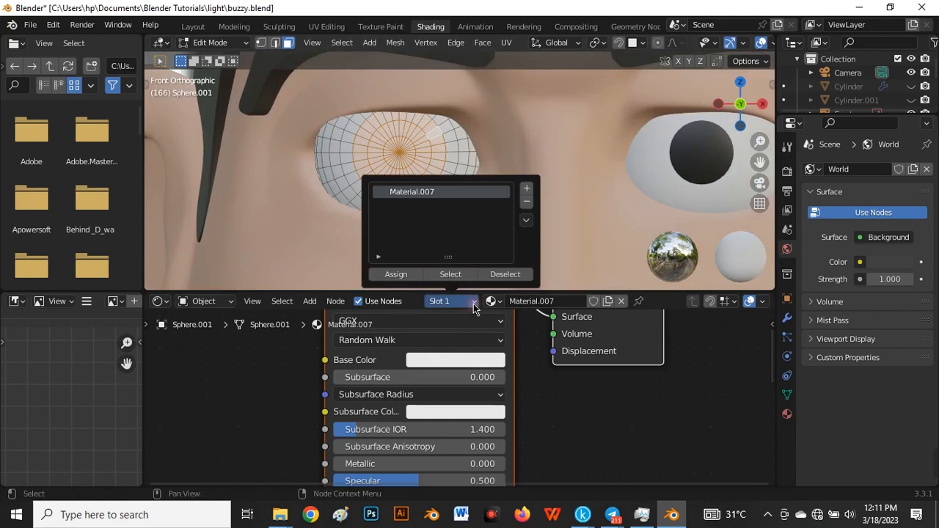
click(526, 191)
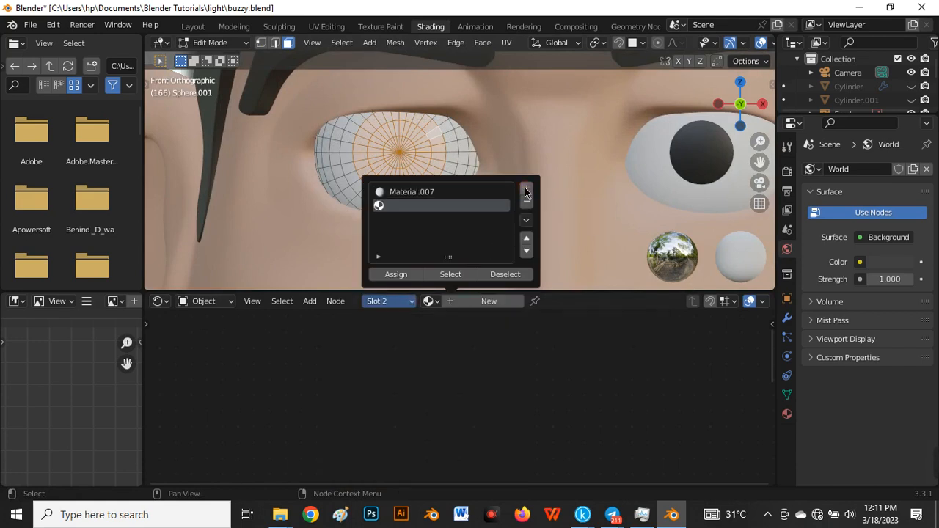
click(396, 275)
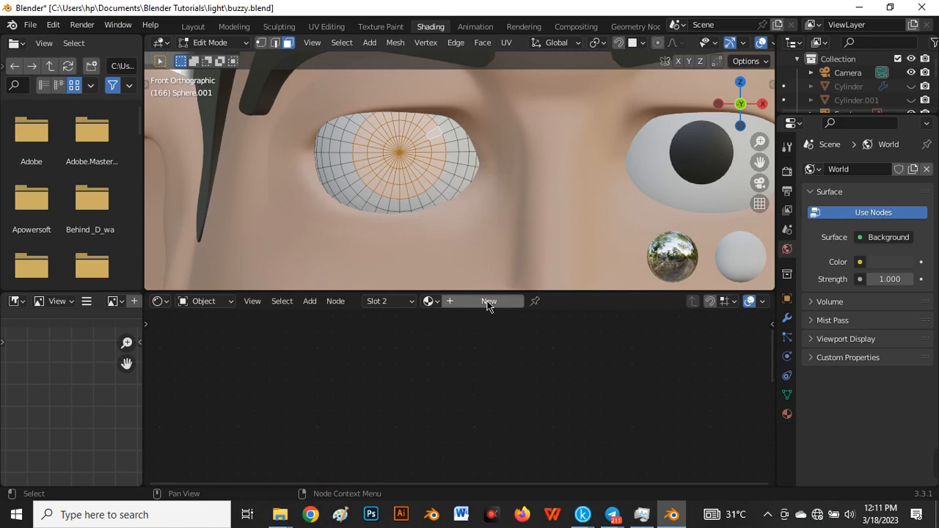
click(489, 302)
Set the right iris material's base color to near-black with value 0.007 and return to Object Mode.
click(452, 359)
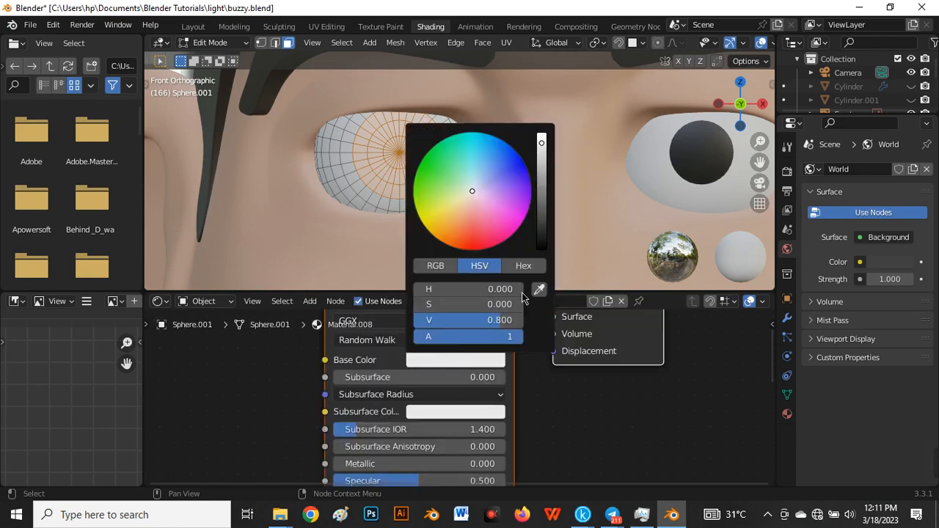
click(542, 242)
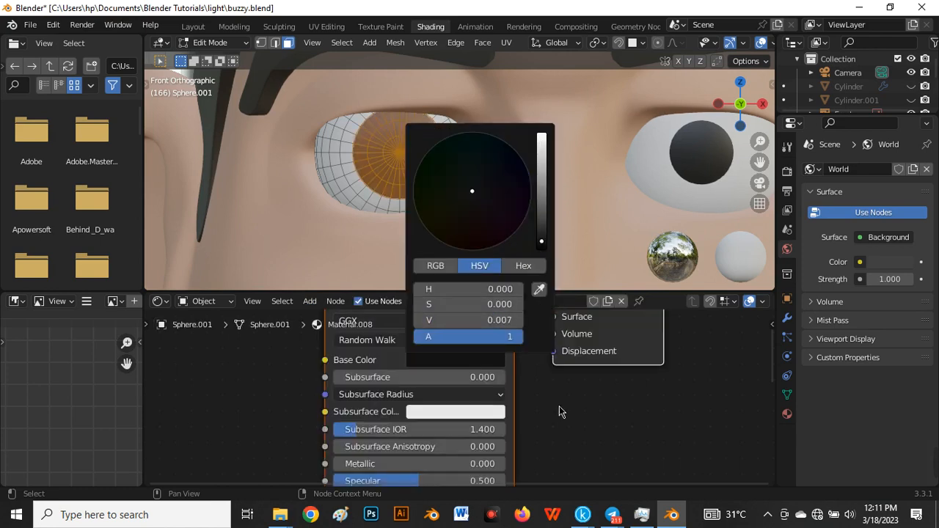
click(567, 388)
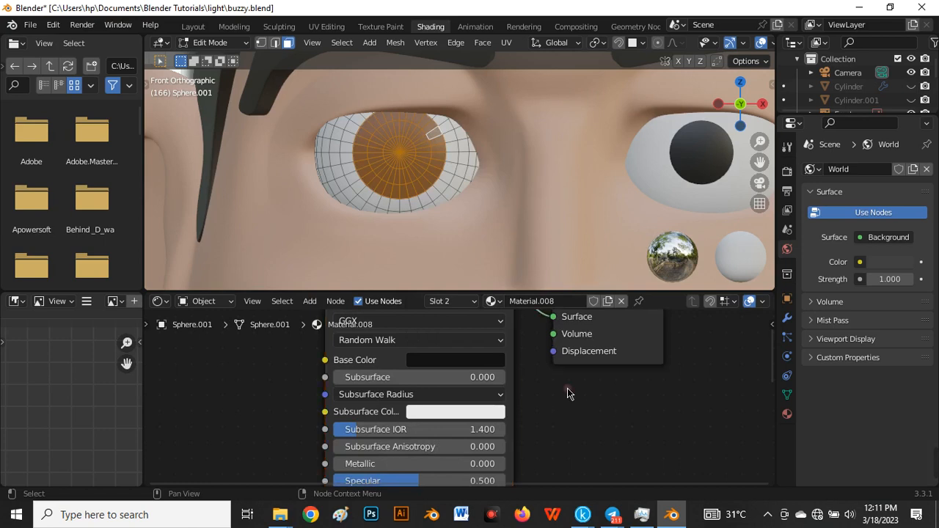
key(Tab)
scroll(321, 185, down, 8)
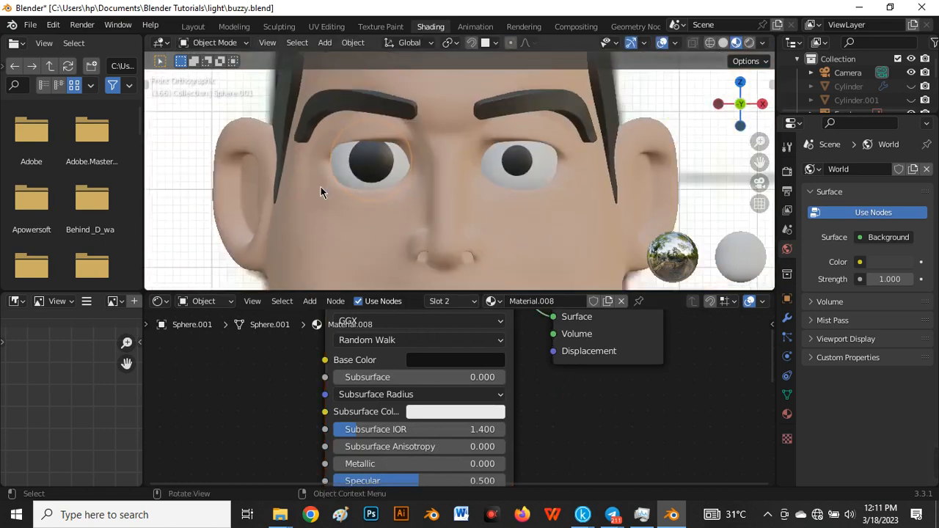
Enlarge the left eyeball's iris by assigning the ring of faces around it to the dark Material.006, and return to Object Mode.
scroll(310, 219, up, 5)
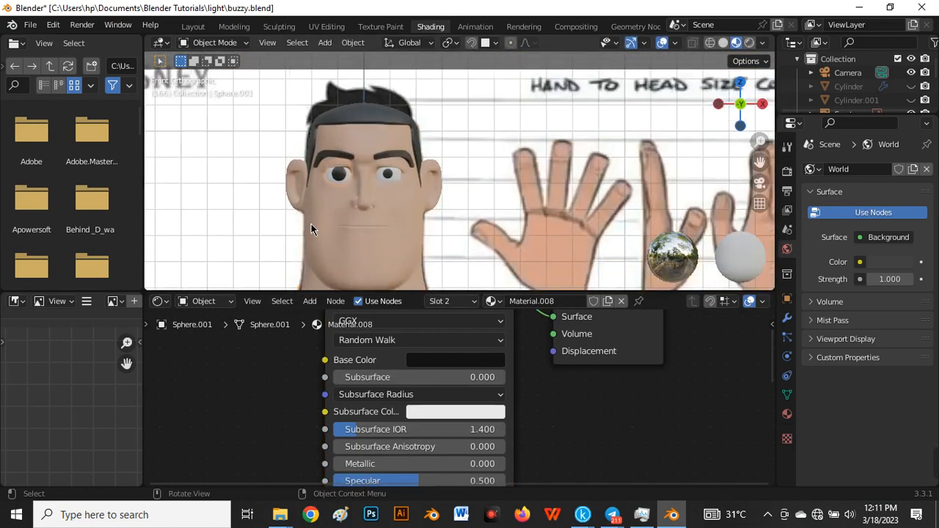
scroll(413, 130, up, 3)
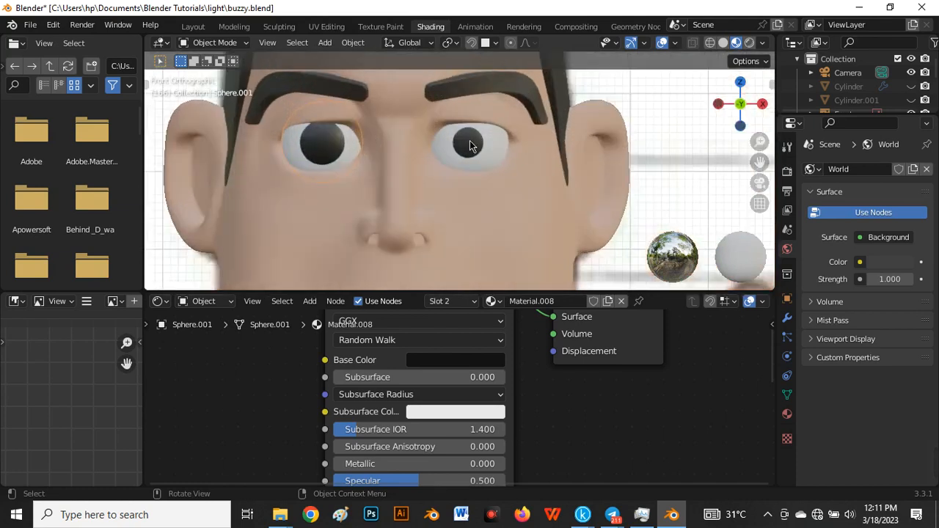
click(470, 145)
scroll(470, 142, up, 3)
key(Tab)
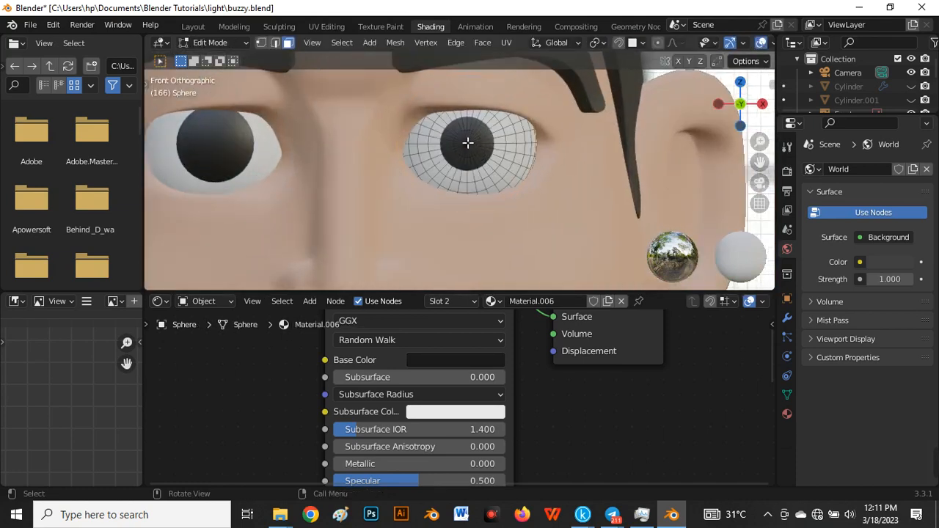
scroll(467, 142, up, 2)
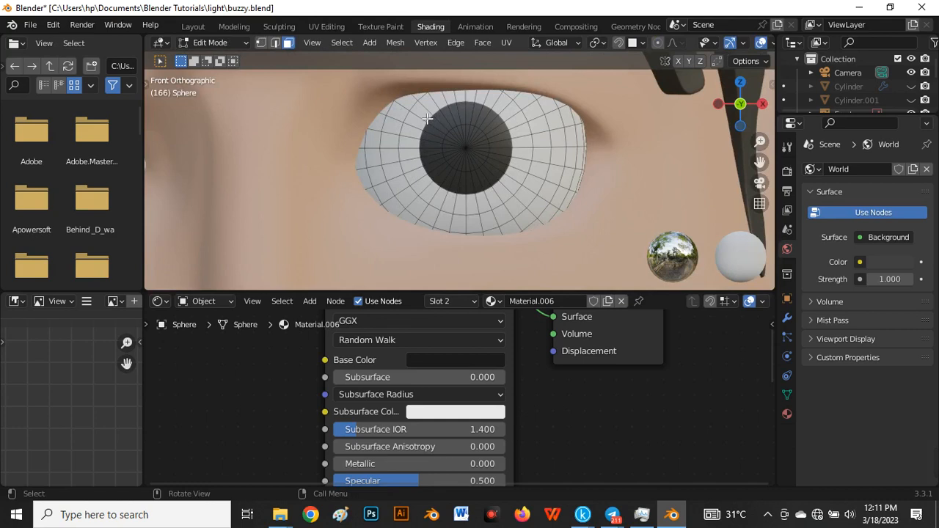
alt+click(424, 117)
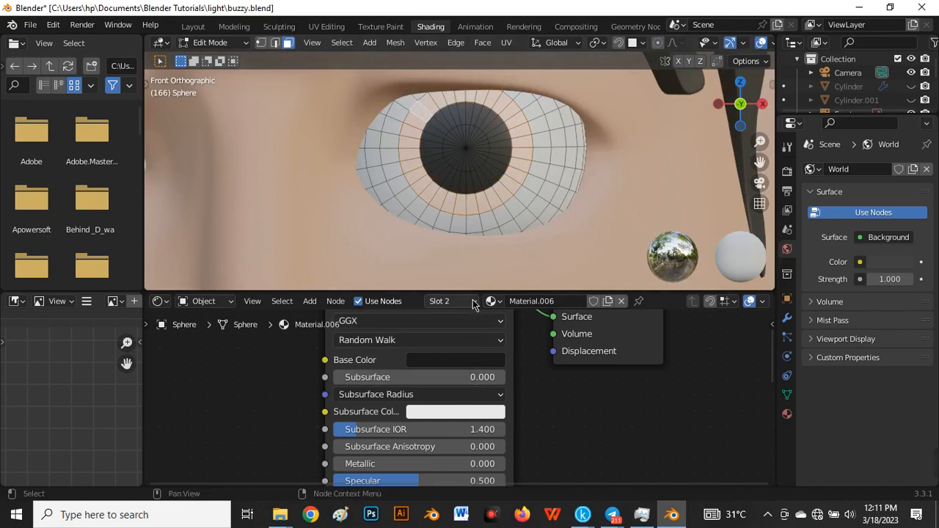
click(450, 301)
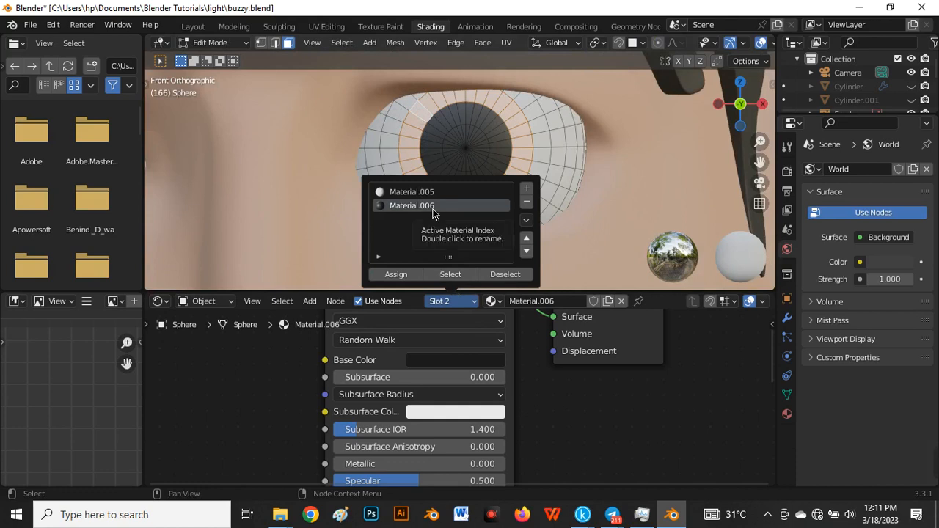
click(396, 274)
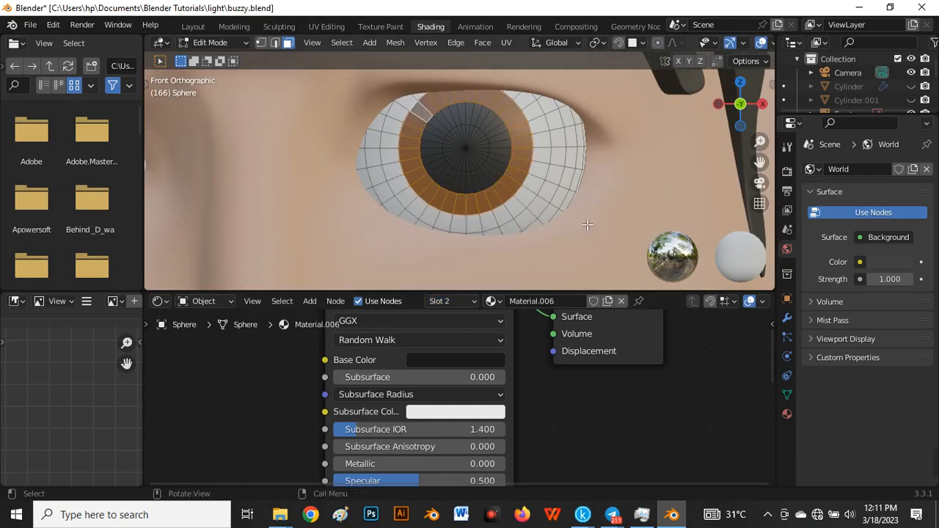
key(Tab)
scroll(522, 164, down, 6)
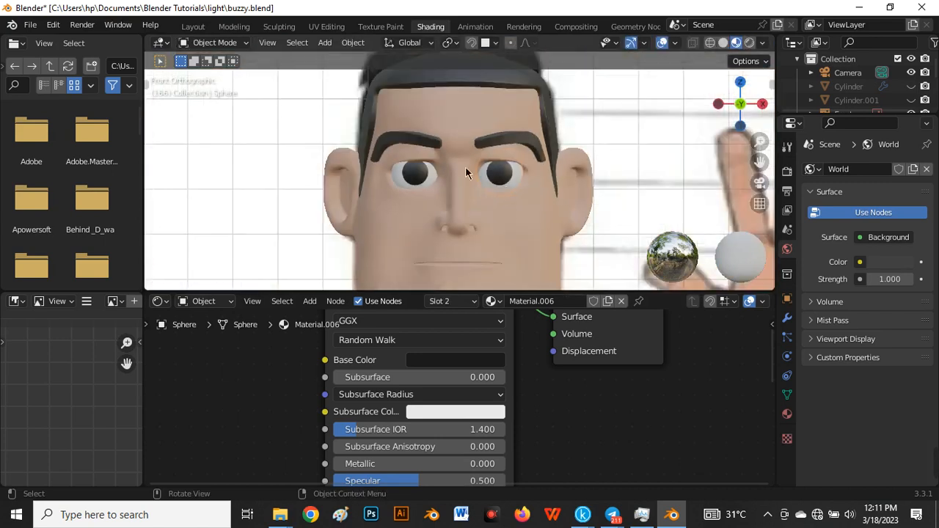
scroll(465, 167, down, 4)
scroll(416, 122, down, 5)
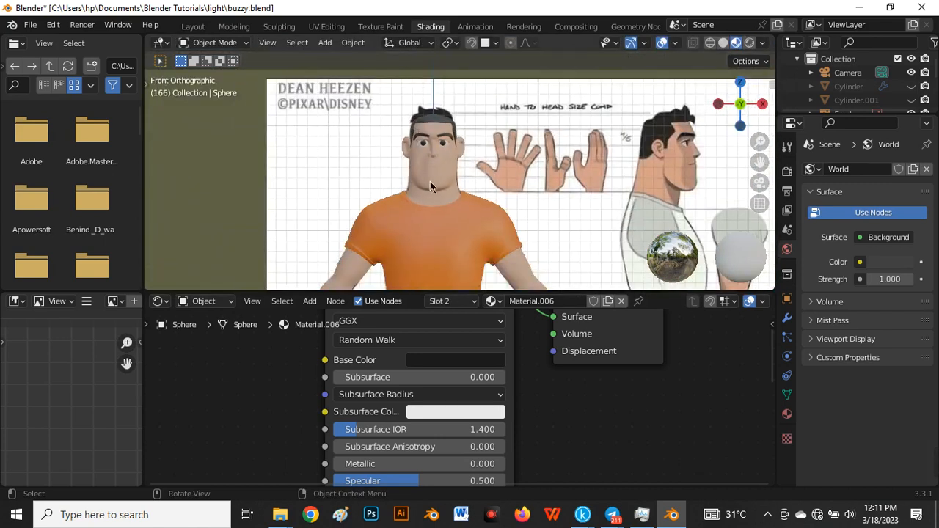
Make the dark iris materials glossier, setting the right iris's specular to 0.641 and roughness to 0.391.
scroll(430, 181, up, 4)
scroll(420, 145, up, 4)
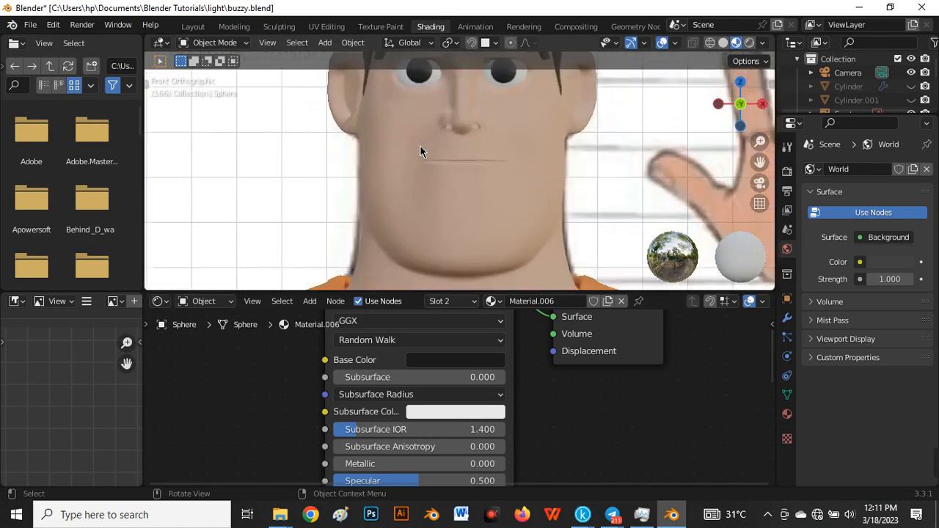
scroll(420, 151, down, 3)
scroll(429, 136, up, 3)
scroll(442, 114, up, 1)
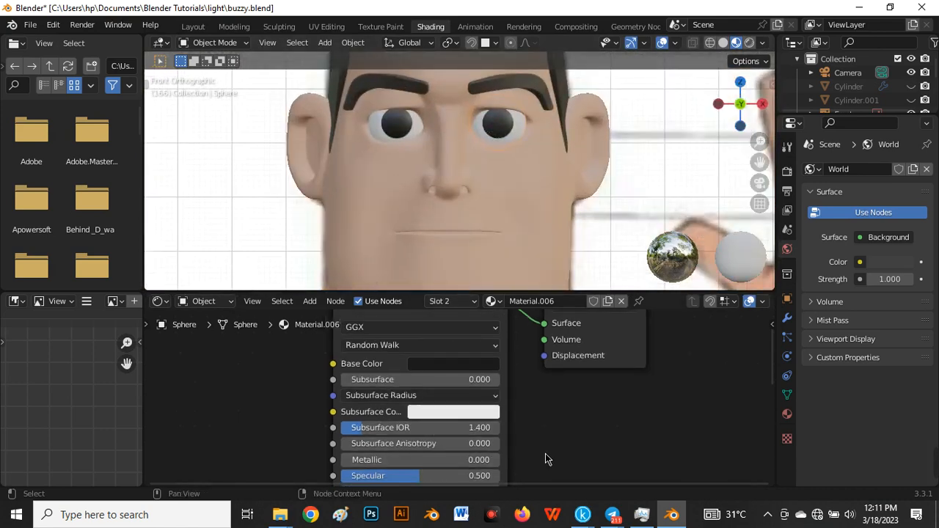
middle_drag(545, 453, 541, 379)
drag(406, 406, 407, 437)
click(400, 134)
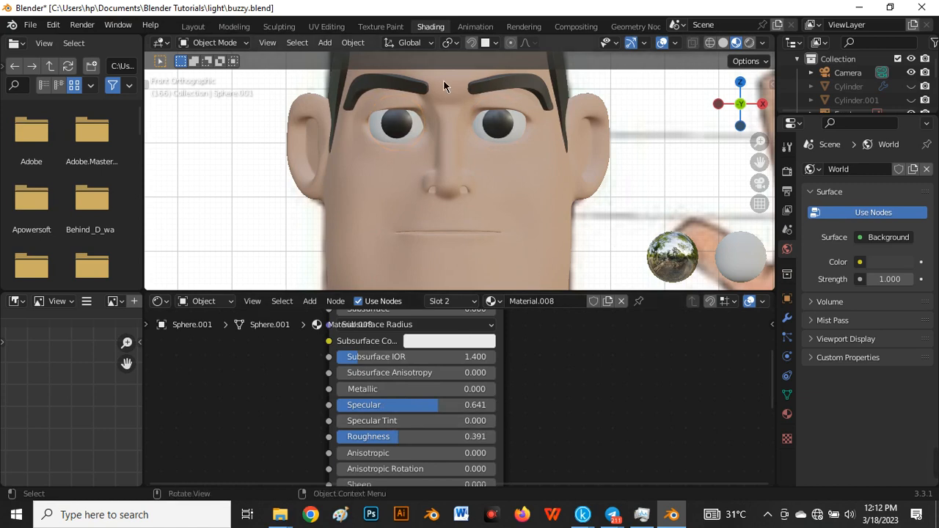
Examine the glossy eyes and the whole colored character from an angle, and return to the front view.
scroll(433, 110, up, 2)
middle_drag(427, 127, 362, 140)
scroll(433, 143, down, 5)
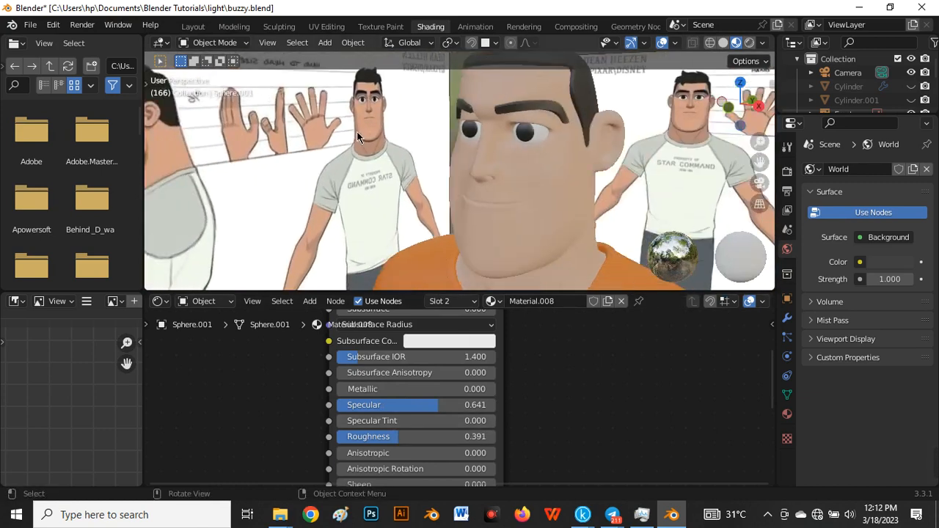
scroll(441, 157, down, 4)
scroll(453, 230, up, 6)
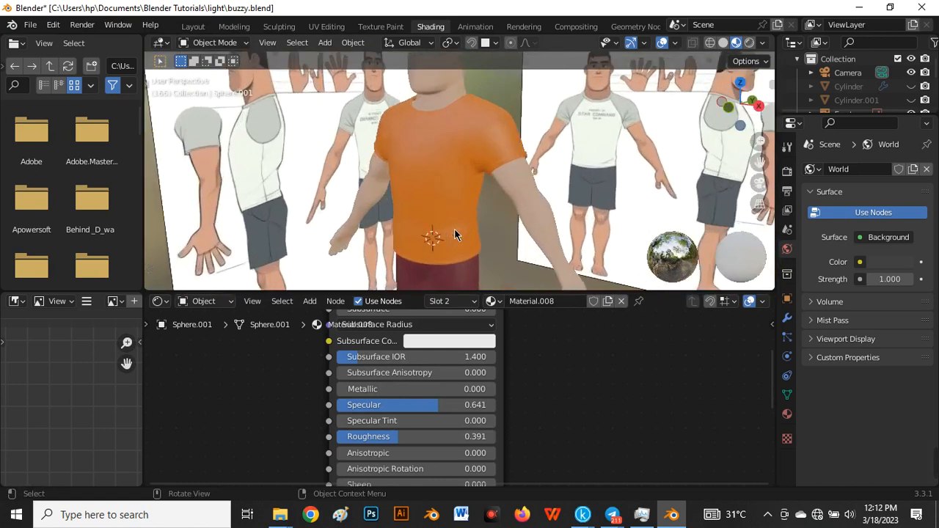
scroll(467, 187, down, 4)
key(grave)
click(389, 147)
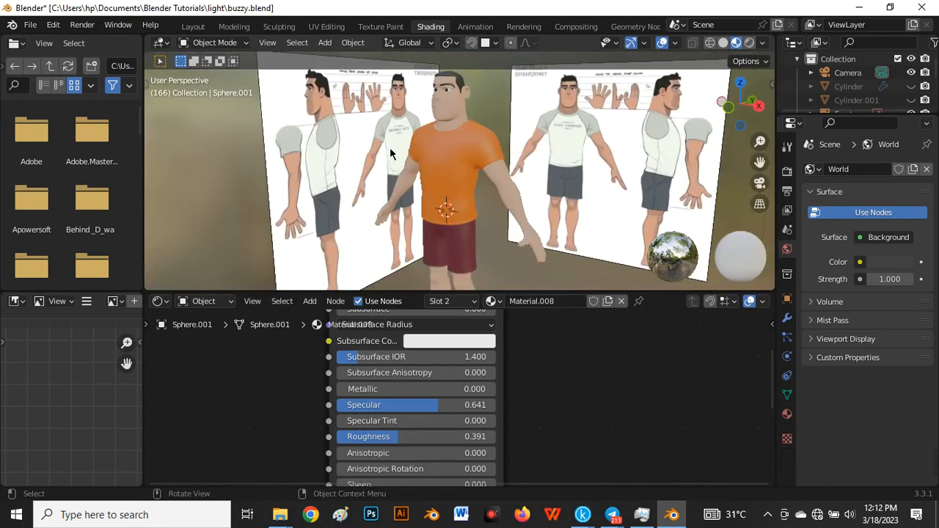
Select the orange shirt and enter Edit Mode at its neckline.
click(435, 151)
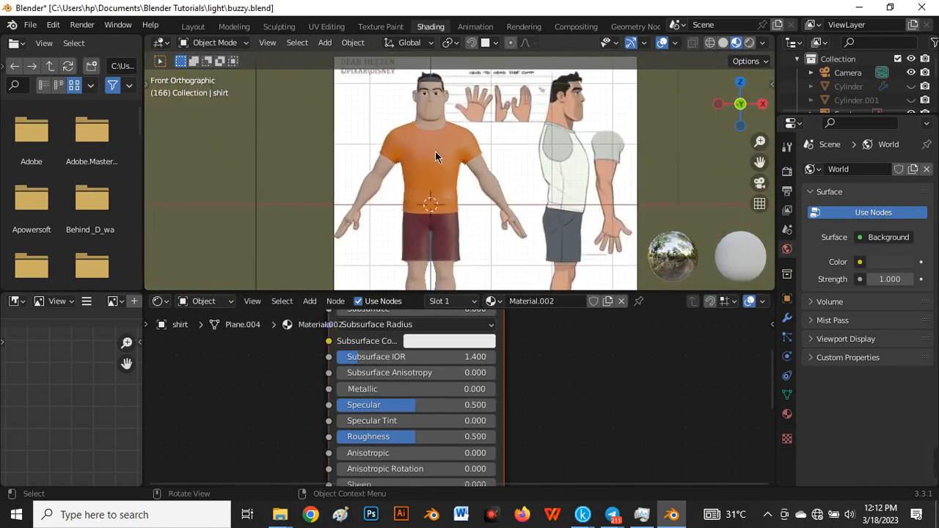
scroll(435, 152, up, 3)
key(Tab)
scroll(433, 155, down, 4)
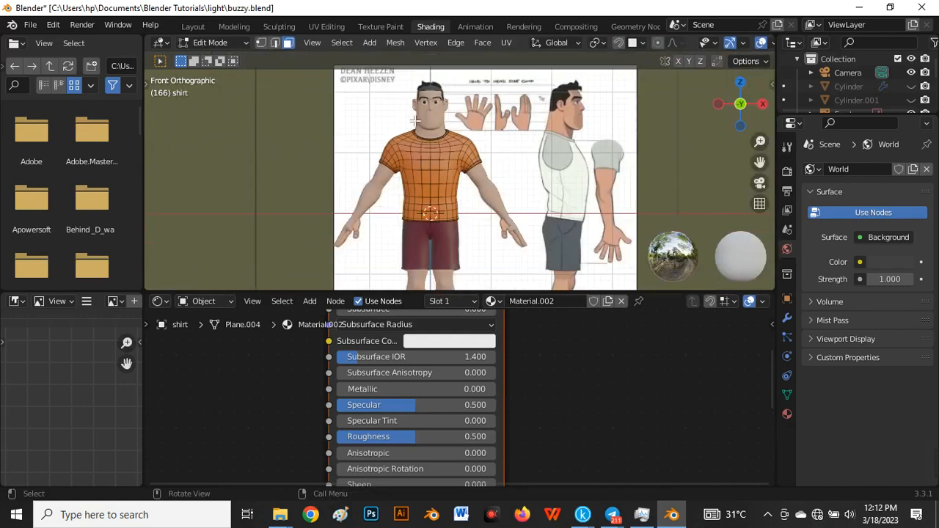
scroll(397, 187, up, 6)
scroll(486, 91, up, 4)
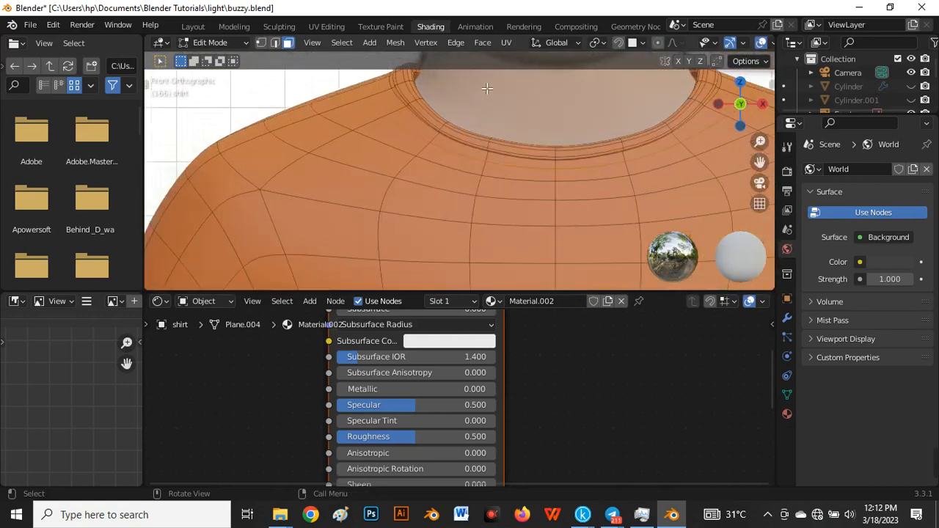
scroll(452, 146, down, 4)
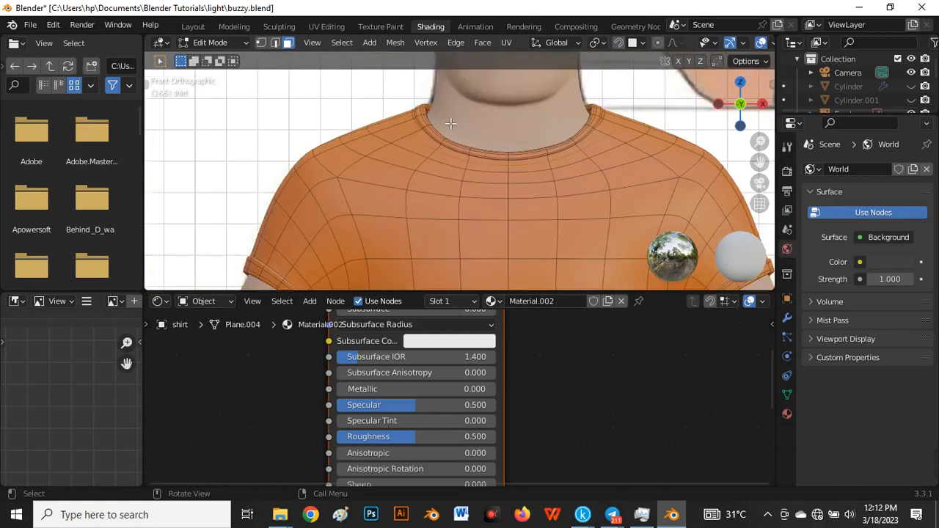
scroll(469, 119, up, 3)
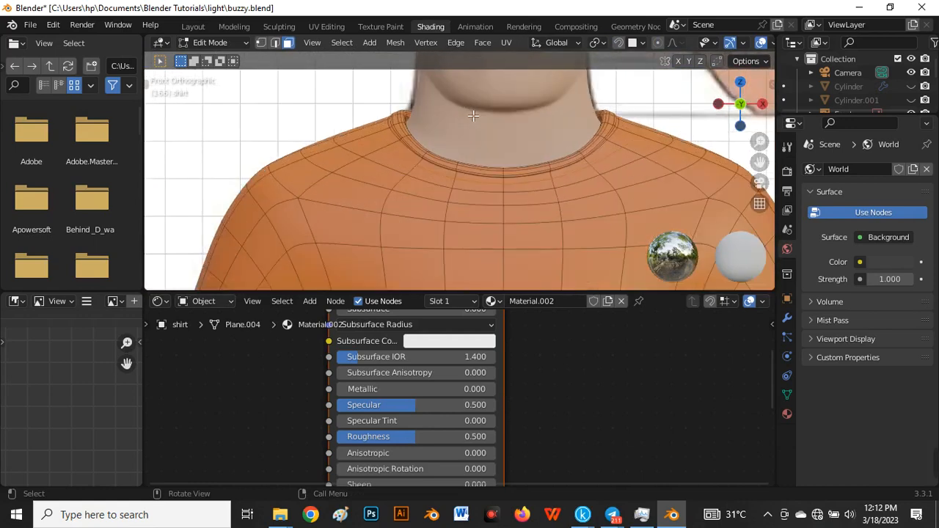
Box-select the faces around the shirt's neckline in face select mode, using X-ray to include the back ones.
key(1)
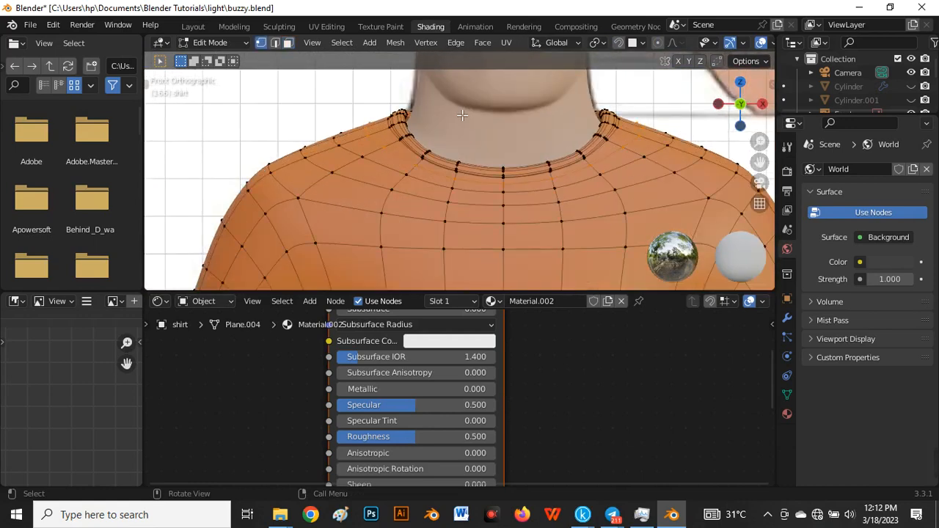
key(3)
key(alt+z)
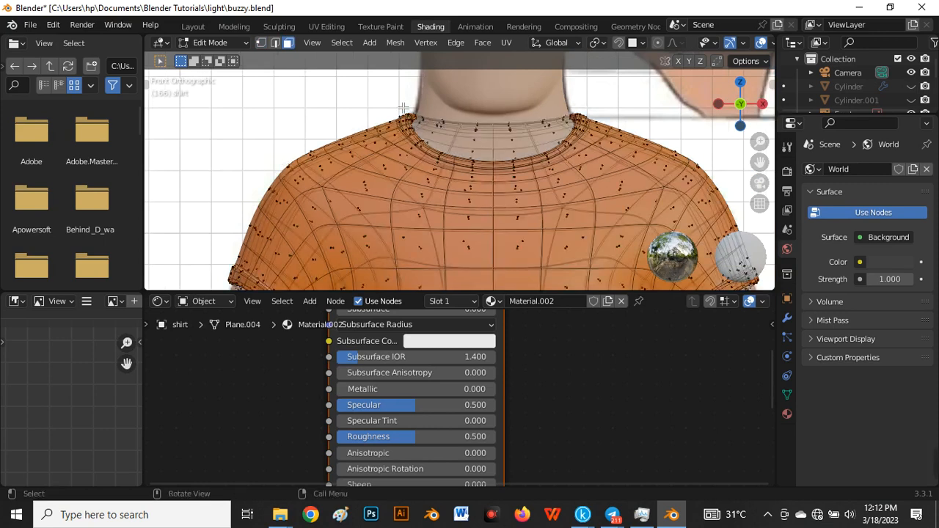
scroll(397, 101, up, 4)
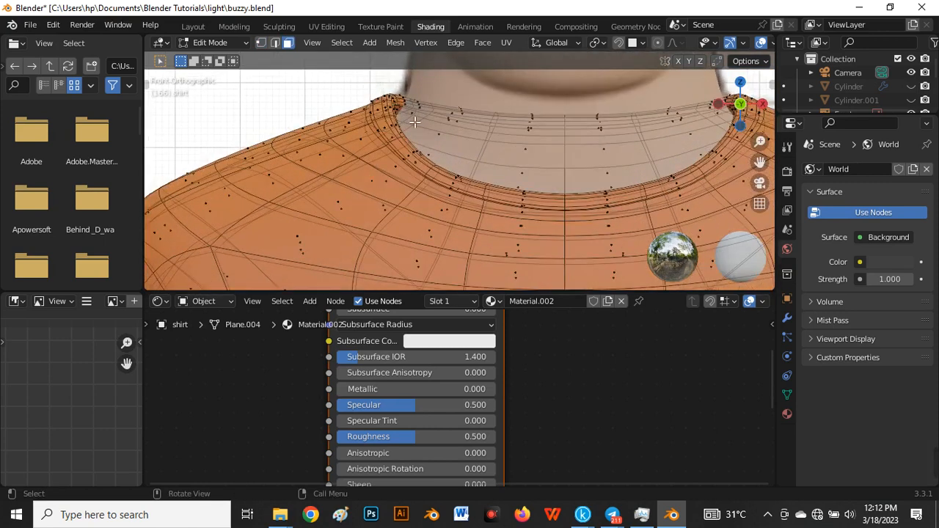
mouse_move(375, 63)
mouse_down()
mouse_move(637, 77)
mouse_move(673, 203)
mouse_up()
key(alt+z)
scroll(505, 141, down, 5)
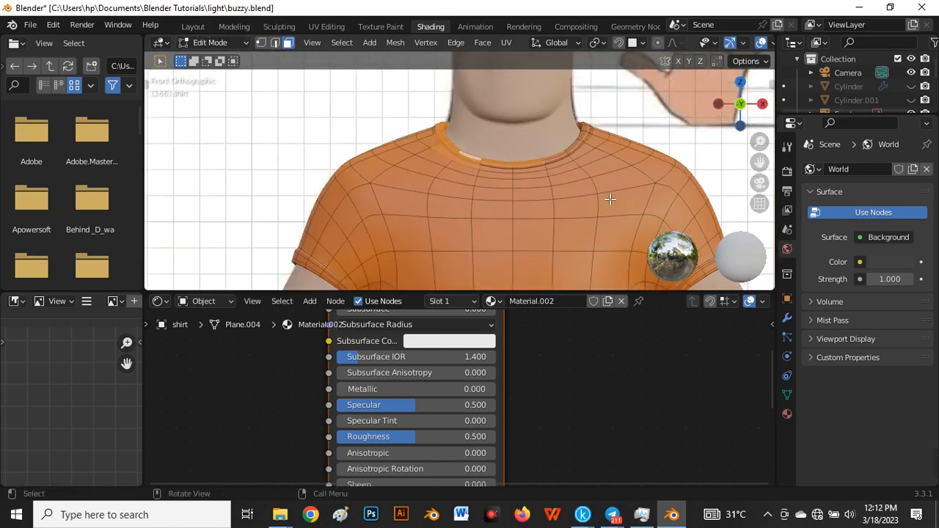
Add the face loops of the shirt's collar band to the selection, filling the gaps at the side of the neck.
scroll(472, 146, up, 4)
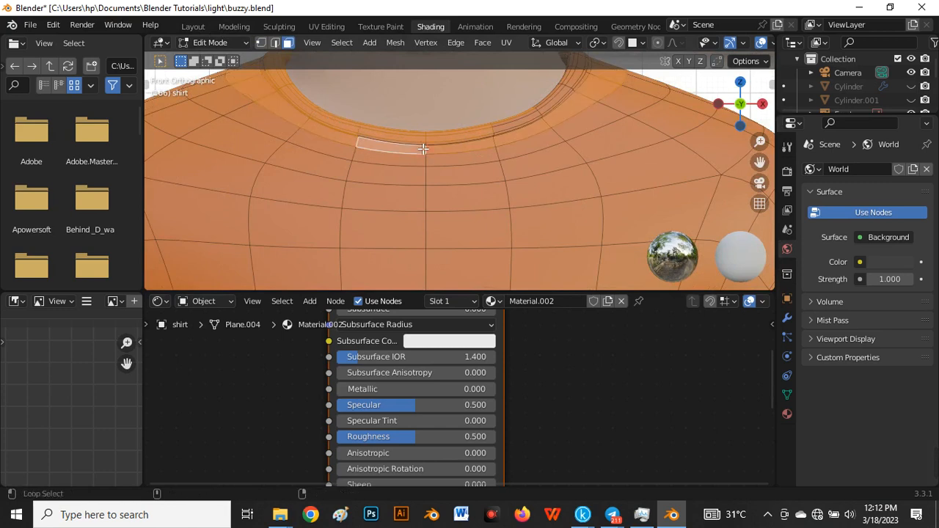
scroll(517, 135, down, 5)
middle_drag(516, 172, 504, 199)
scroll(672, 114, up, 4)
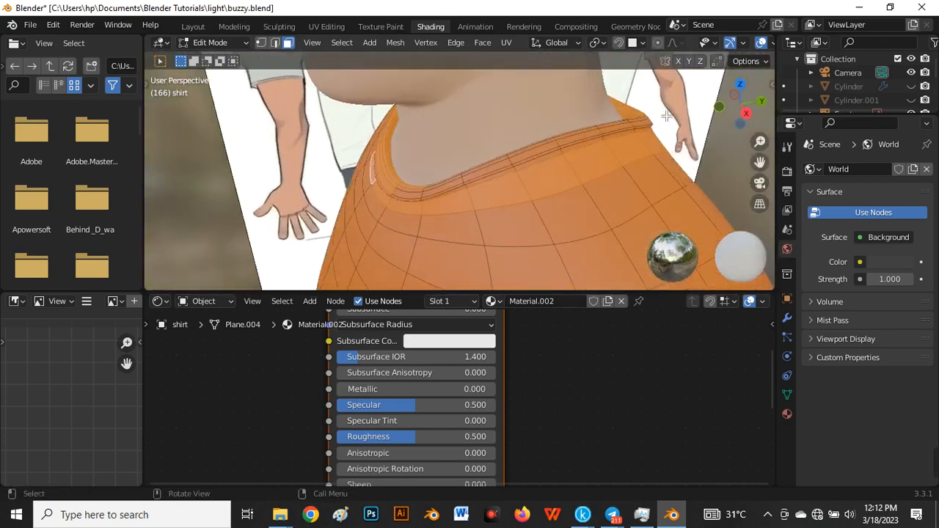
drag(488, 111, 562, 164)
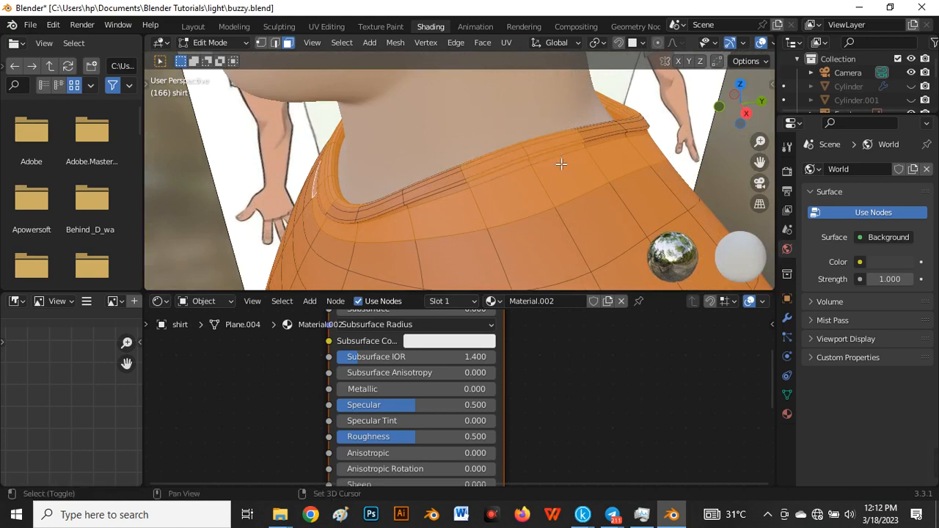
alt+click(460, 180)
alt+click(462, 177)
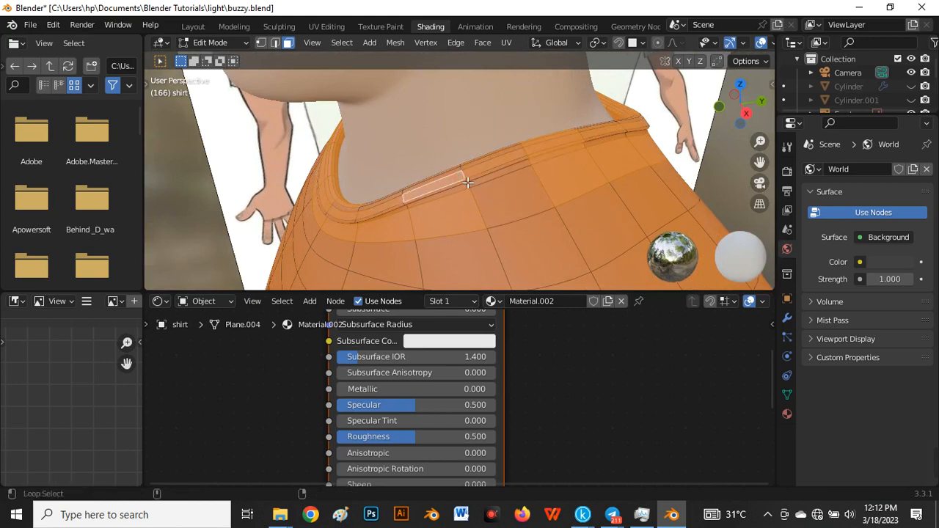
alt+click(468, 184)
alt+click(477, 198)
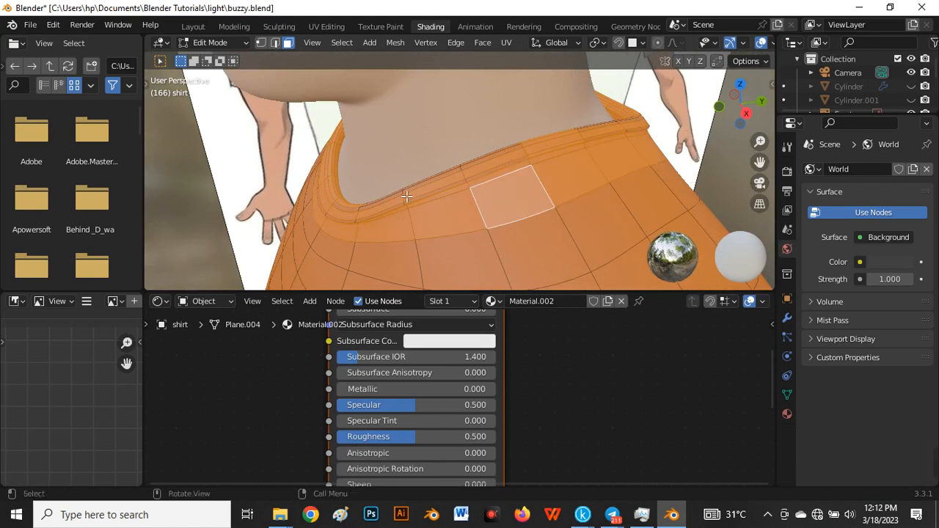
Add the remaining unselected narrow collar faces along the rim of the neck opening to the selection.
middle_drag(422, 196, 540, 199)
scroll(566, 202, up, 4)
scroll(566, 201, up, 2)
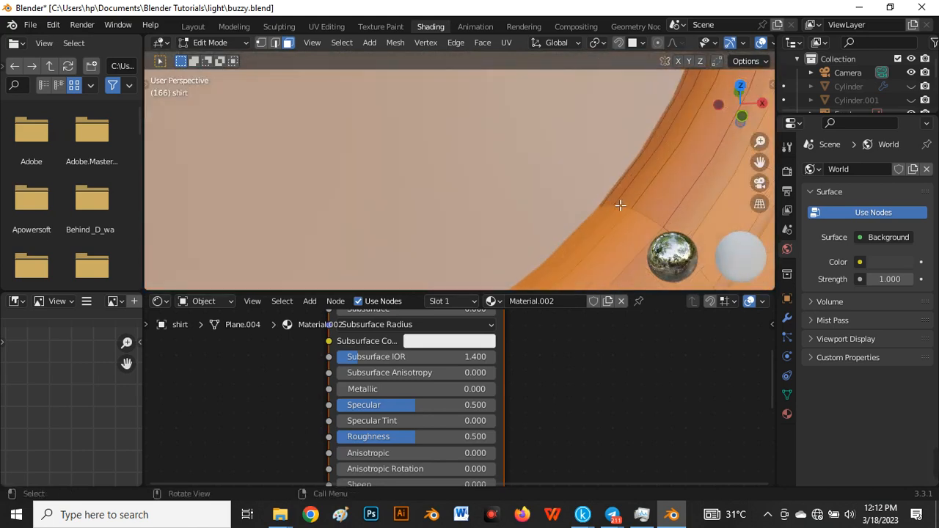
alt+shift+click(623, 207)
alt+click(620, 206)
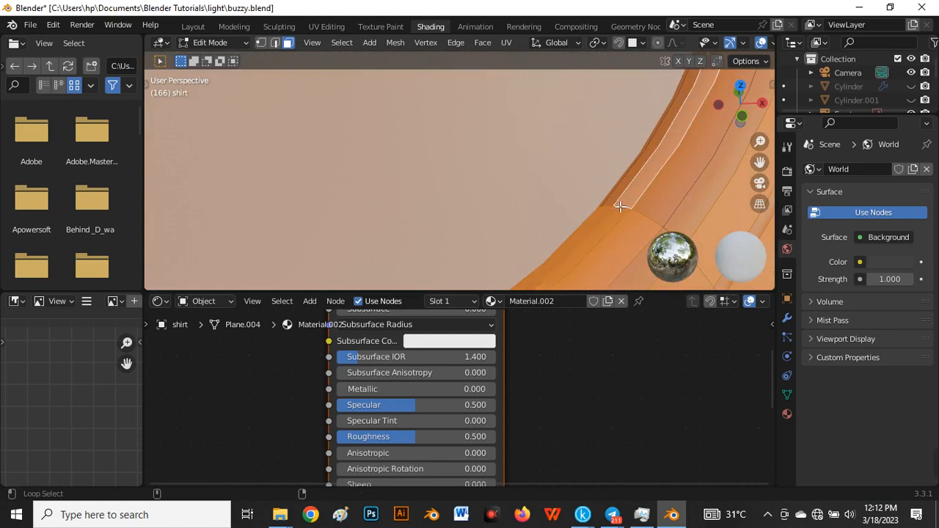
scroll(630, 200, down, 2)
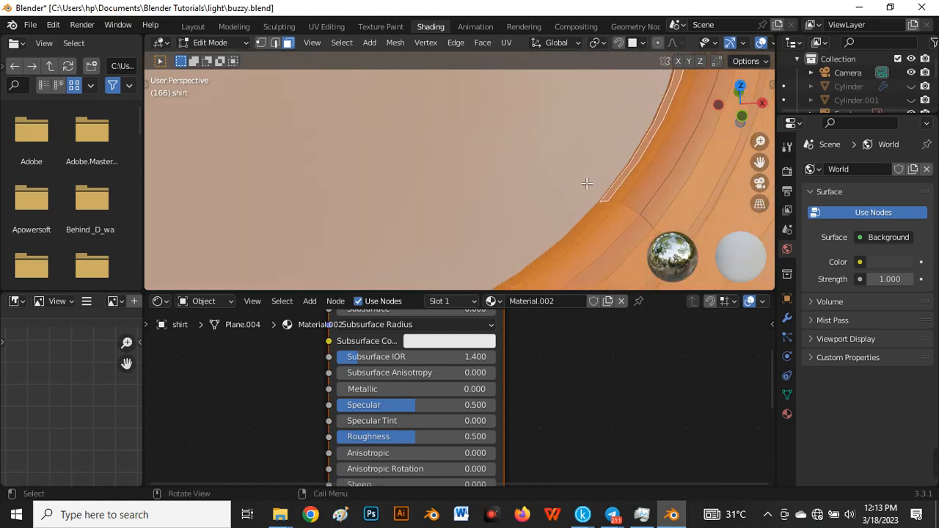
alt+click(629, 206)
alt+click(631, 206)
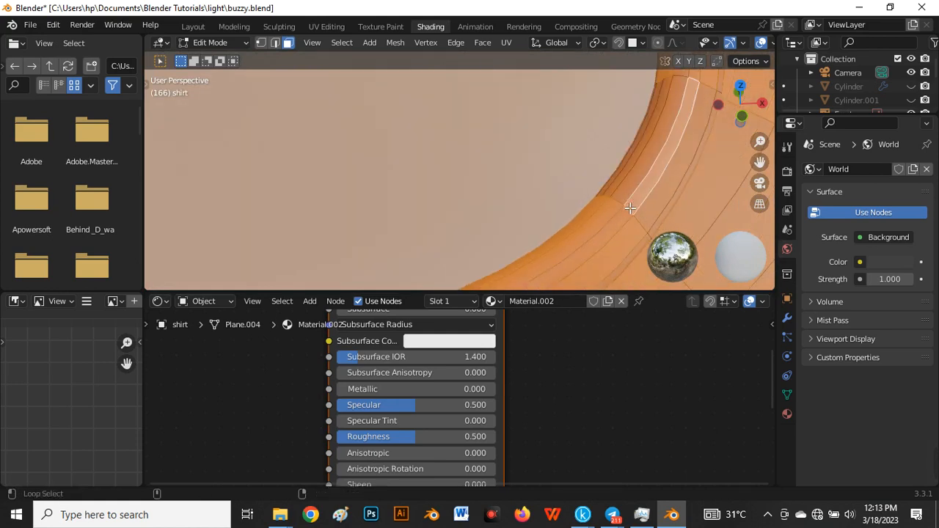
scroll(582, 170, down, 3)
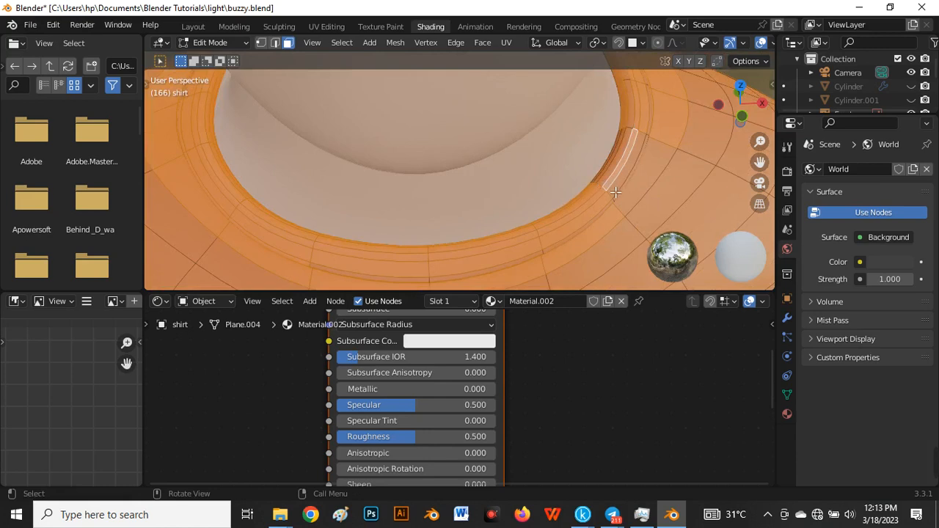
alt+shift+click(608, 192)
alt+shift+click(652, 182)
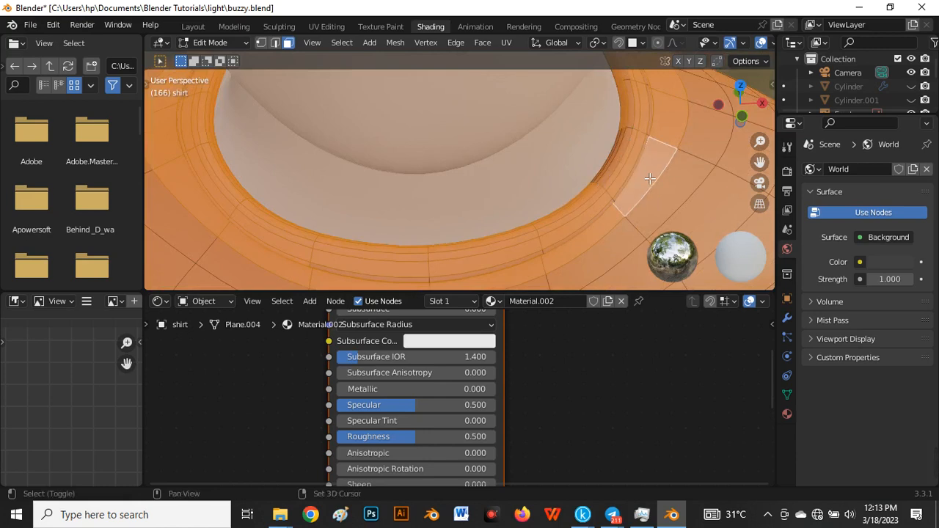
drag(584, 115, 637, 170)
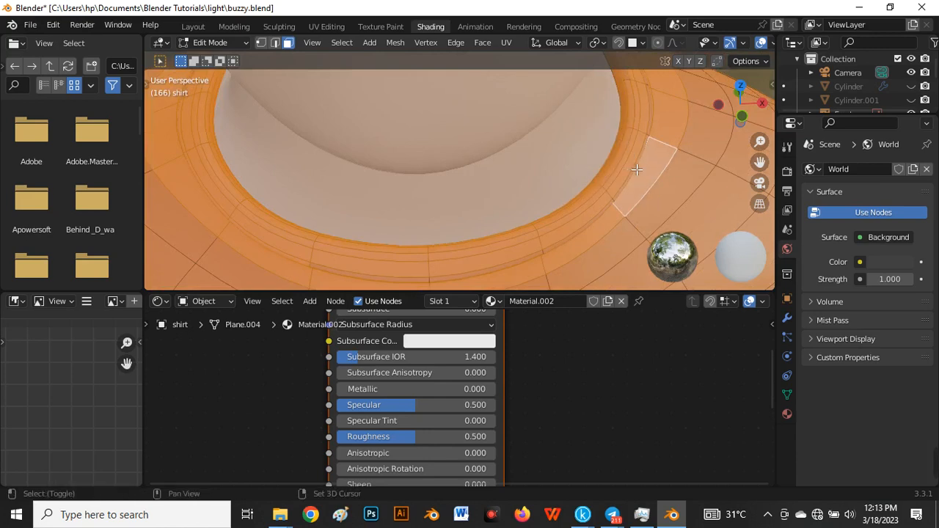
Isolate the shirt in Local View and inspect the collar selection from the back and inside.
scroll(527, 162, down, 3)
key(KP_Divide)
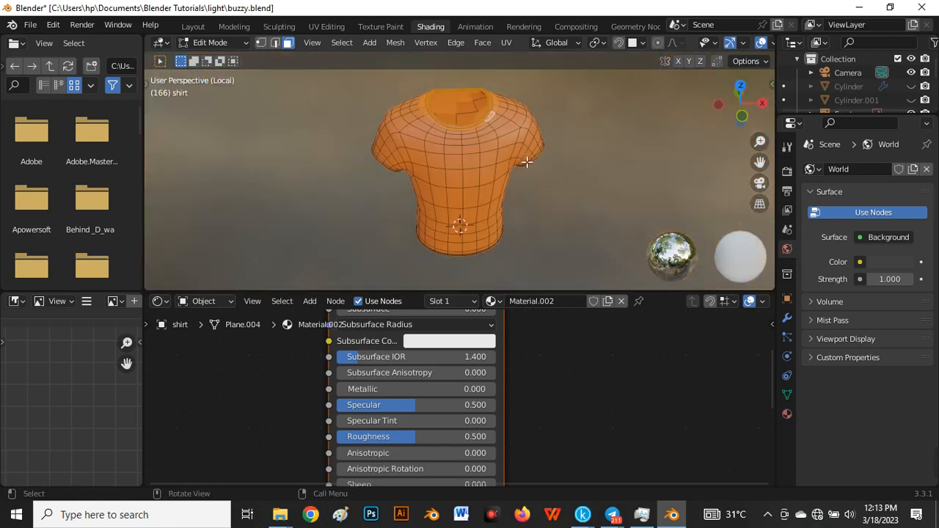
middle_drag(480, 143, 293, 92)
scroll(495, 112, up, 3)
scroll(474, 101, down, 3)
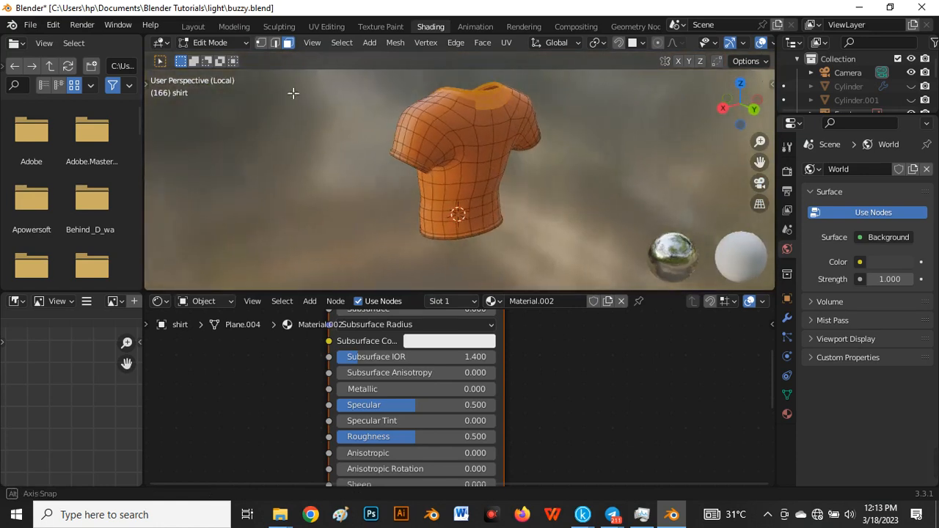
scroll(540, 90, up, 4)
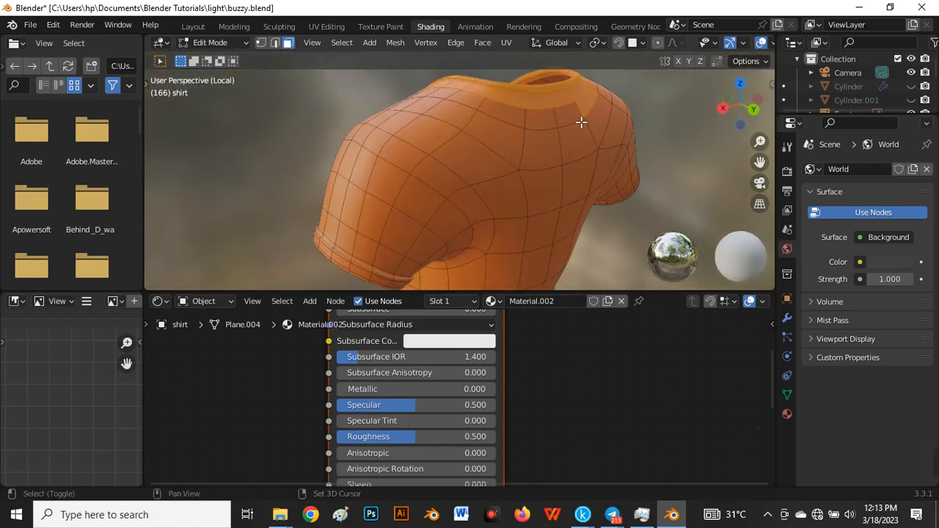
middle_drag(580, 122, 485, 117)
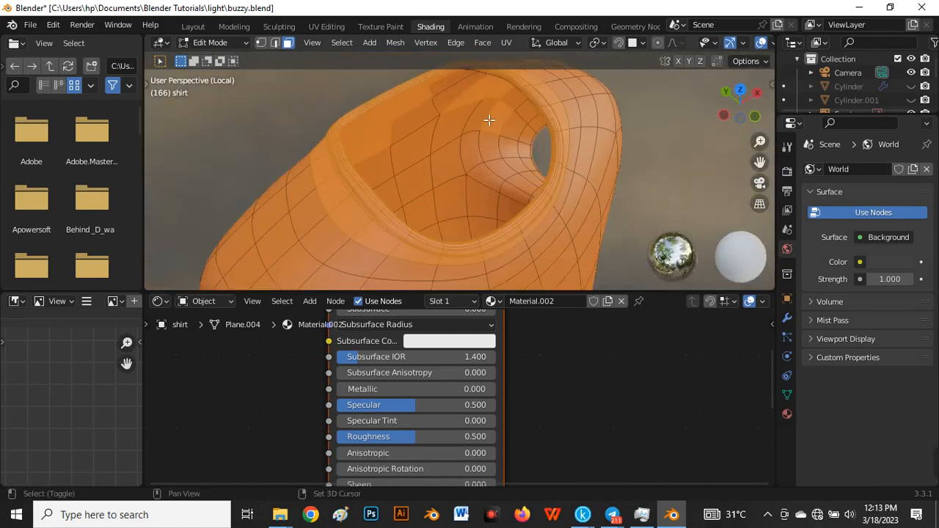
Deselect the shirt body faces inside the neck opening, keeping only the collar band selected.
shift+click(463, 89)
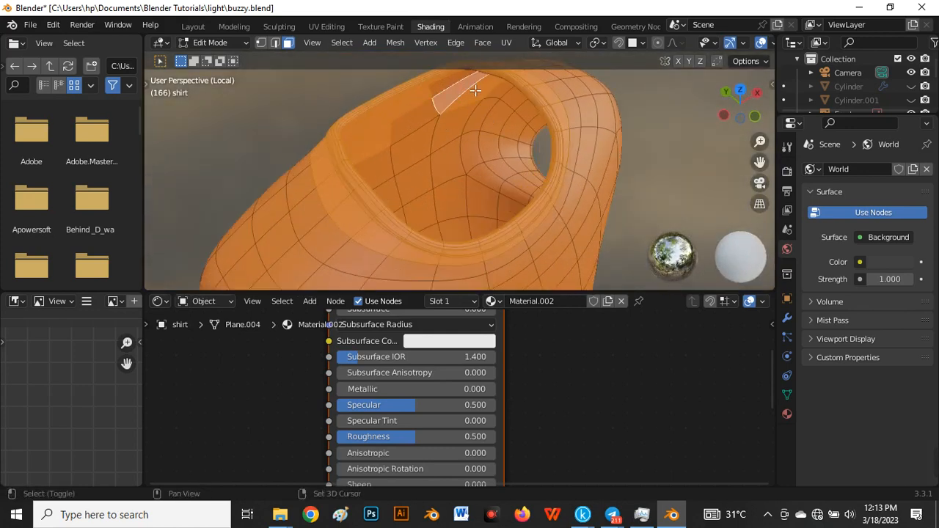
shift+click(474, 89)
shift+click(456, 99)
middle_drag(402, 116, 445, 100)
shift+click(423, 99)
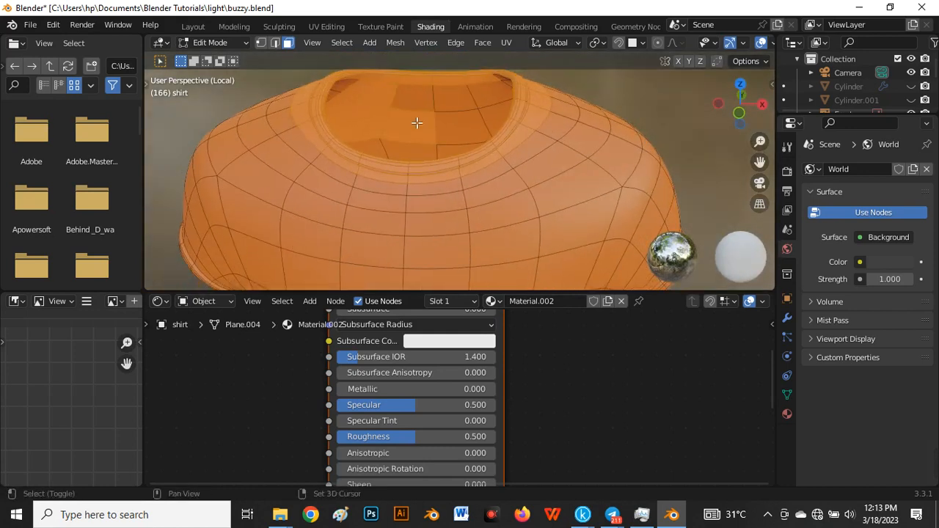
shift+click(417, 123)
shift+click(382, 102)
shift+click(377, 116)
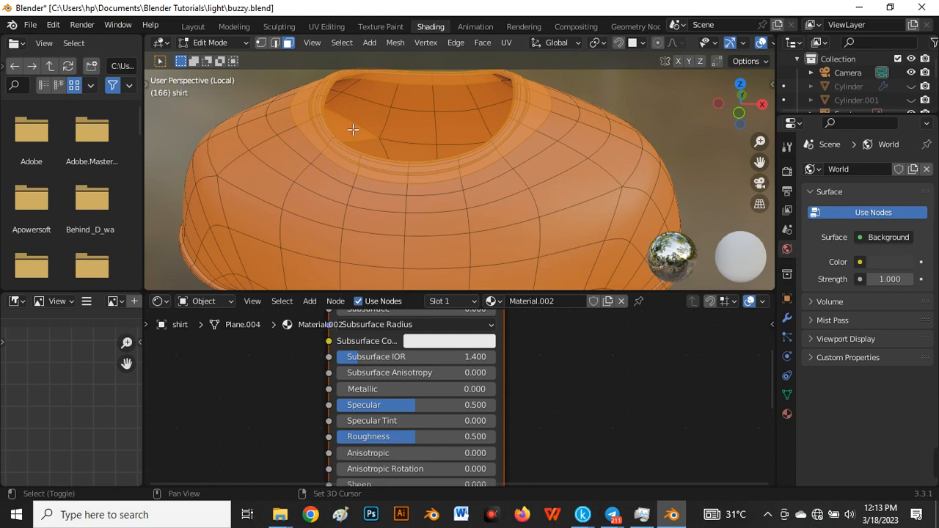
shift+click(353, 129)
middle_drag(391, 130, 484, 89)
shift+click(360, 120)
shift+click(357, 126)
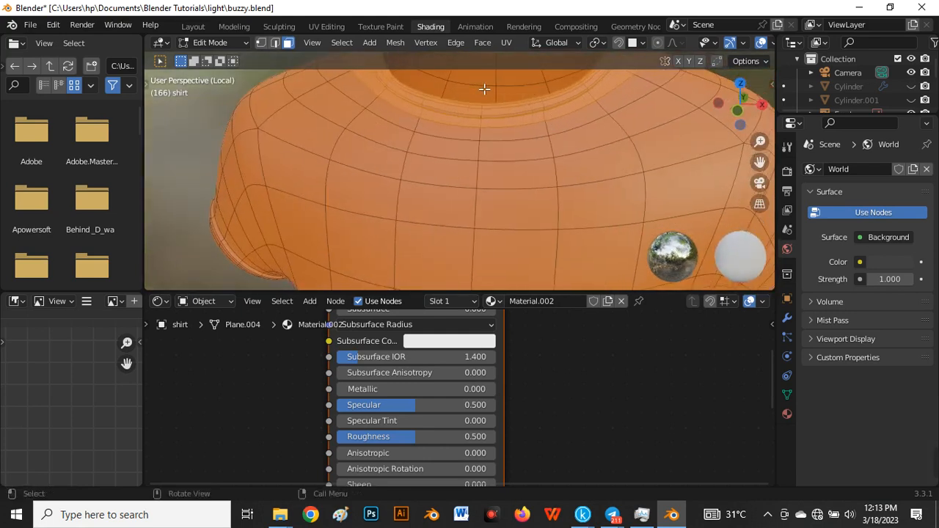
Add the narrow face loop running along the groove at the front of the collar band to the selection.
scroll(485, 110, up, 3)
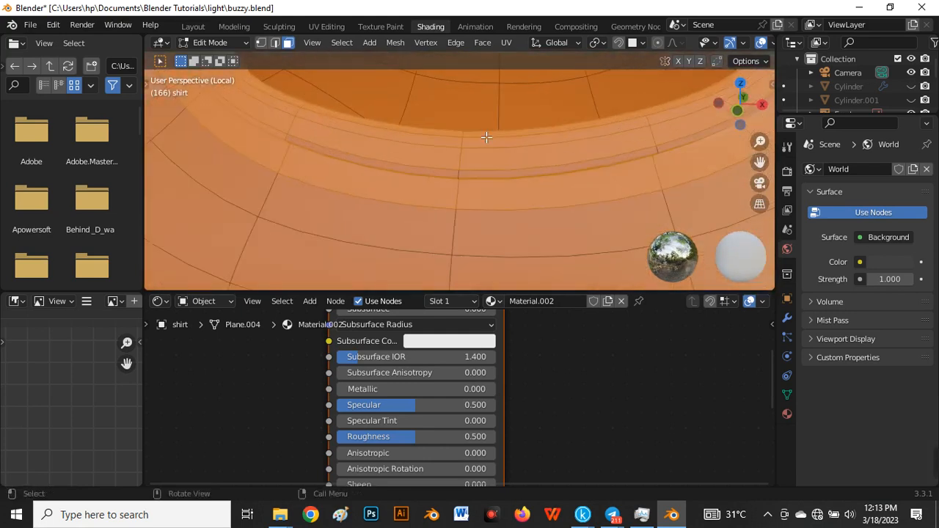
shift+click(458, 172)
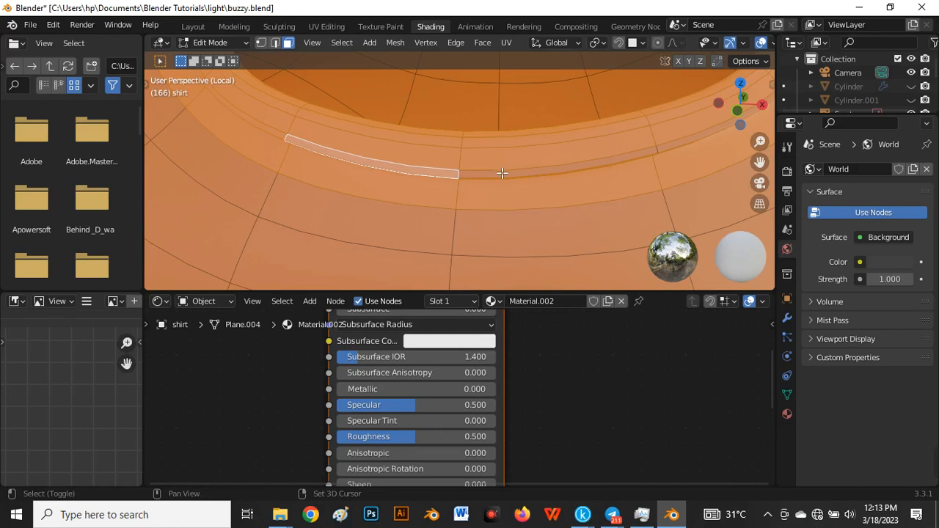
shift+click(502, 173)
shift+click(457, 177)
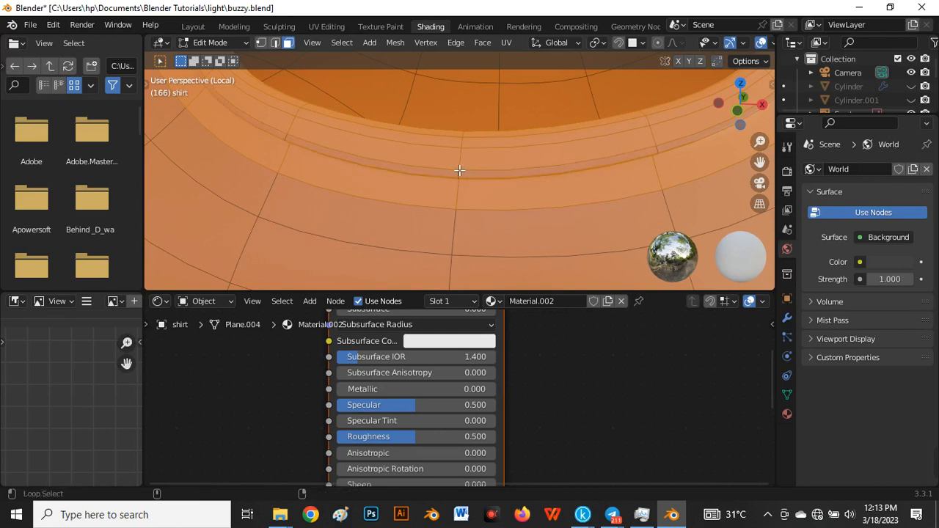
alt+shift+click(459, 171)
scroll(458, 189, down, 5)
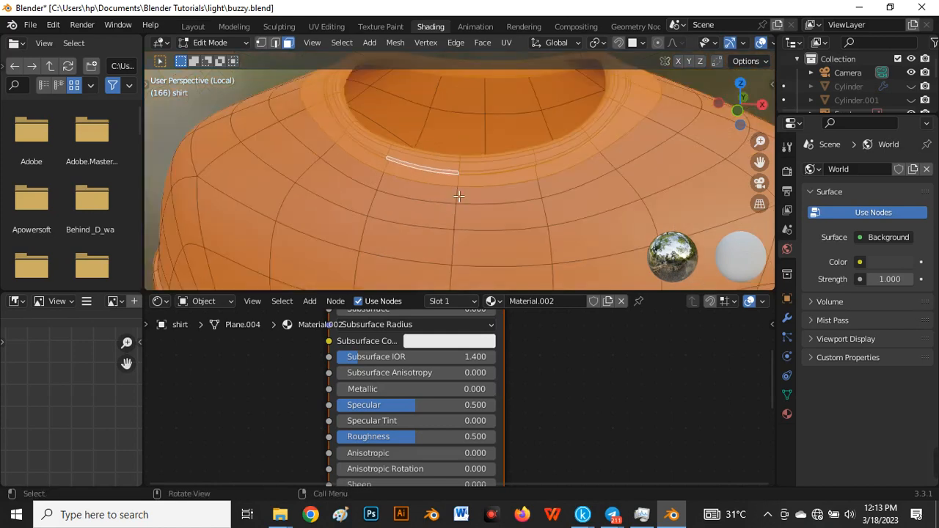
Add a second material slot to the shirt, assign the selected collar faces to it, and create a new material there.
click(469, 302)
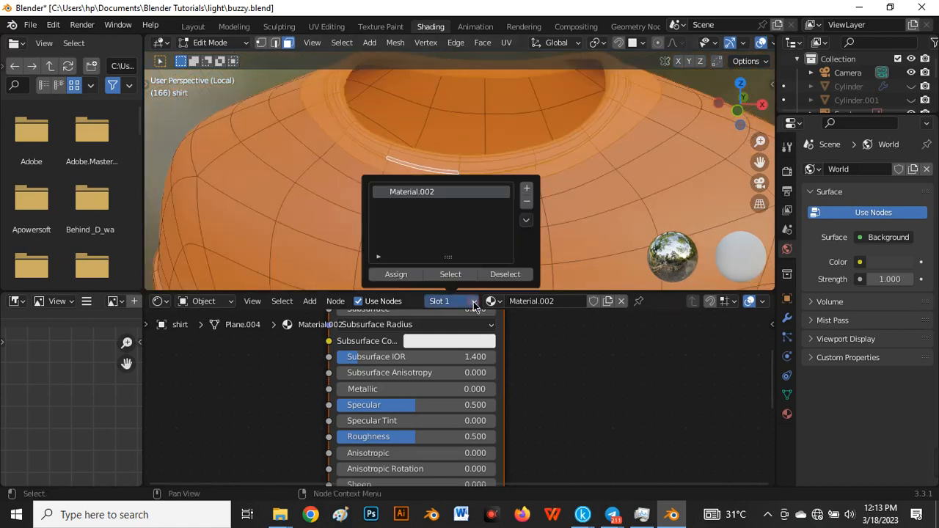
click(525, 192)
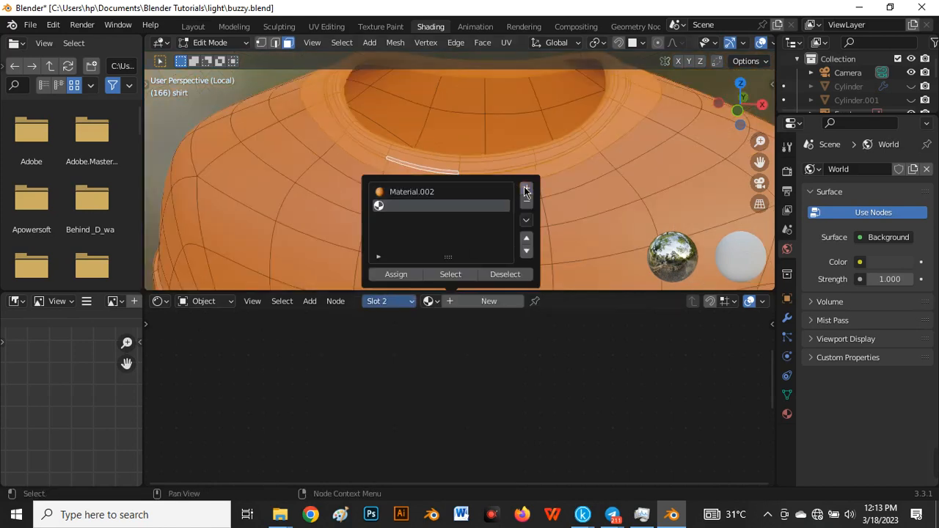
click(400, 275)
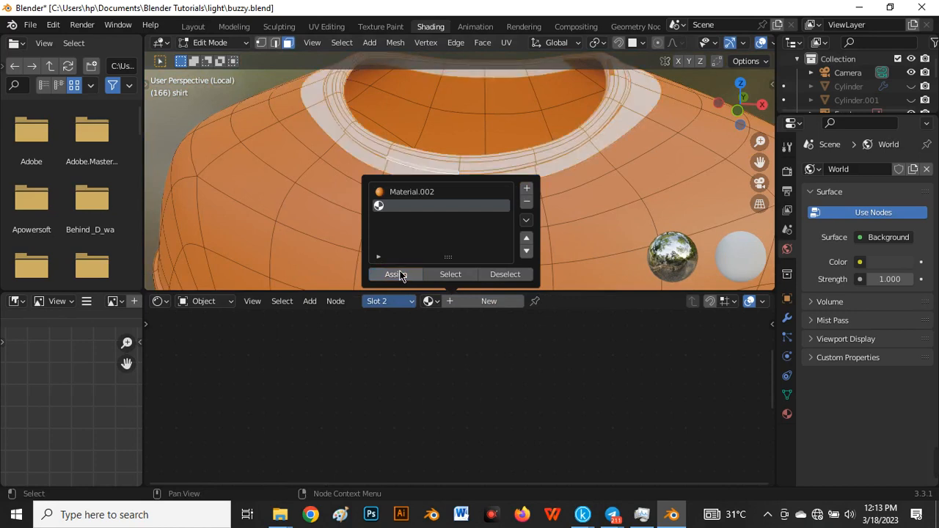
click(478, 302)
Darken the new material's Subsurface Color to a value of 0.006 and assign the material to the collar faces again.
click(432, 341)
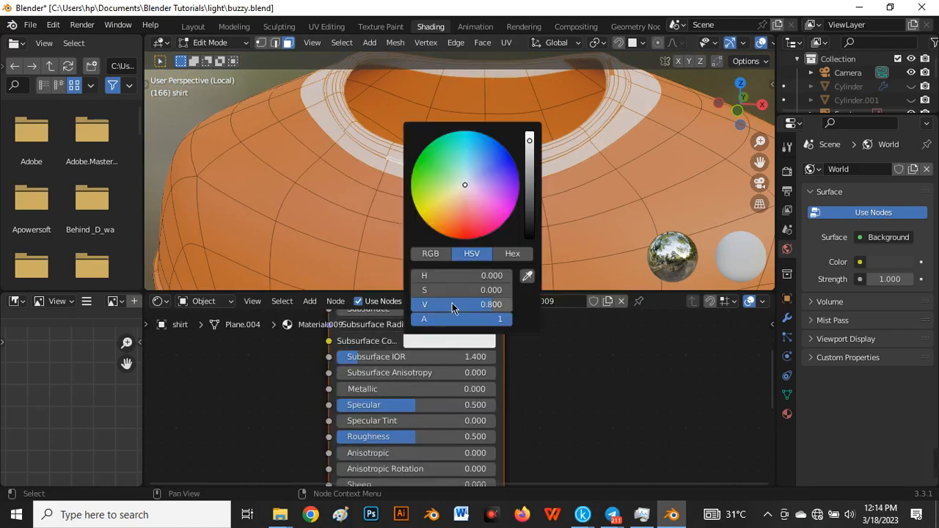
drag(530, 222, 530, 230)
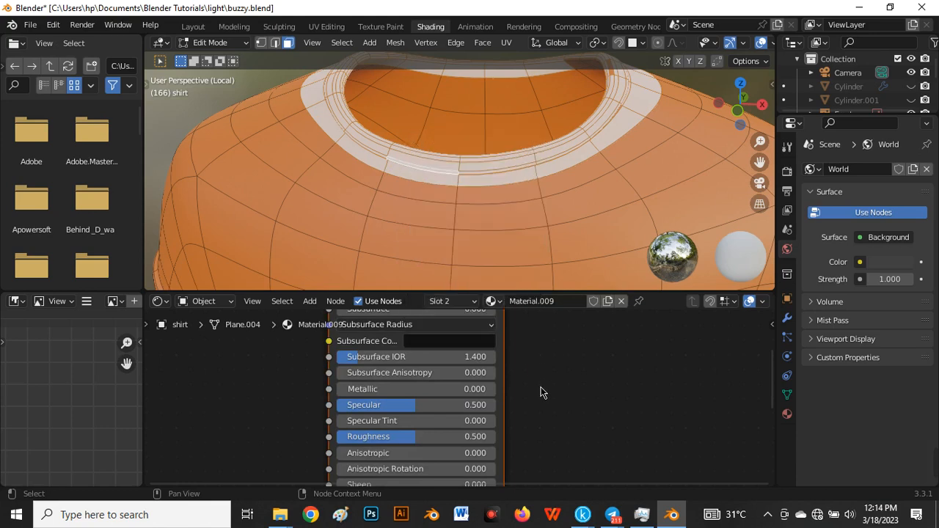
click(477, 303)
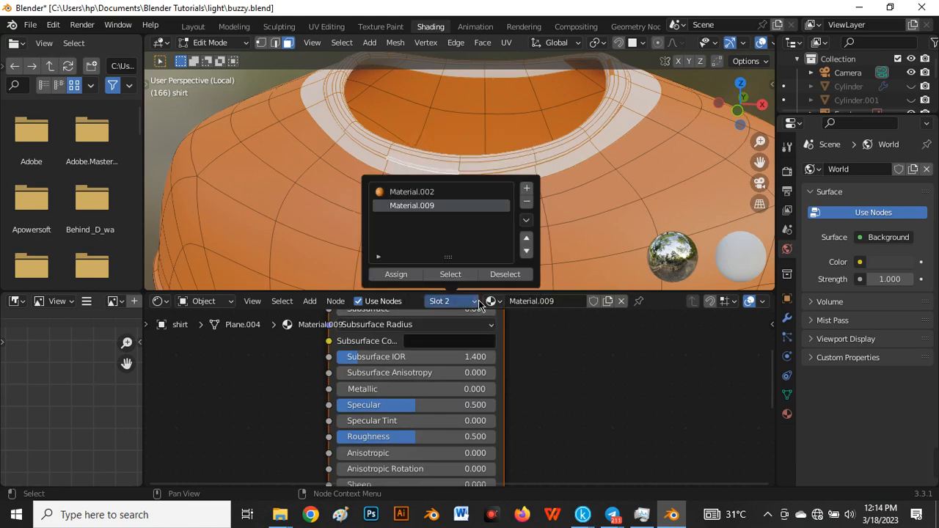
click(398, 275)
Set the collar material's Base Color to near black with value 0.010 and its Subsurface Color to white with value 1.000.
scroll(557, 372, down, 2)
middle_drag(557, 365, 548, 427)
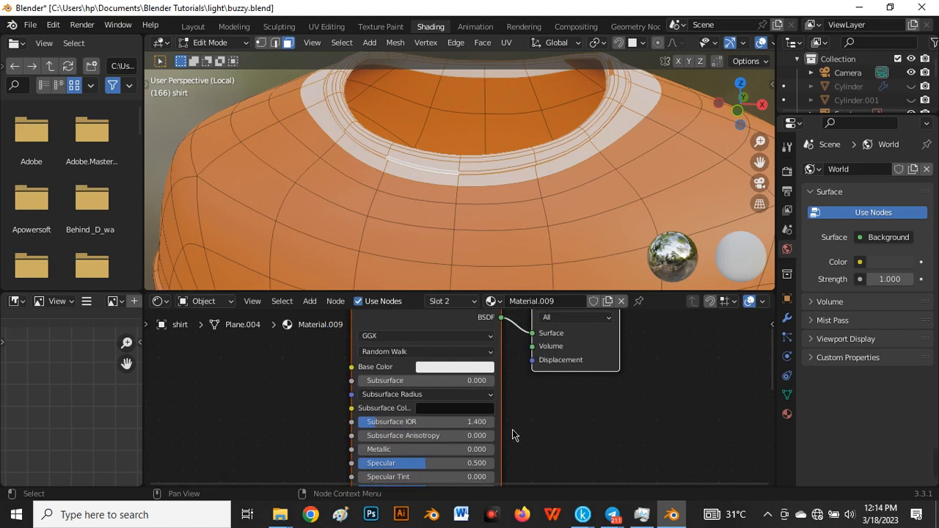
click(473, 367)
drag(526, 262, 522, 256)
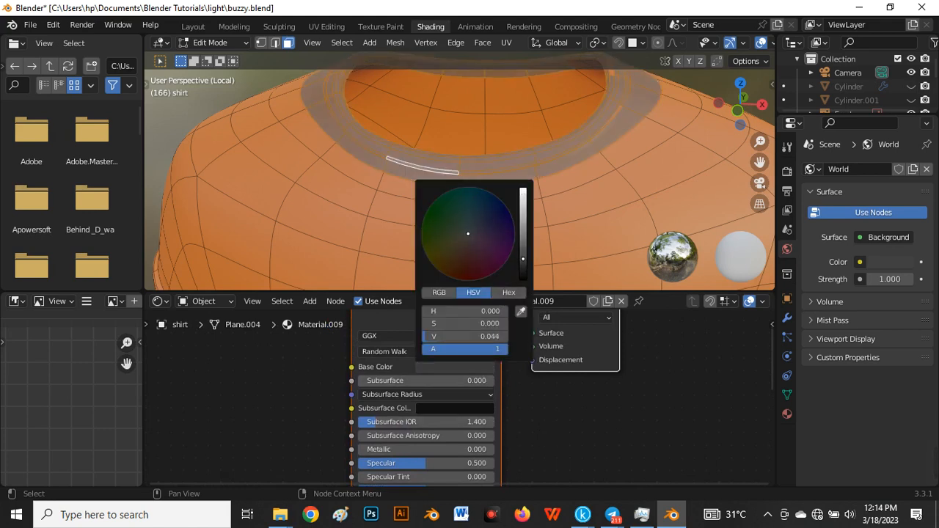
click(470, 408)
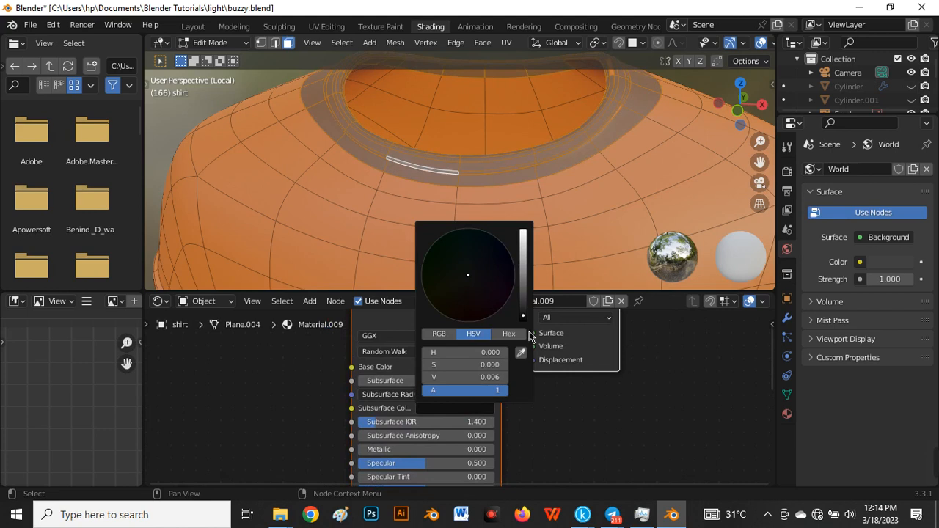
drag(523, 316, 523, 230)
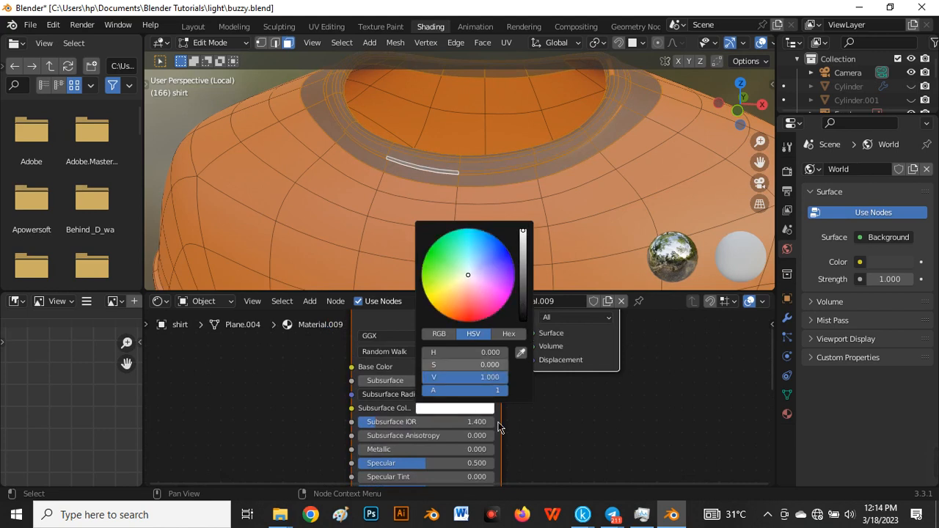
click(450, 372)
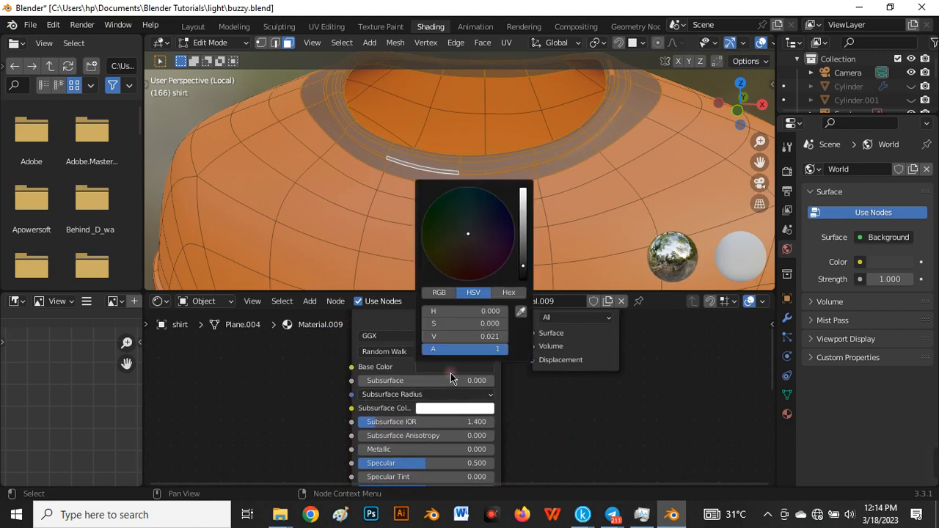
click(524, 272)
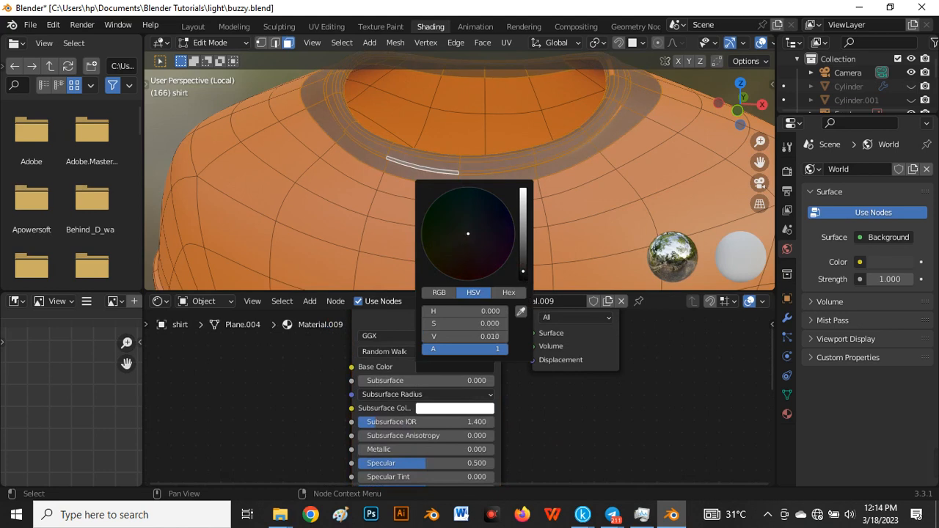
Select the outer face loop of the dark collar band and assign it back to the orange Material.002.
key(Tab)
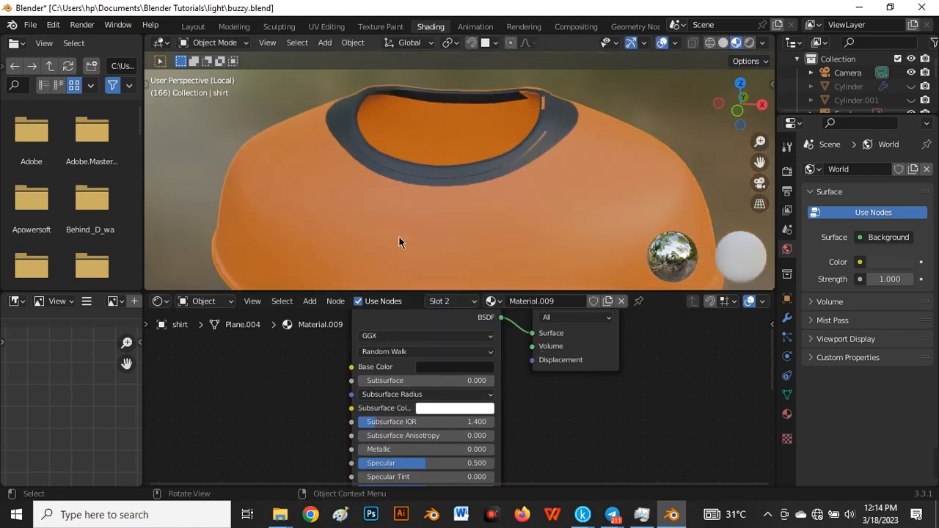
scroll(457, 194, down, 2)
middle_drag(470, 193, 496, 142)
scroll(506, 144, up, 3)
key(Tab)
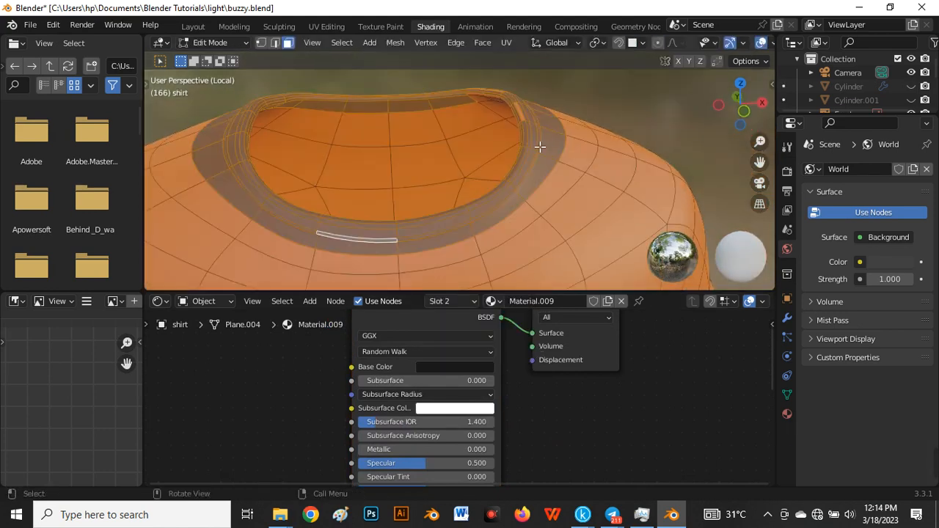
middle_drag(566, 154, 535, 155)
click(552, 166)
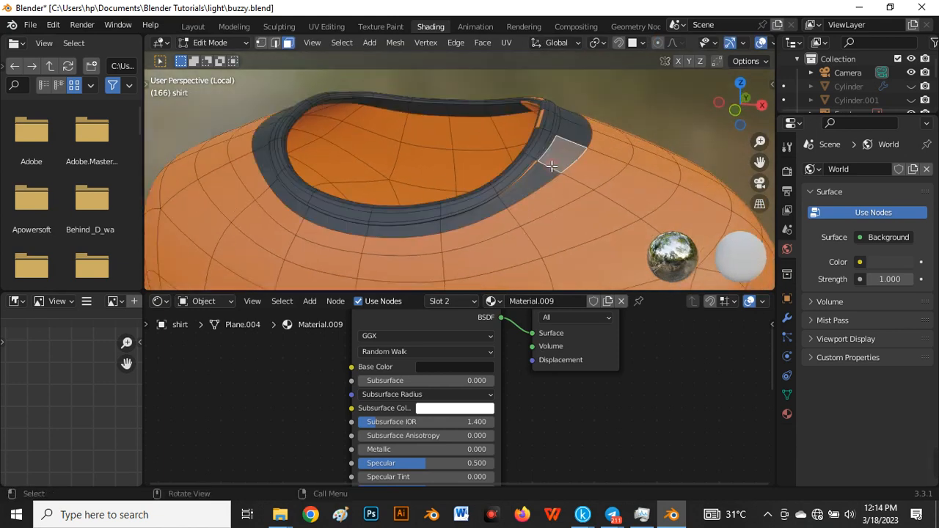
alt+click(549, 171)
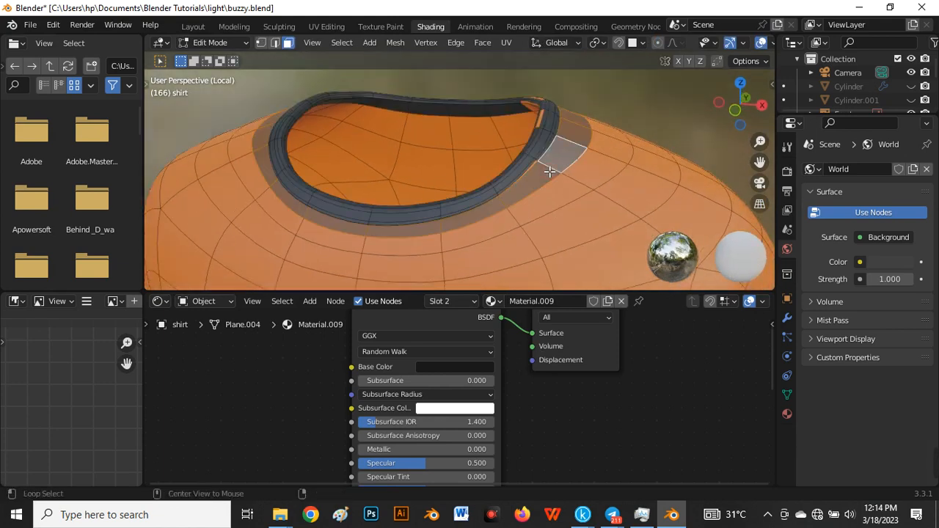
click(471, 307)
click(438, 193)
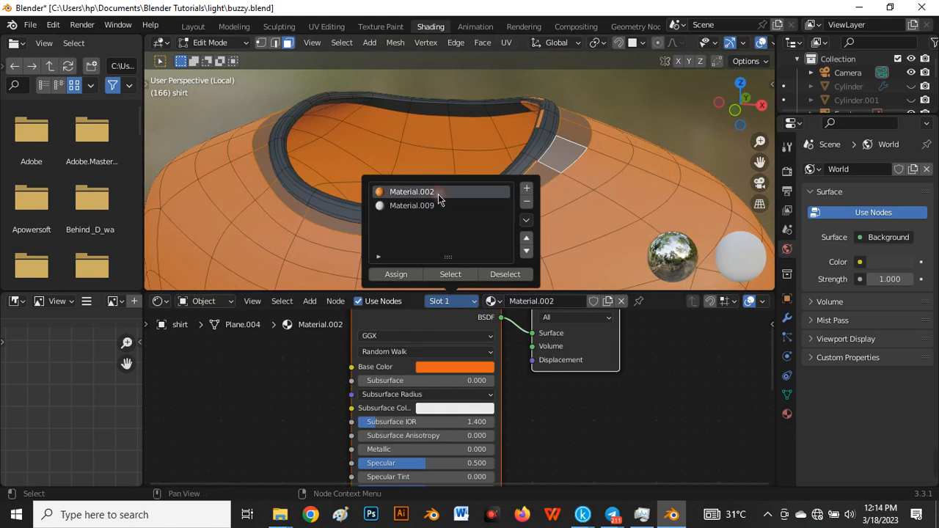
click(400, 274)
click(608, 110)
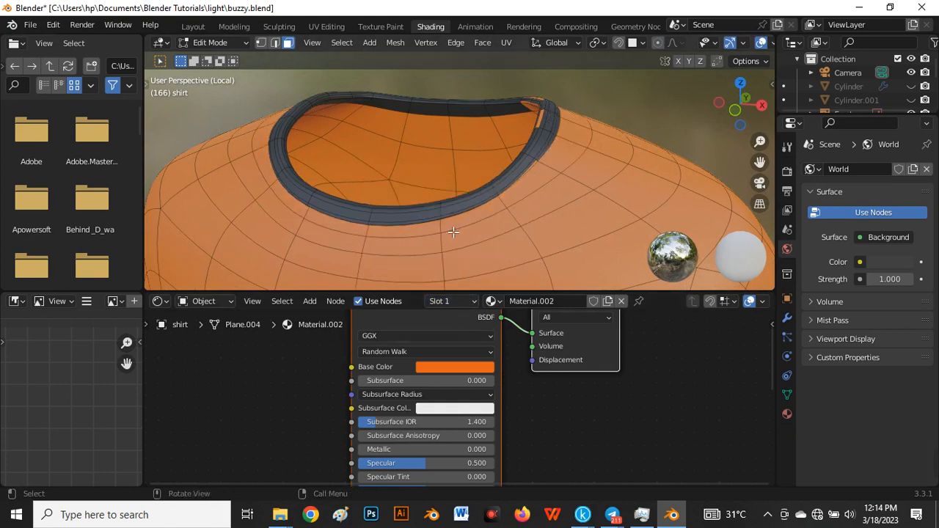
Select the leftover narrow orange faces along the side of the neck rim and assign them to the dark Material.009.
scroll(508, 123, up, 2)
scroll(564, 105, up, 1)
click(560, 117)
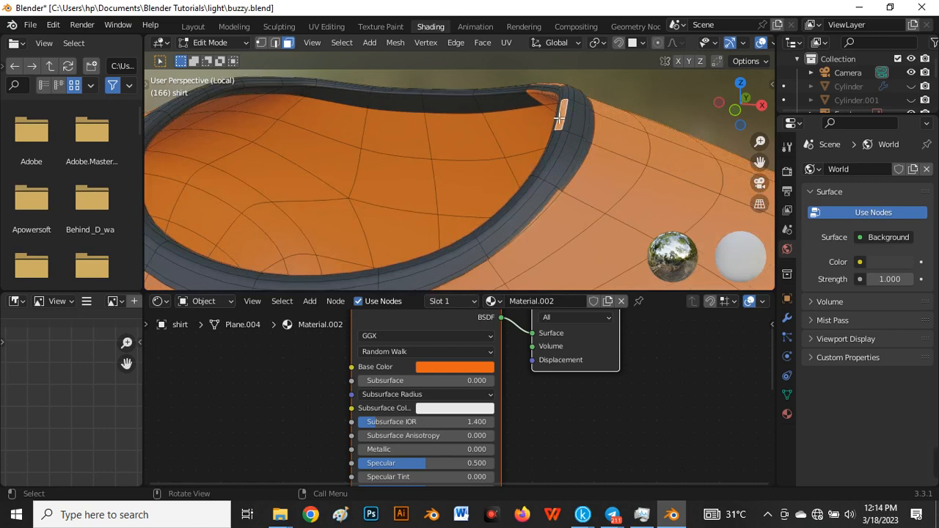
middle_drag(484, 134, 513, 119)
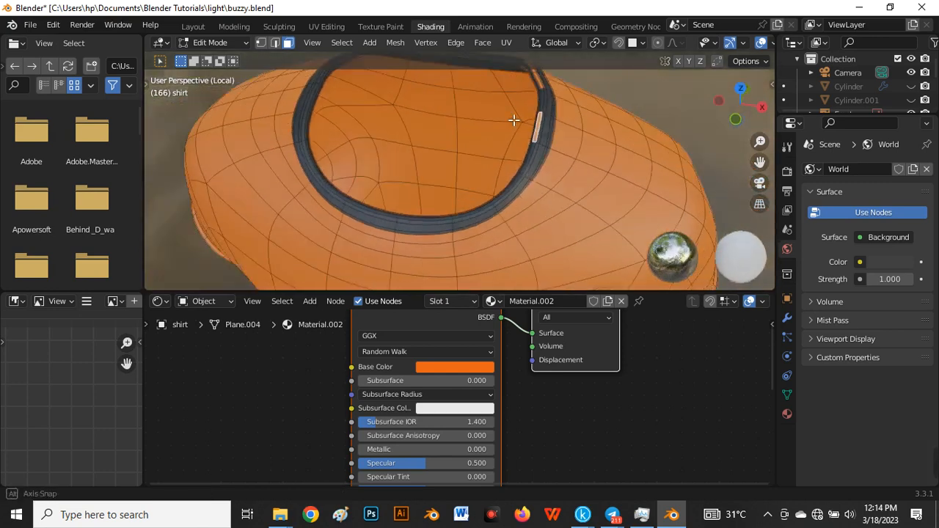
scroll(495, 176, up, 5)
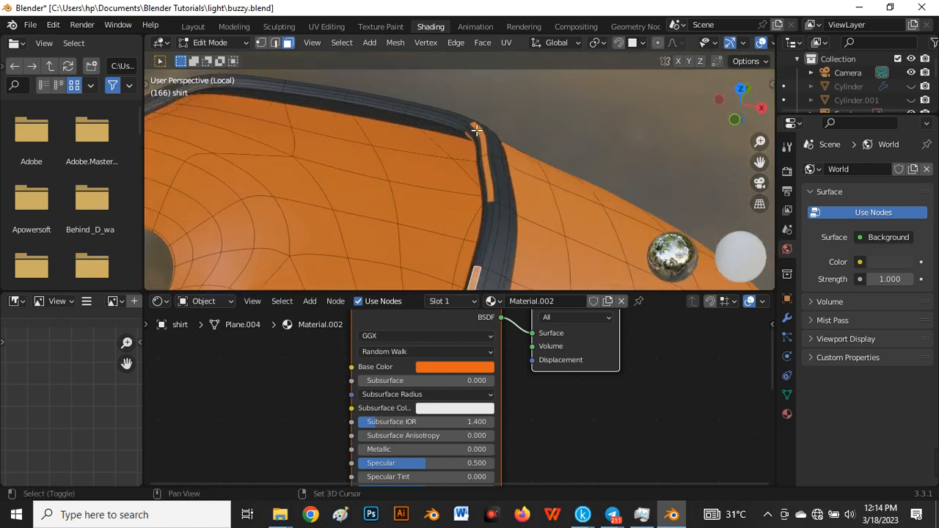
shift+click(477, 133)
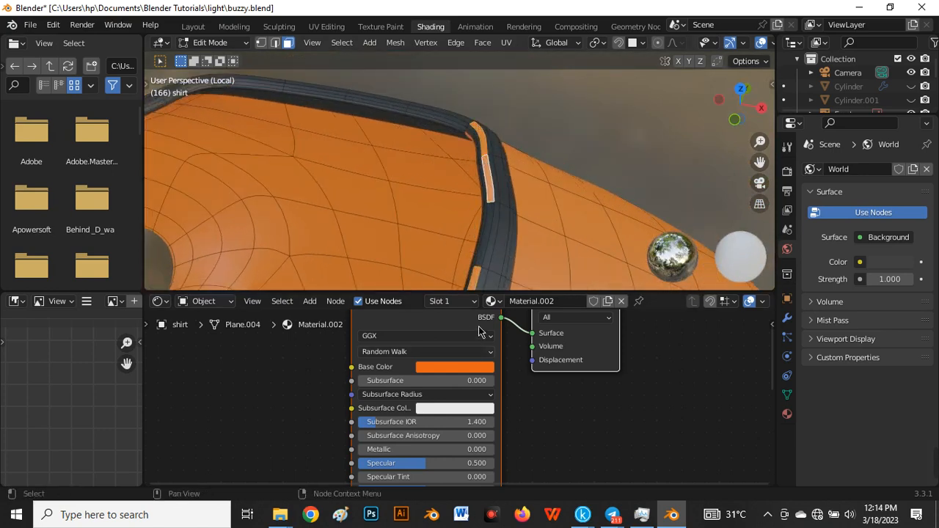
click(473, 302)
click(411, 205)
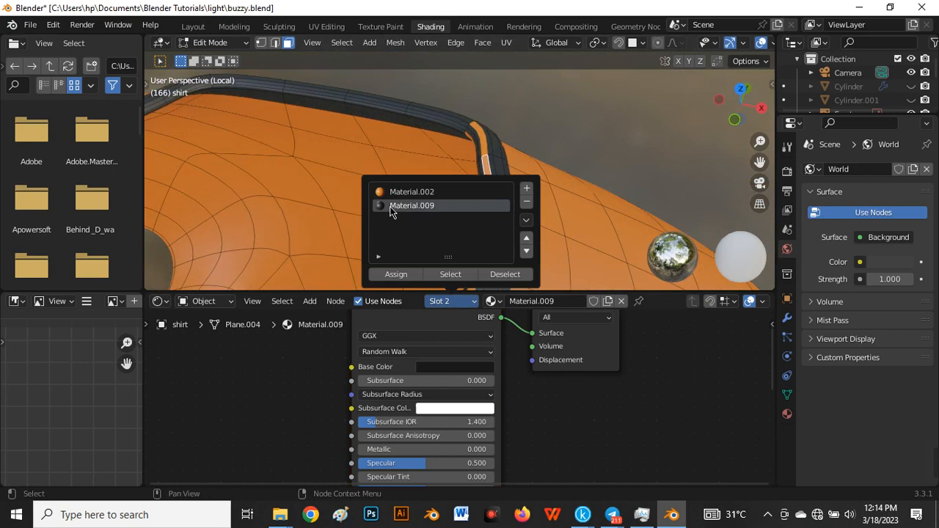
click(397, 274)
Select the orange face loop just under the inner edge of the collar rim and assign it to Material.009.
middle_drag(566, 130, 443, 242)
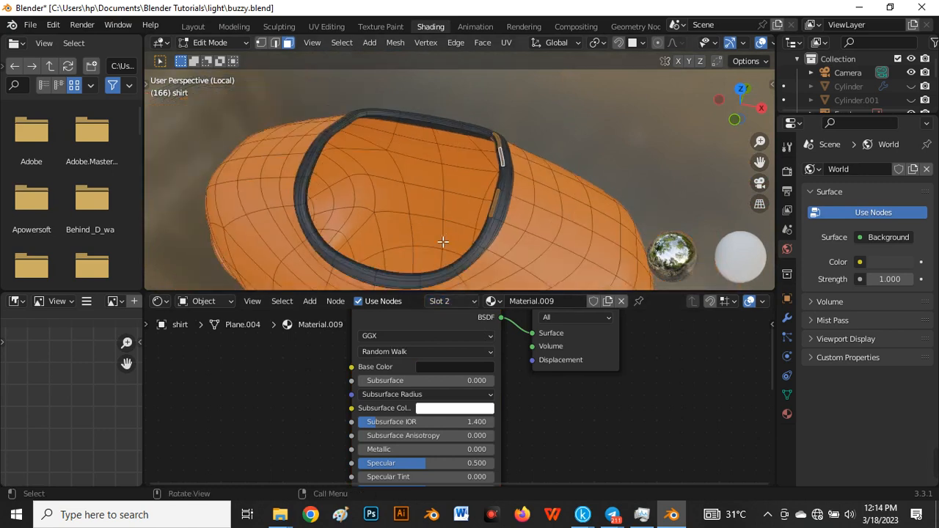
click(462, 182)
middle_drag(462, 182, 428, 197)
scroll(463, 156, up, 3)
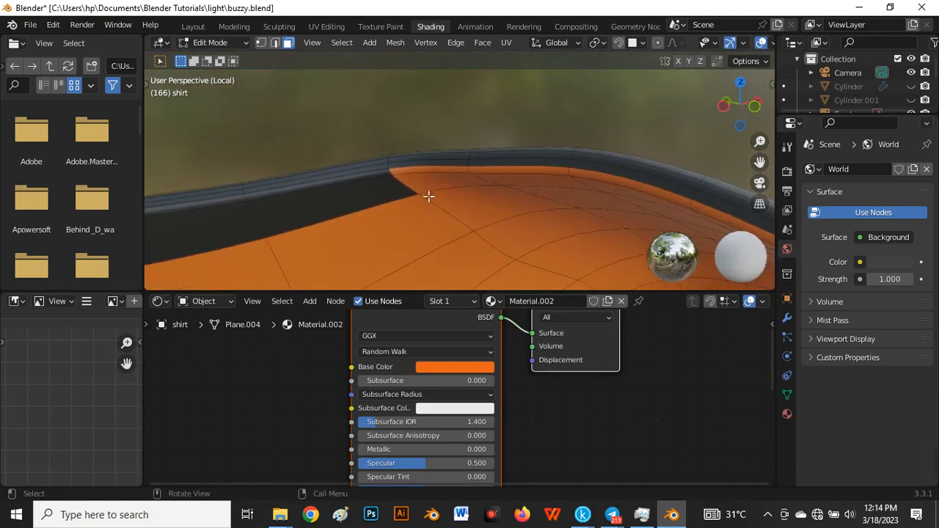
alt+click(470, 169)
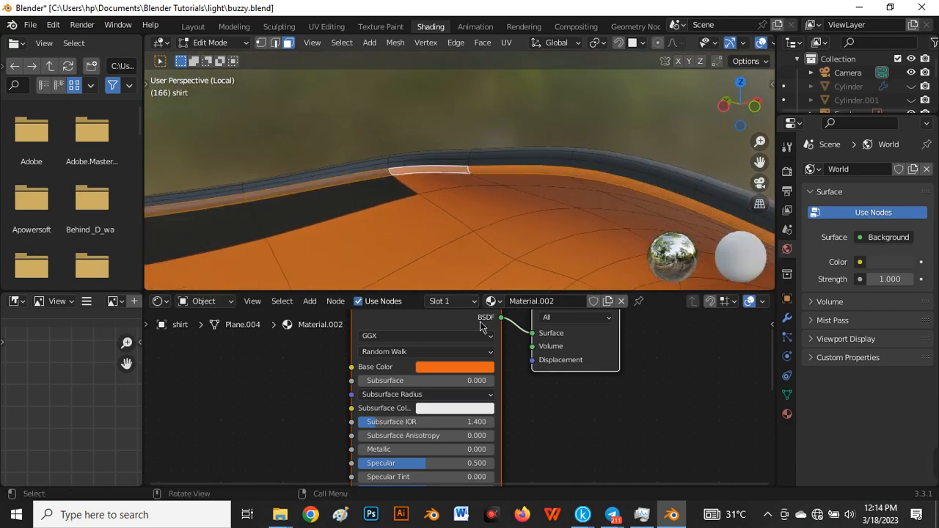
click(466, 301)
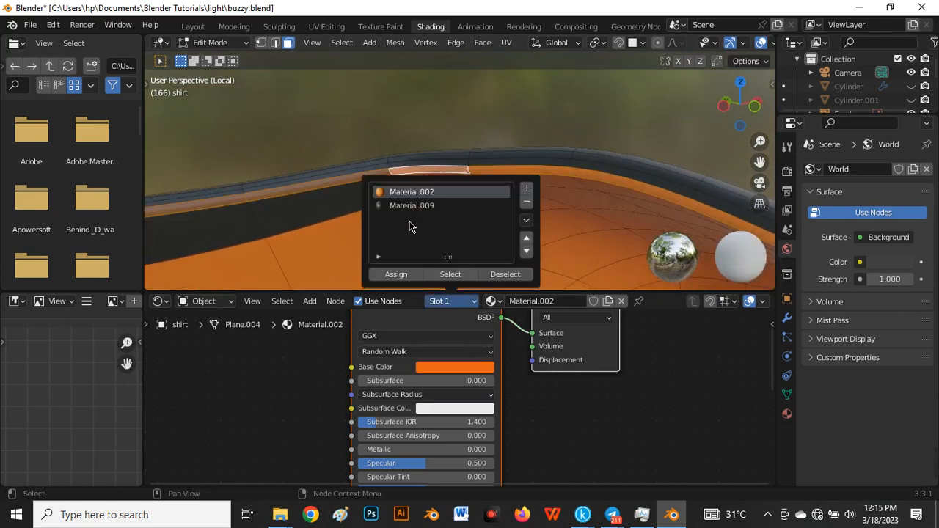
click(414, 207)
click(396, 275)
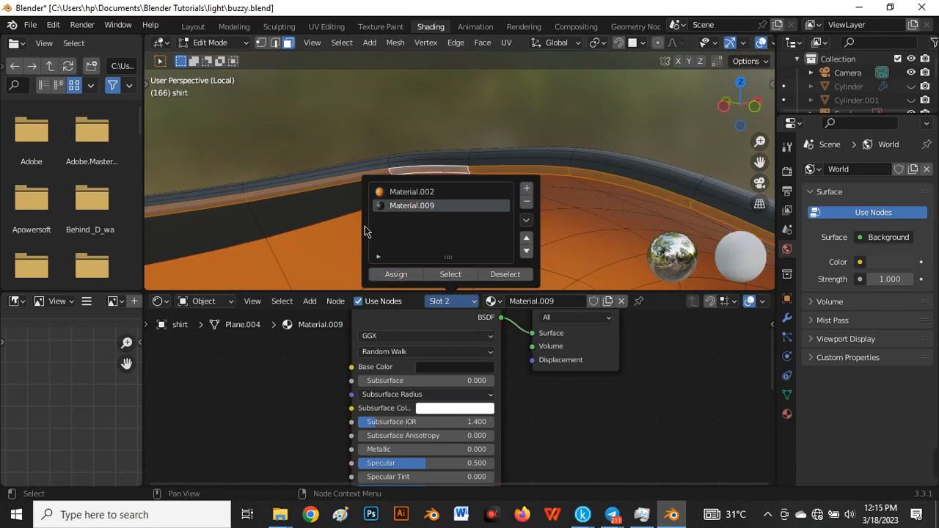
Select the dark face loop on the inside of the shirt below the collar rim and assign it to the orange Material.002.
click(327, 205)
middle_drag(284, 207, 231, 231)
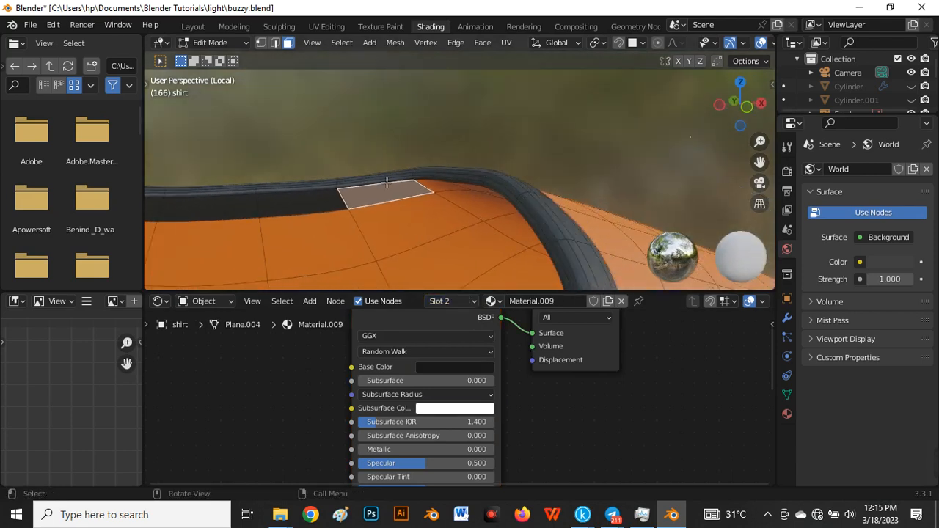
scroll(384, 185, down, 3)
middle_drag(325, 200, 373, 219)
click(347, 221)
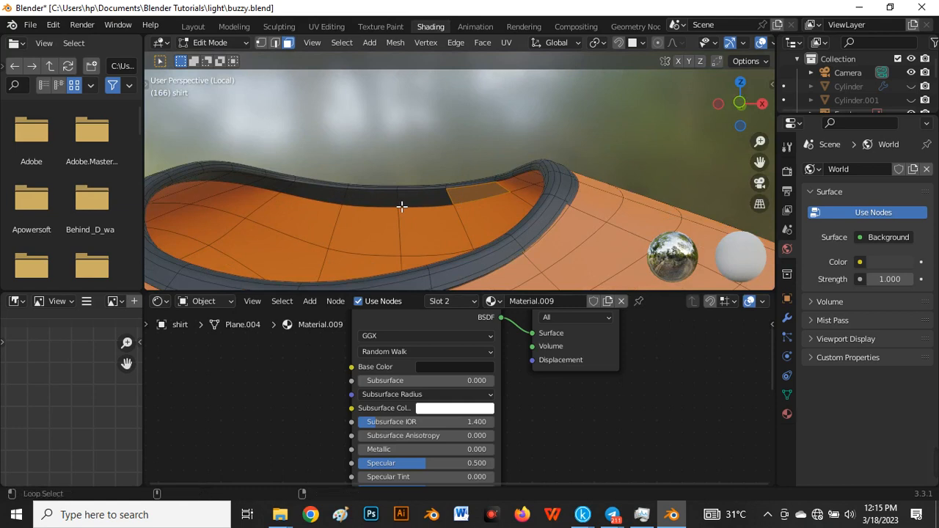
alt+shift+click(402, 207)
key(ctrl+z)
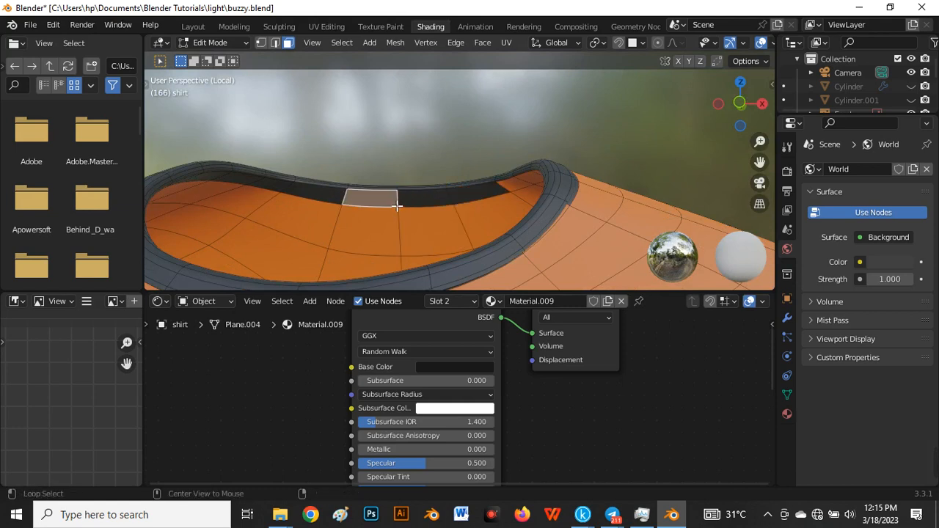
alt+click(397, 206)
scroll(398, 207, down, 4)
click(449, 301)
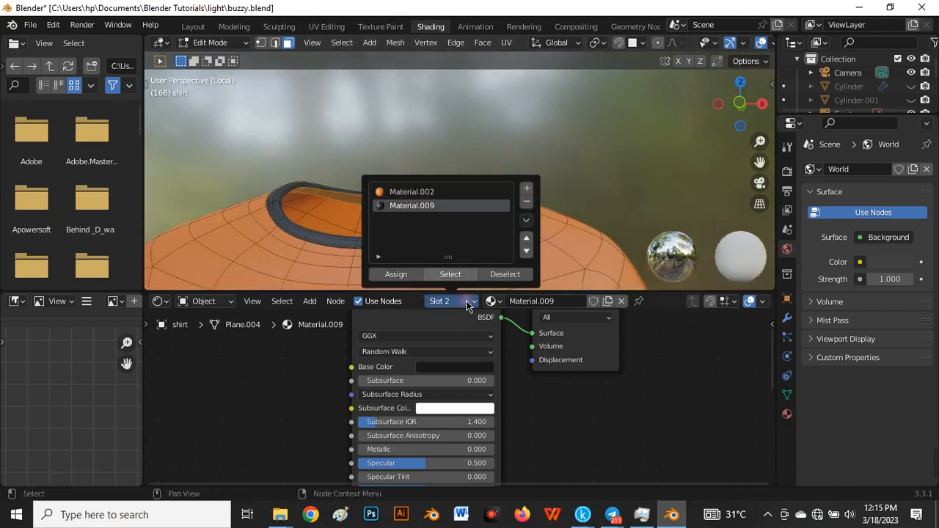
click(433, 192)
click(396, 274)
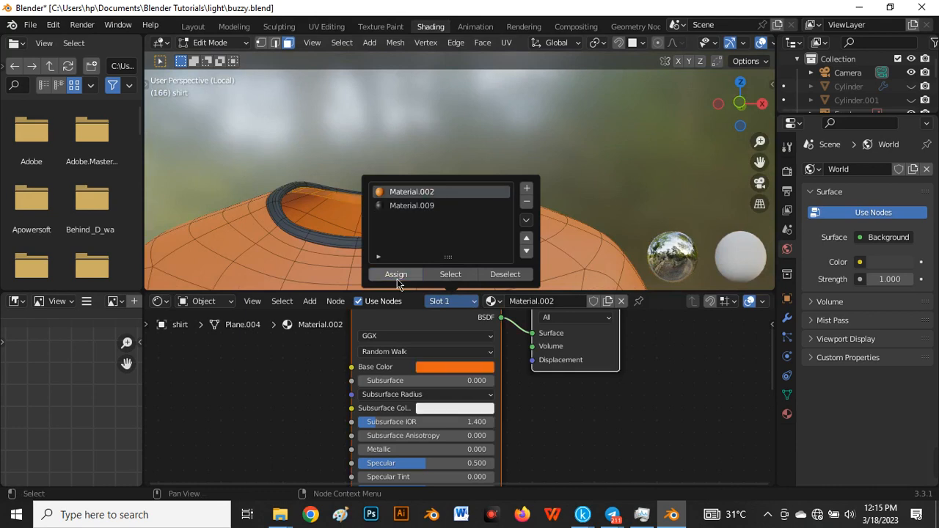
mouse_move(769, 482)
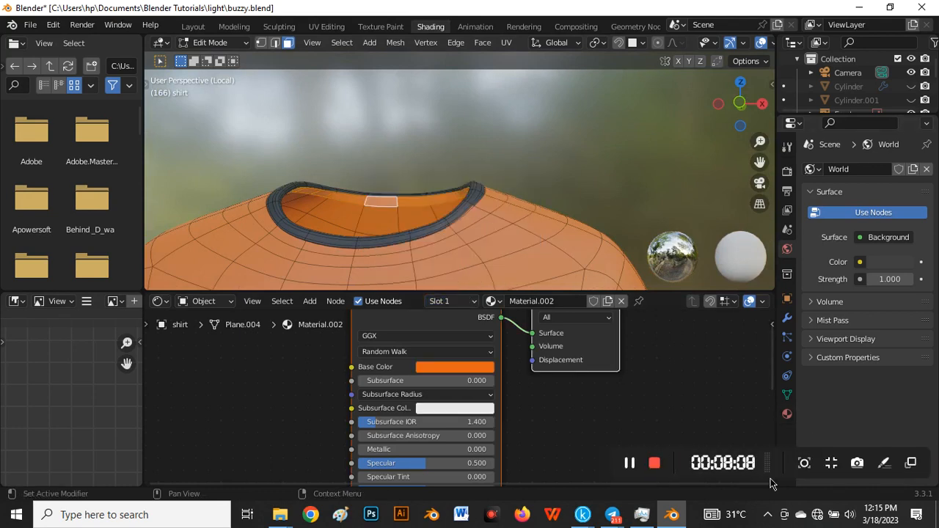
click(630, 463)
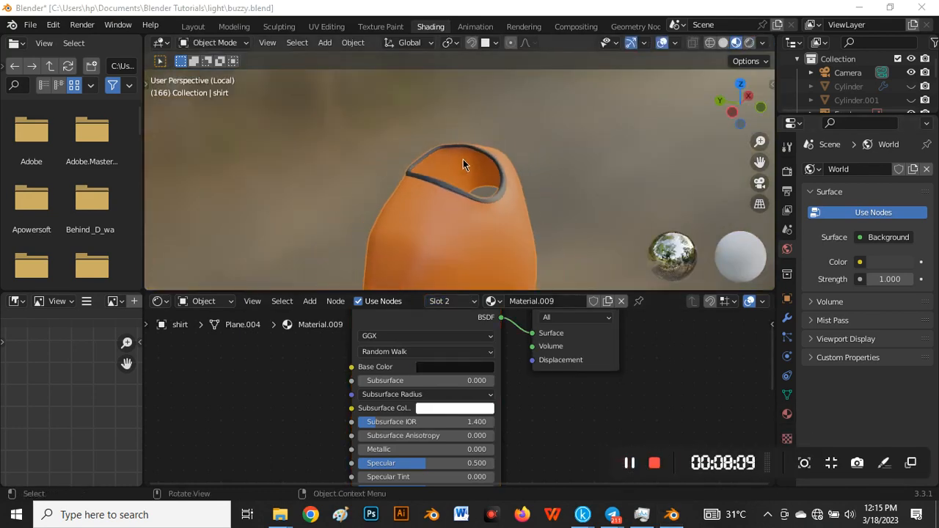
Select the face loops around the outer band, edge and inner rim of the shirt's +X sleeve cuff.
middle_drag(463, 160, 345, 173)
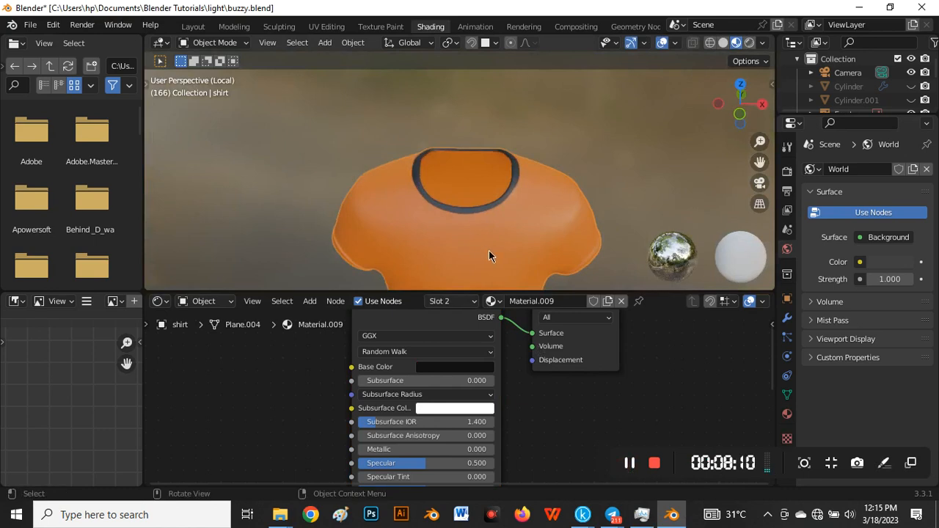
middle_drag(470, 123, 530, 220)
scroll(522, 219, up, 2)
key(Tab)
scroll(530, 220, up, 5)
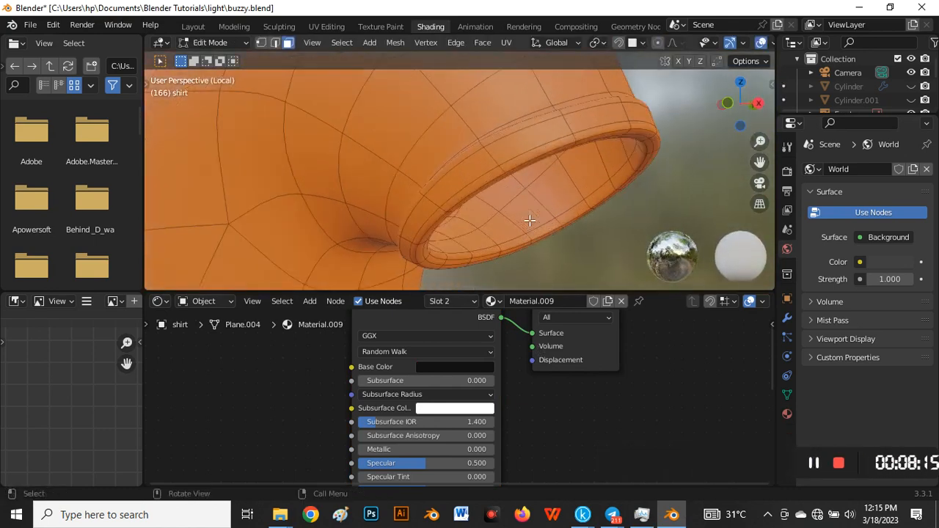
alt+click(495, 161)
alt+click(504, 168)
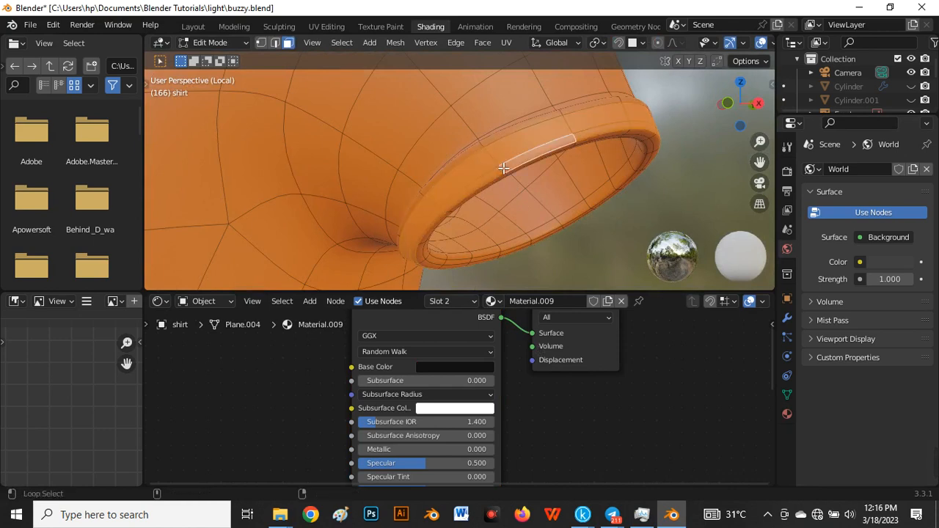
middle_drag(509, 171, 470, 160)
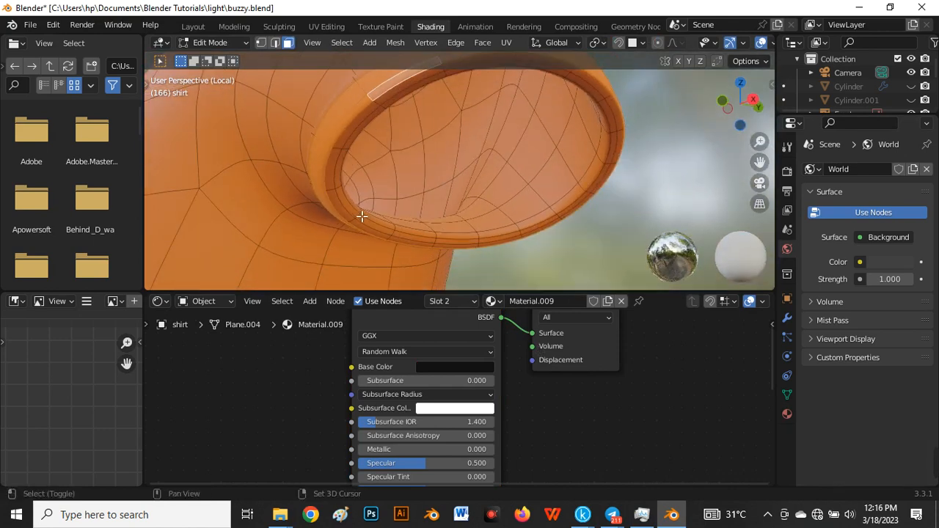
alt+click(361, 211)
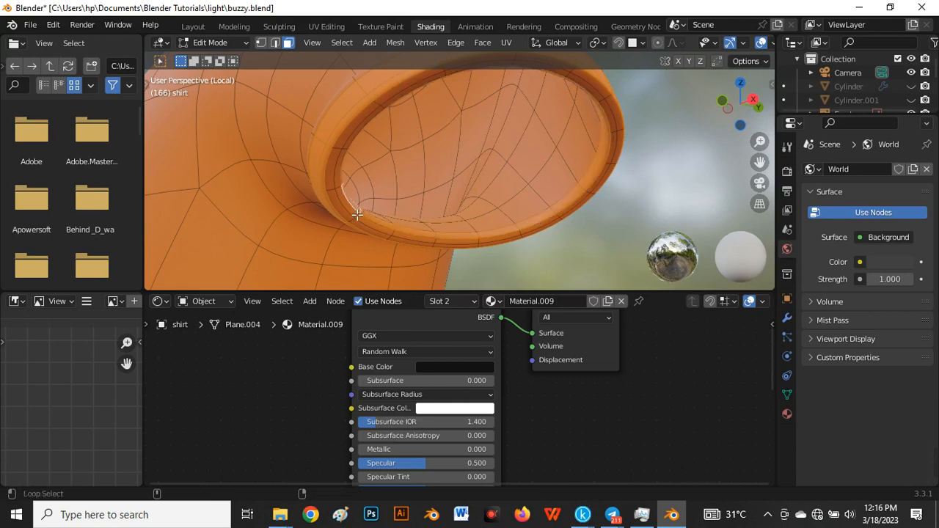
alt+click(352, 216)
alt+click(352, 218)
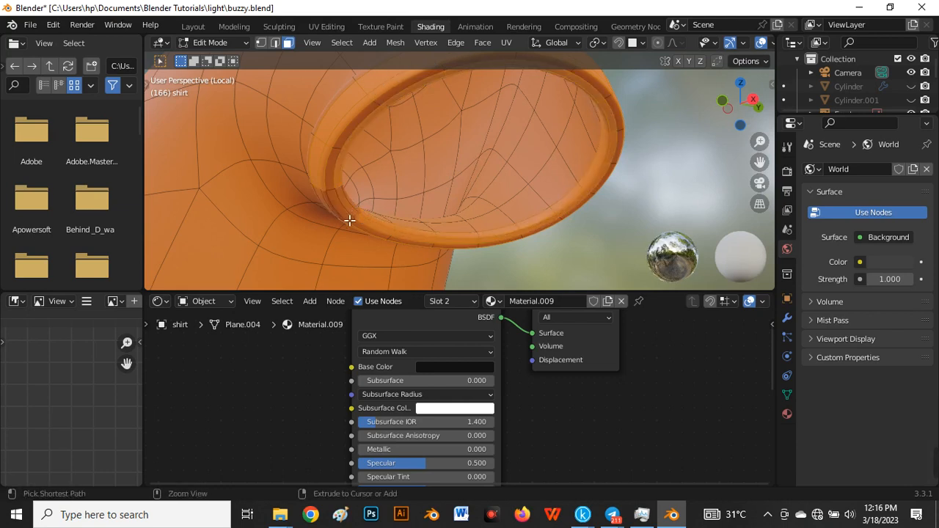
key(ctrl+z)
alt+shift+click(355, 222)
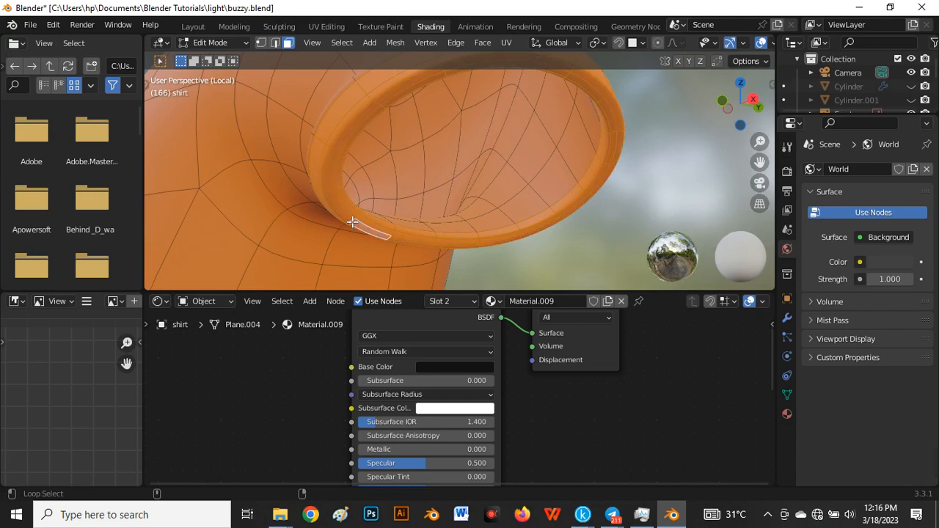
Add the narrow seam loop where the +X cuff meets the sleeve to the selection and assign the cuff faces to Material.009.
scroll(358, 176, down, 5)
middle_drag(362, 175, 509, 230)
scroll(440, 180, up, 3)
scroll(517, 231, up, 5)
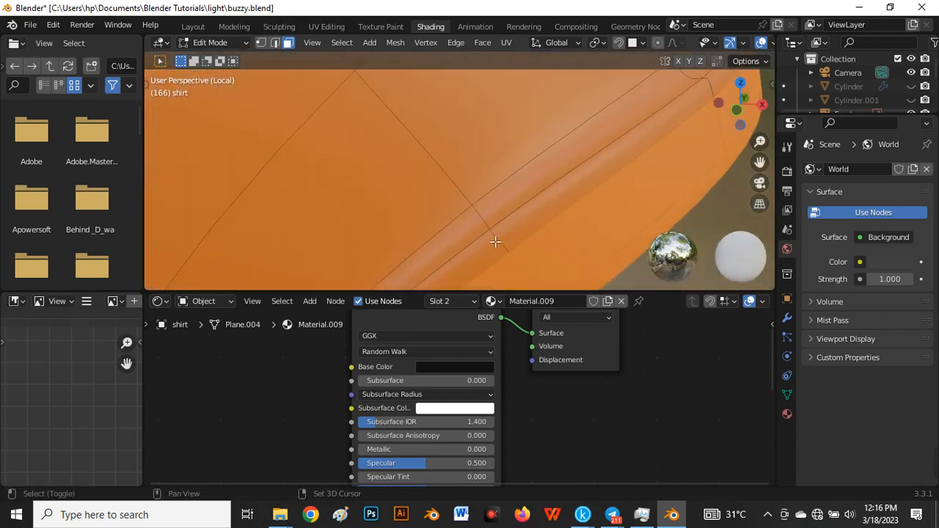
alt+click(495, 243)
scroll(484, 223, down, 2)
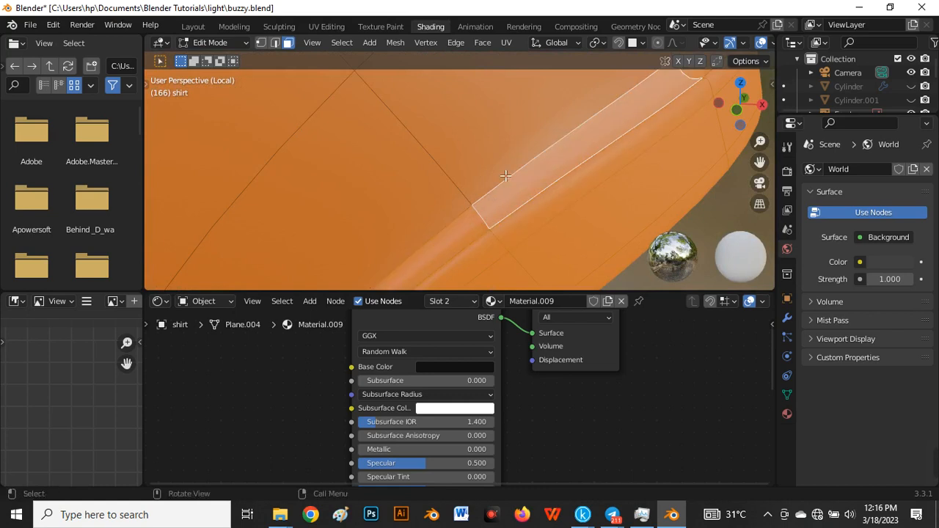
scroll(483, 223, down, 4)
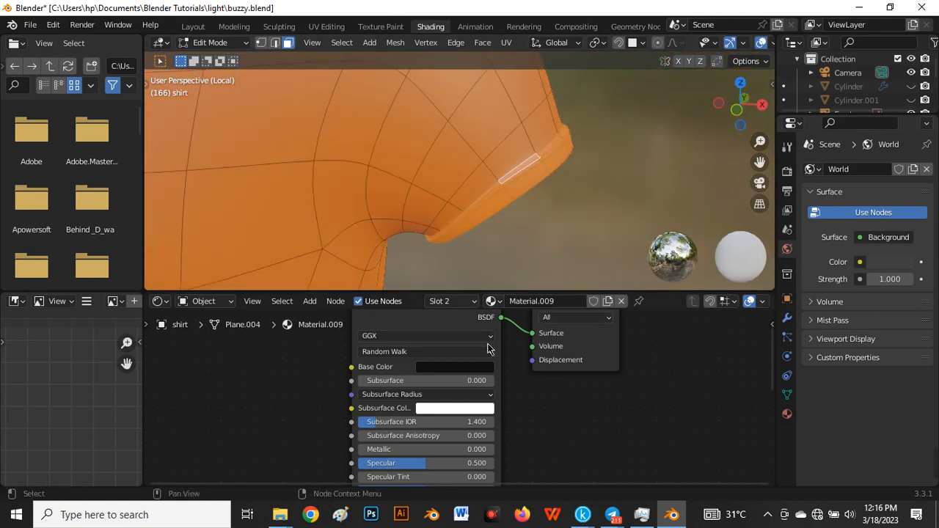
click(473, 302)
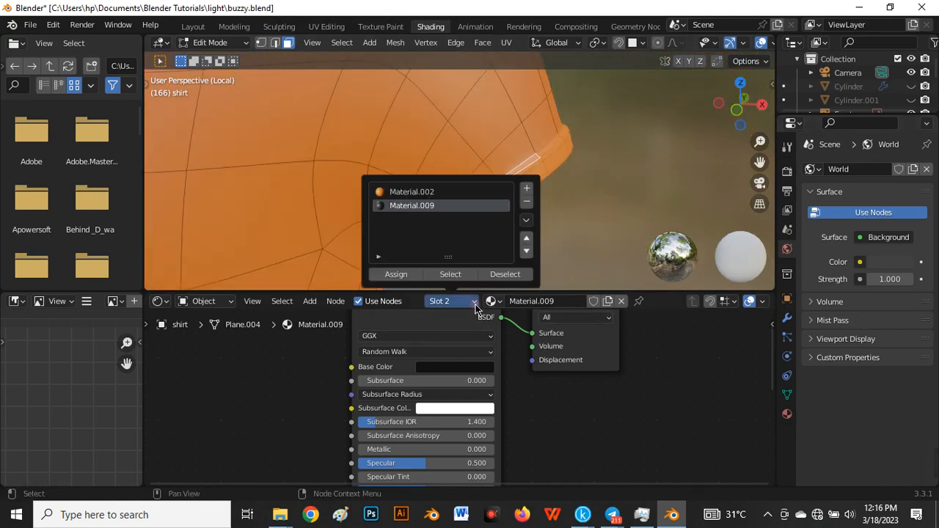
click(397, 275)
click(620, 183)
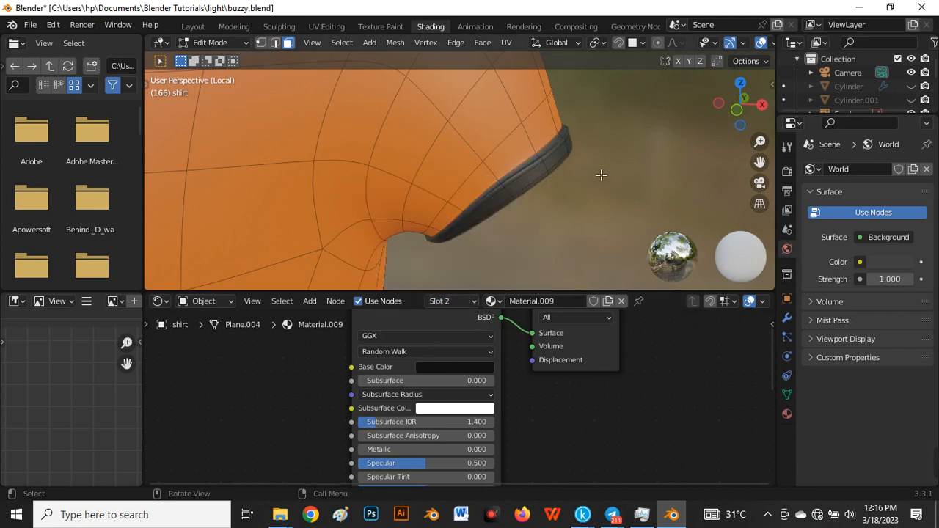
Select the narrow seam loops and outer band face loops of the opposite sleeve's cuff.
scroll(609, 182, down, 5)
scroll(227, 162, down, 2)
shift+middle_drag(224, 162, 507, 170)
scroll(612, 156, up, 2)
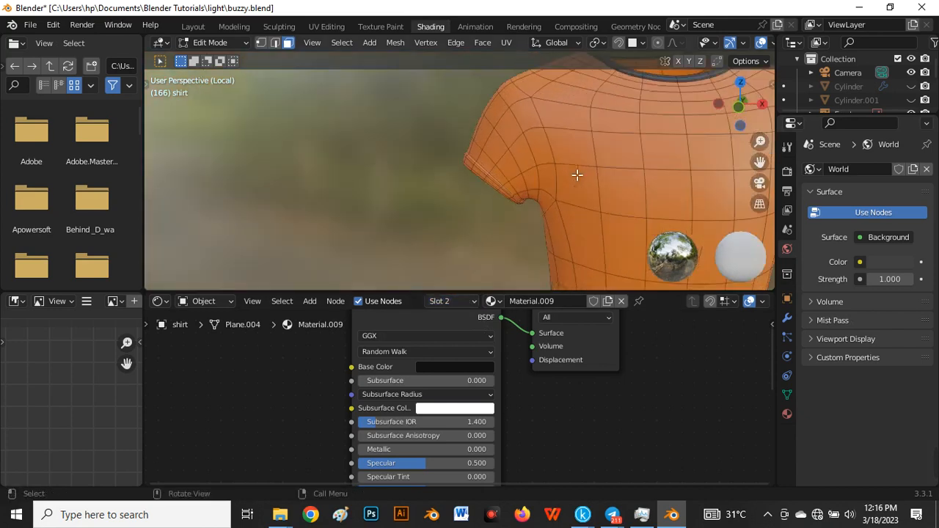
scroll(427, 176, up, 2)
scroll(426, 217, up, 2)
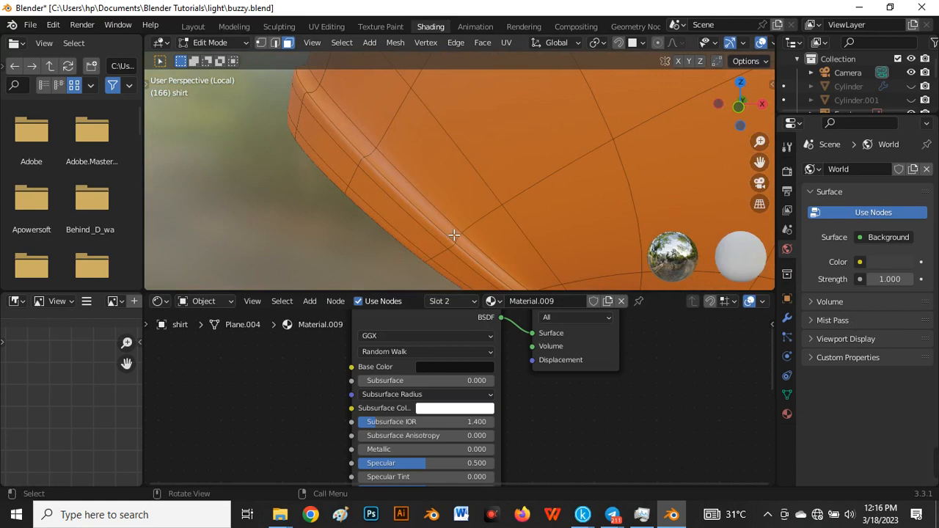
click(455, 235)
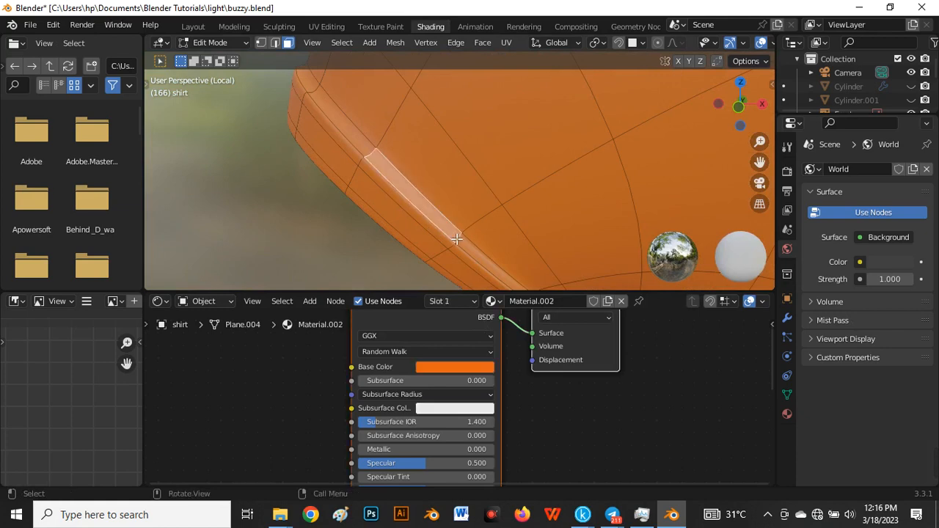
click(446, 243)
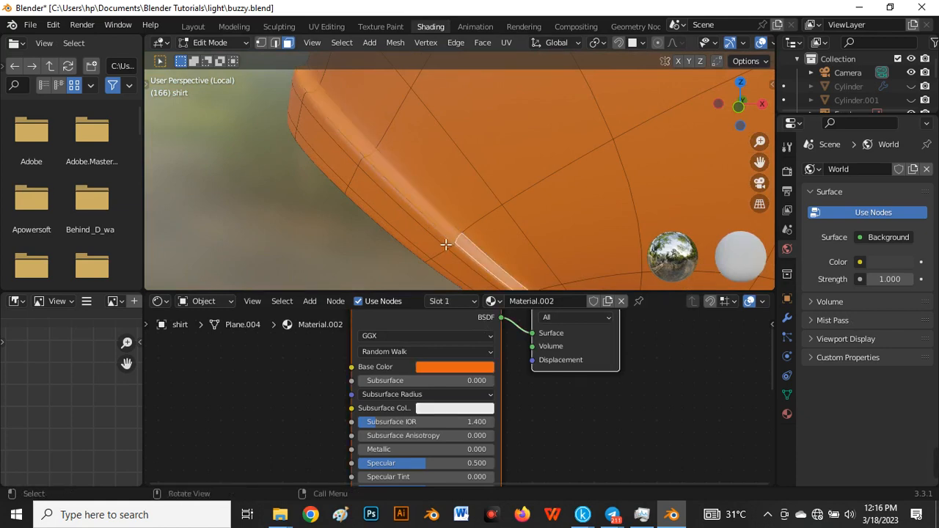
click(449, 251)
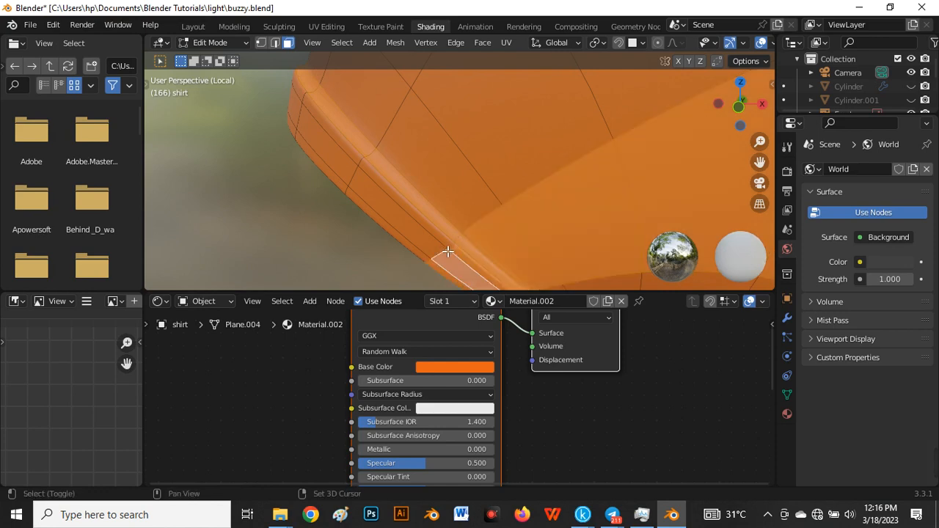
alt+click(448, 249)
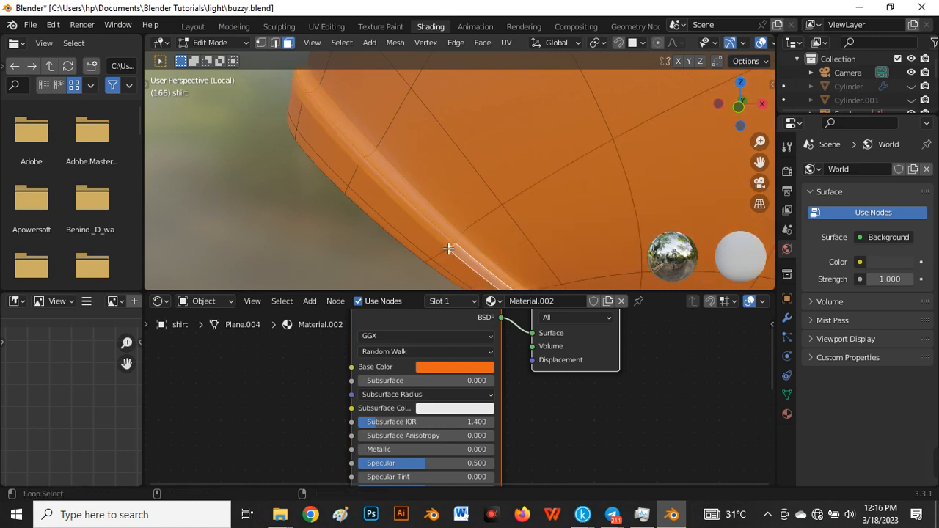
Add the edge and inner rim loops of the second cuff, assign the selection to Material.009, and return to Object Mode.
middle_drag(440, 255, 482, 129)
alt+click(458, 94)
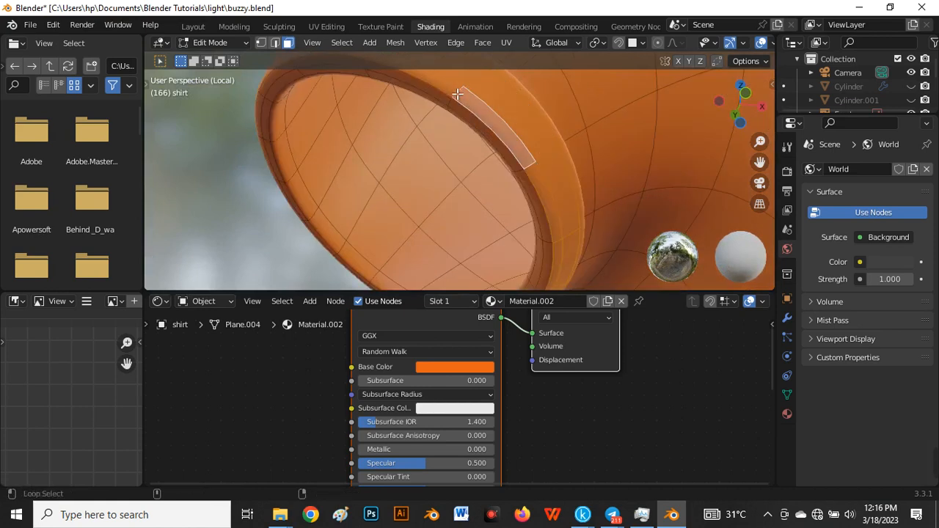
alt+click(448, 114)
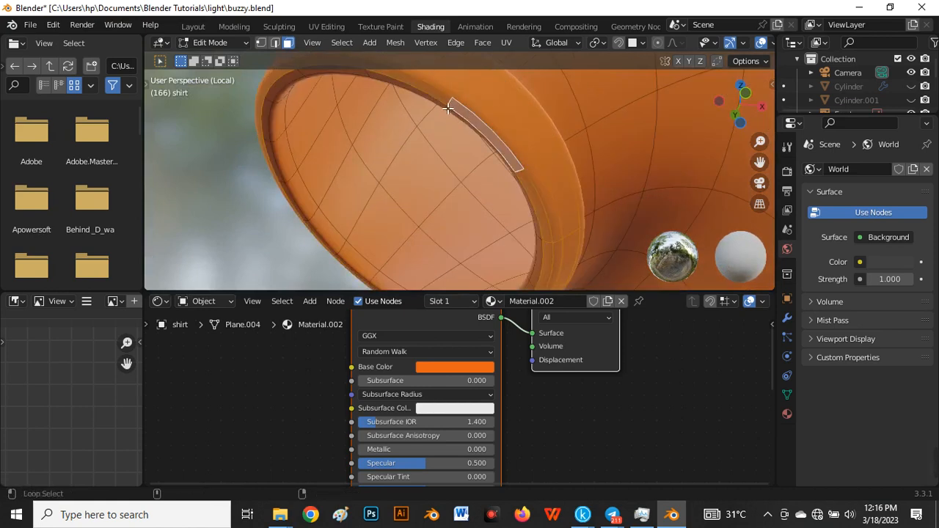
alt+click(448, 108)
click(458, 303)
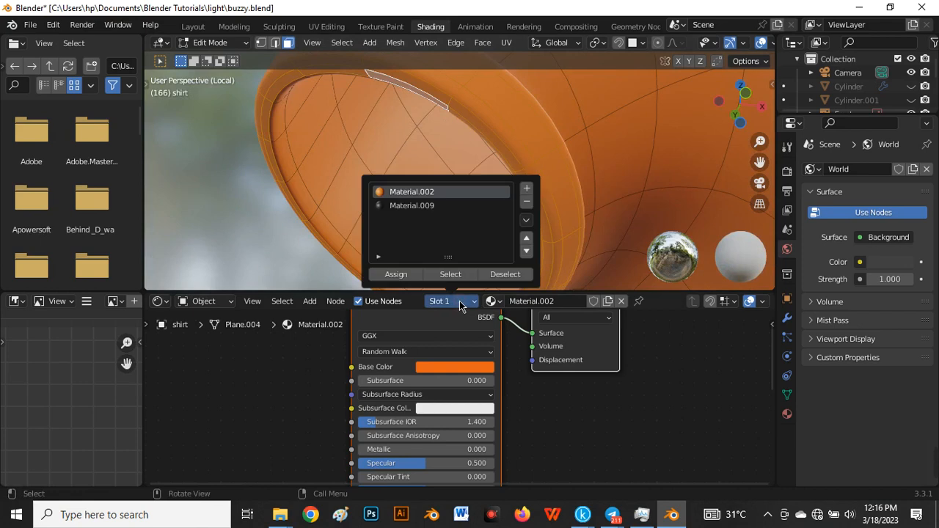
click(430, 206)
click(382, 278)
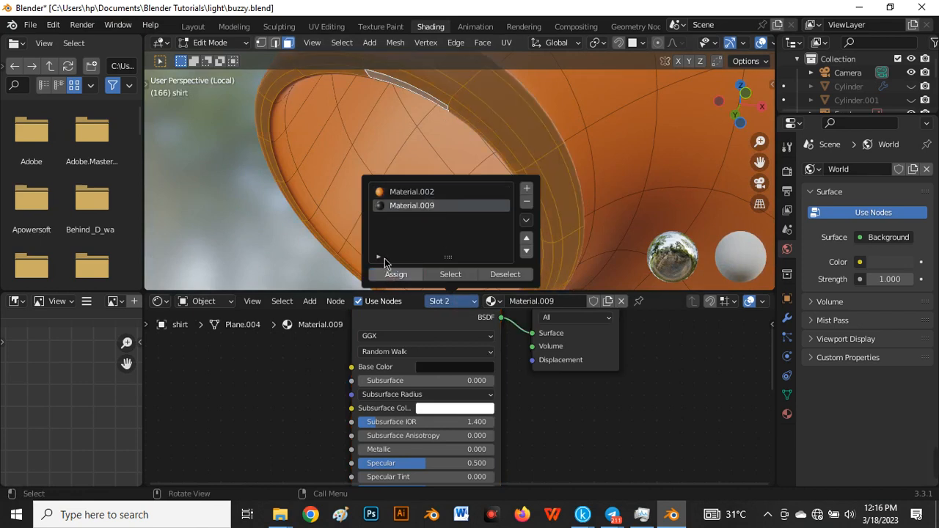
middle_drag(385, 259, 306, 209)
key(Tab)
scroll(306, 193, down, 5)
scroll(375, 186, down, 2)
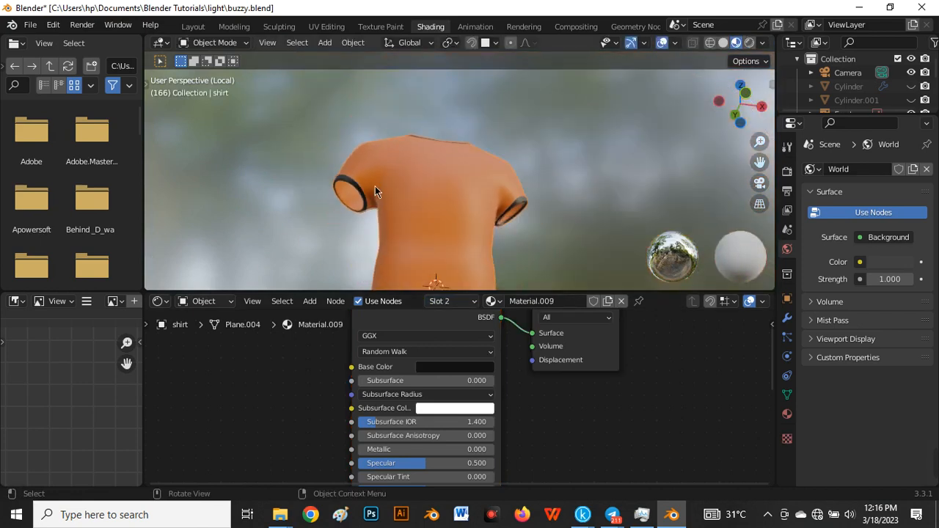
Set the Base Color of the collar and cuff material, Material.009, to white.
key(grave)
click(321, 142)
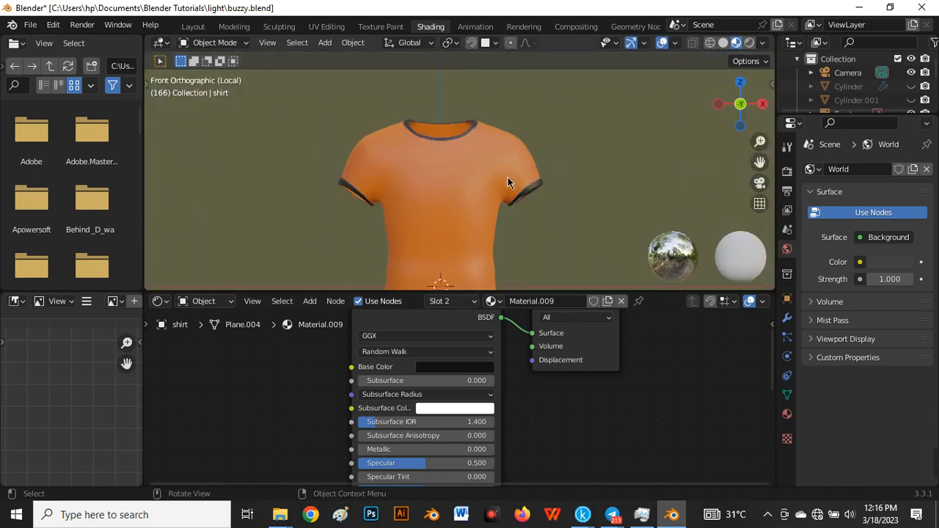
scroll(419, 205, up, 3)
middle_drag(294, 215, 409, 377)
click(435, 366)
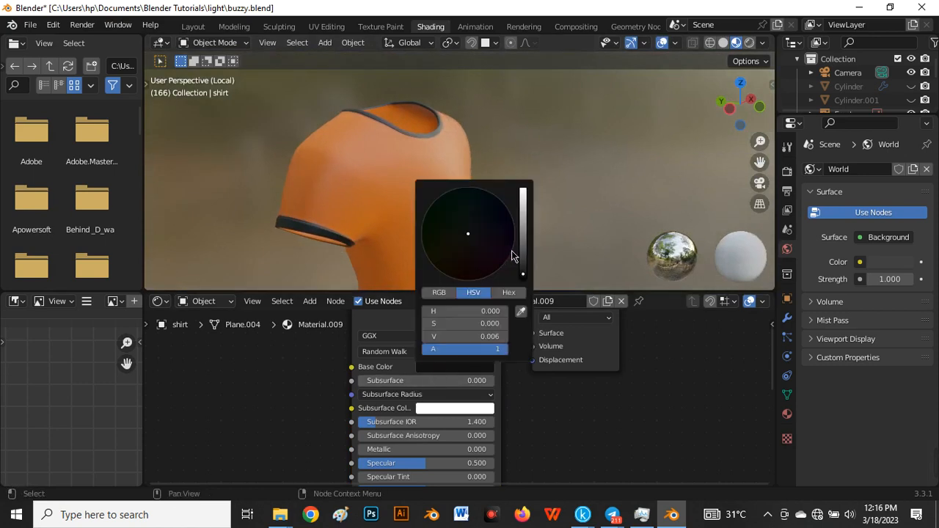
drag(523, 240, 522, 189)
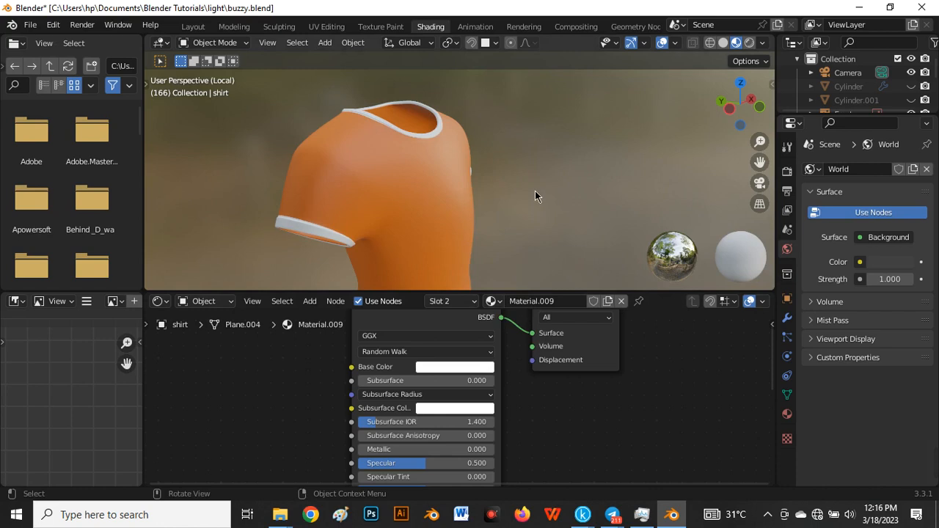
Exit local view to bring back the full character and check the shirt's trim on the body.
scroll(535, 190, down, 5)
middle_drag(535, 191, 439, 207)
scroll(437, 210, up, 6)
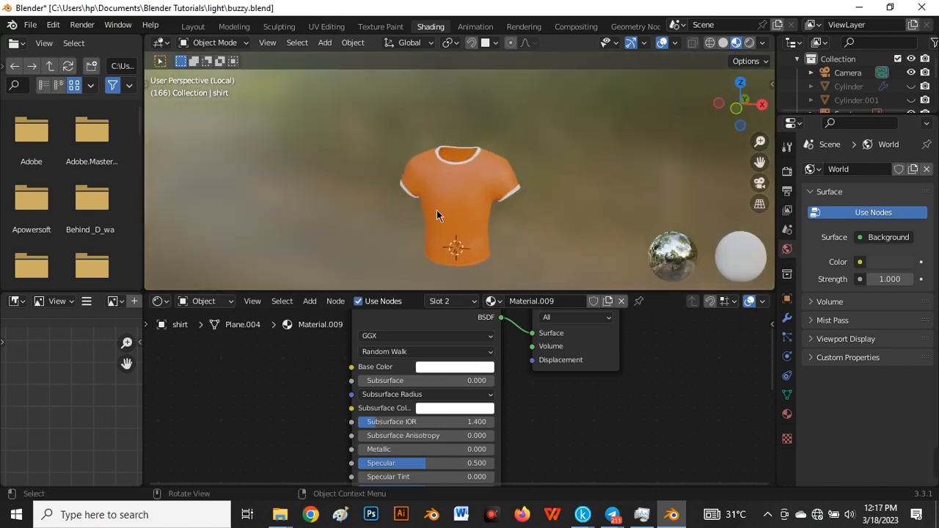
scroll(437, 210, up, 2)
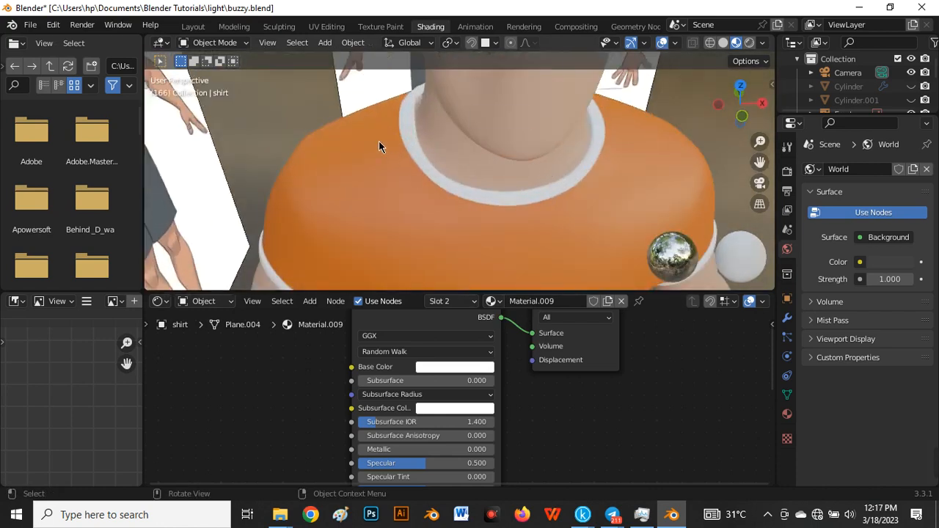
Select a face on the shirt's body and change its Material.002 Base Color to a dark red, finishing in Object Mode.
key(grave)
click(358, 123)
scroll(406, 130, down, 6)
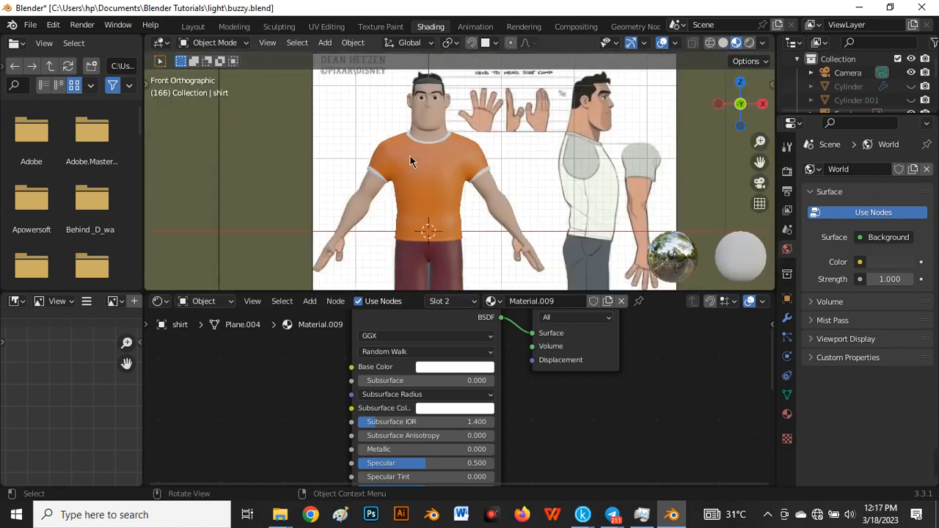
scroll(424, 188, up, 3)
key(Tab)
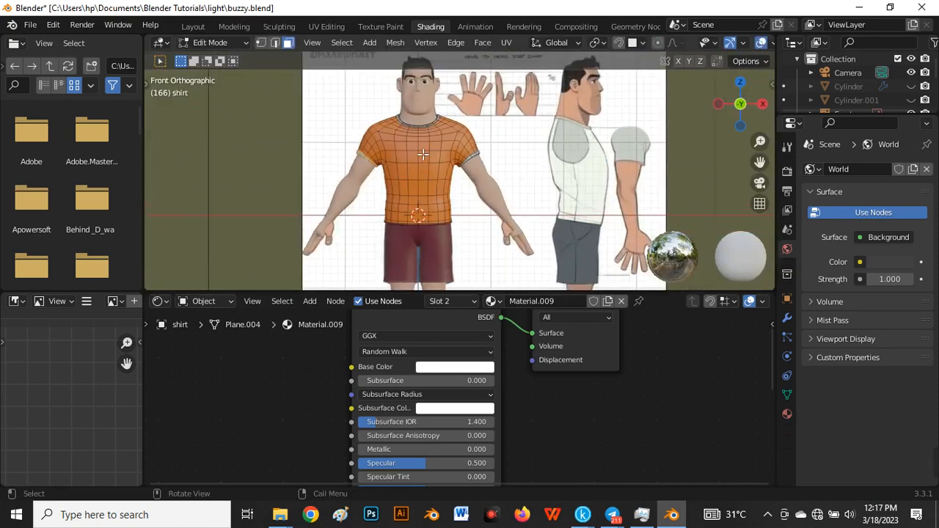
click(424, 152)
scroll(424, 151, up, 2)
click(454, 366)
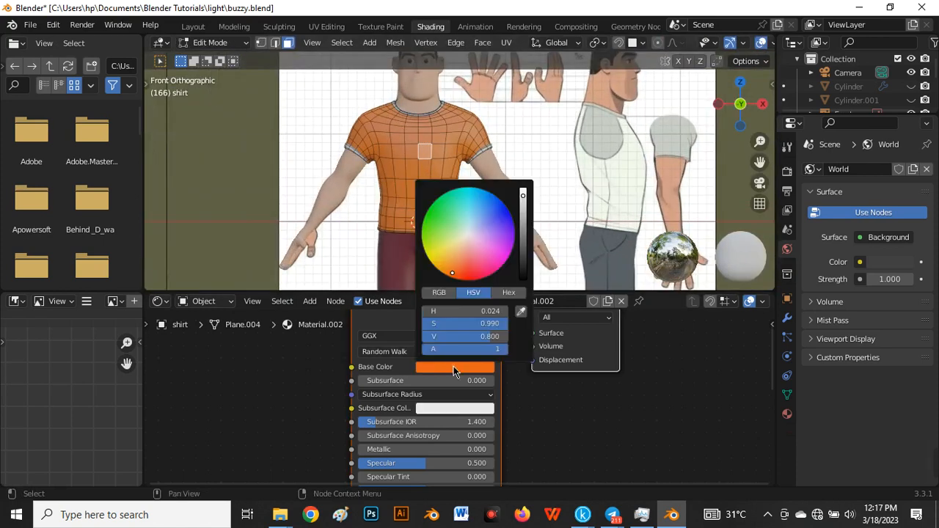
click(491, 254)
drag(491, 254, 466, 272)
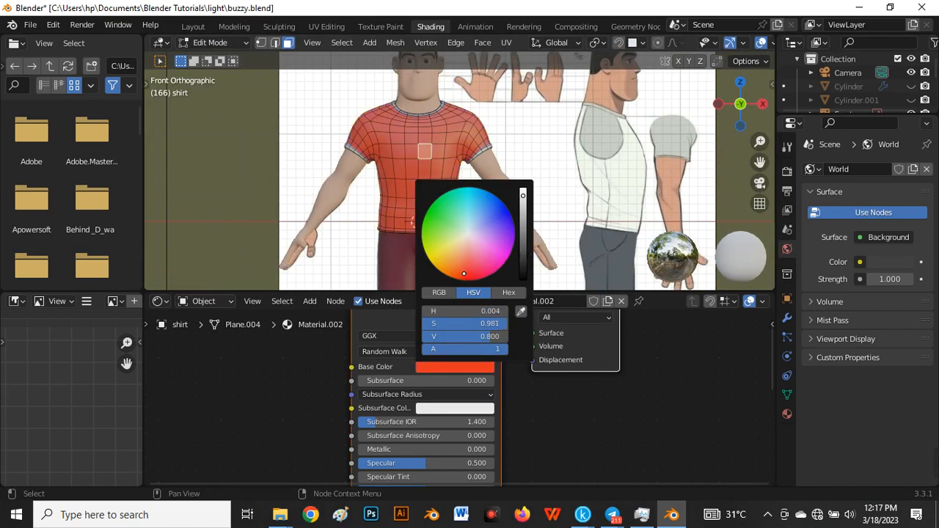
drag(524, 251, 524, 221)
key(Tab)
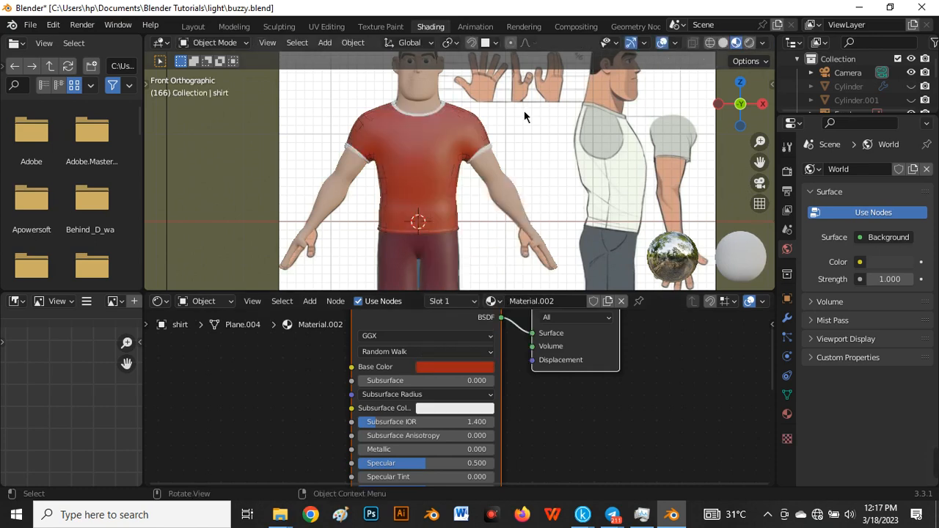
Sample the reference drawing's blue-grey shorts as the Base Color of the character's shorts and darken it to near black.
scroll(426, 129, down, 2)
click(417, 220)
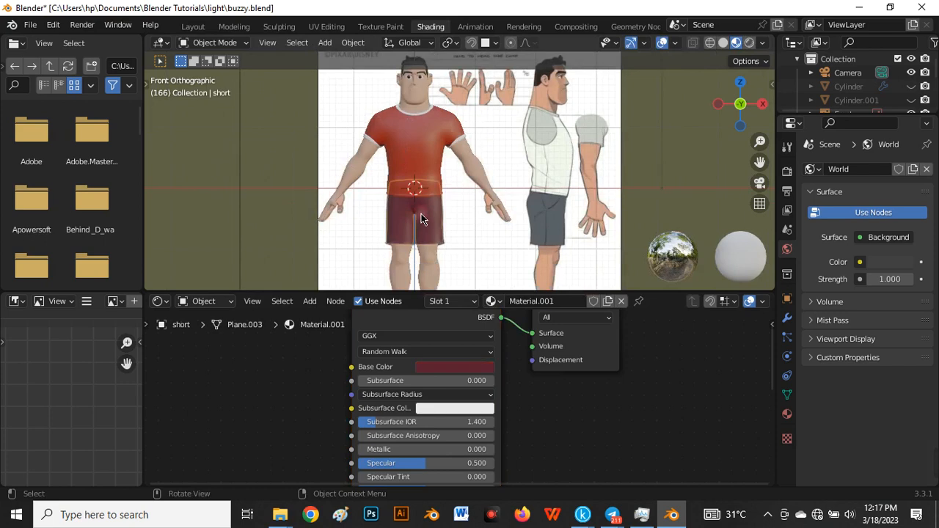
click(465, 371)
click(522, 312)
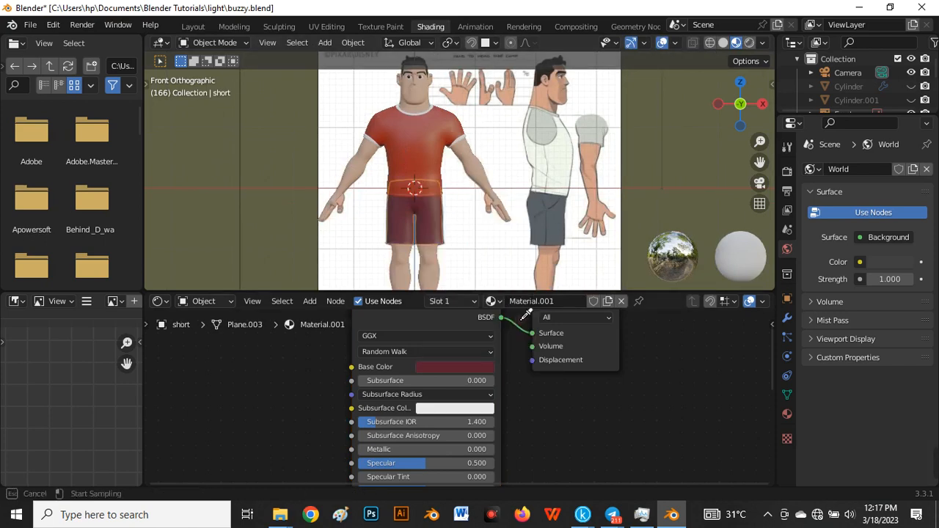
click(546, 223)
click(472, 371)
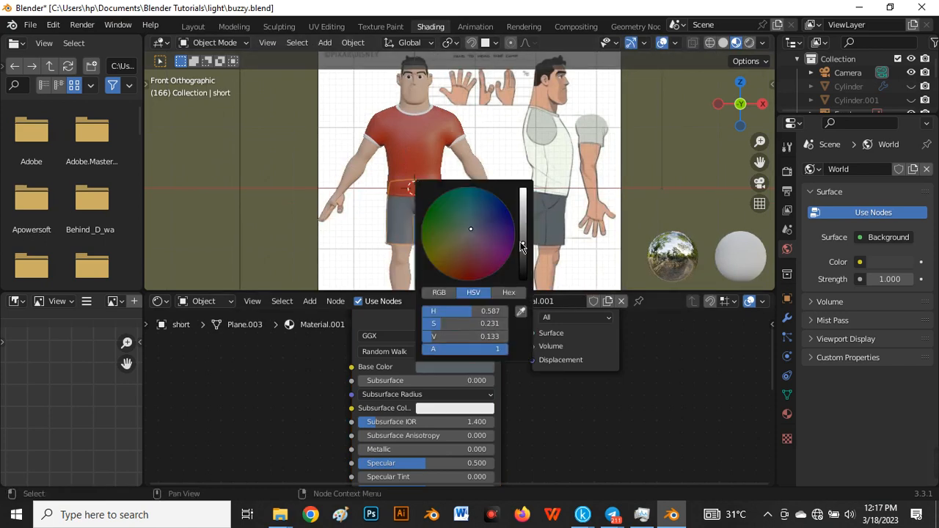
drag(523, 245, 524, 257)
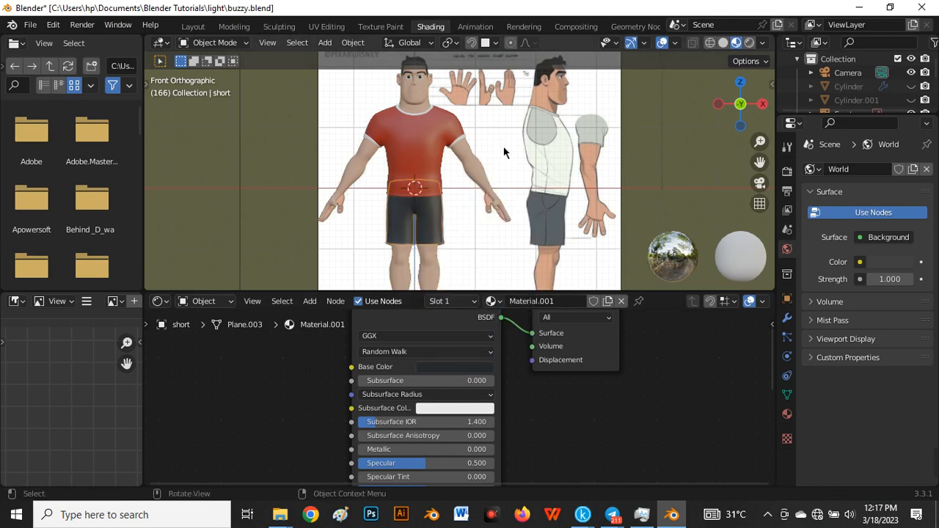
Put the shirt in Edit Mode and select a face on the sleeve cuff to make Material.009 active.
scroll(422, 236, up, 5)
scroll(526, 182, down, 3)
middle_drag(536, 191, 587, 169)
scroll(465, 249, down, 3)
middle_drag(465, 249, 525, 234)
scroll(510, 171, up, 4)
key(Tab)
scroll(503, 190, up, 2)
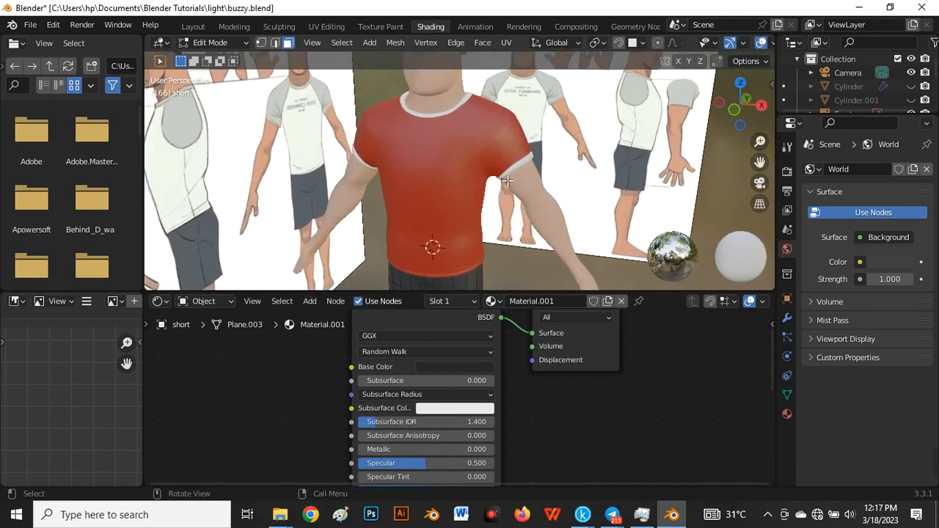
key(Tab)
click(515, 160)
key(Tab)
scroll(517, 167, down, 4)
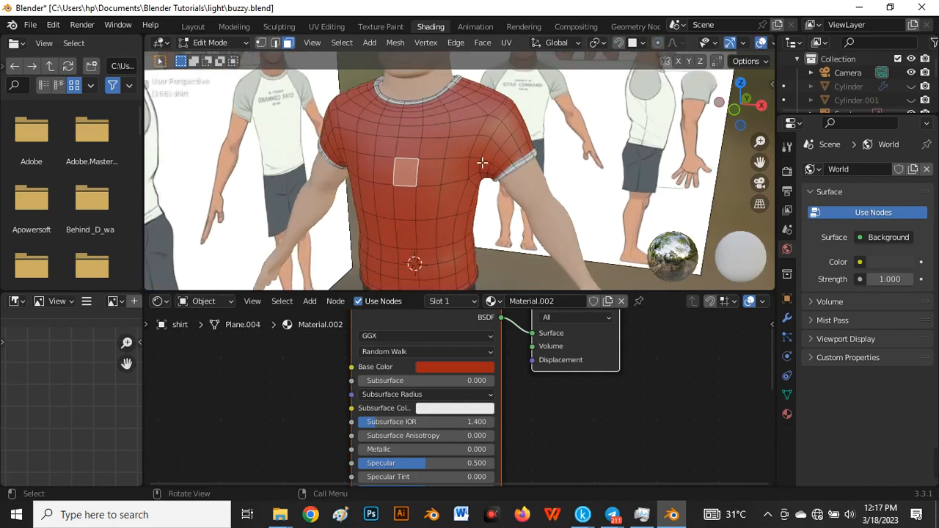
scroll(490, 143, up, 4)
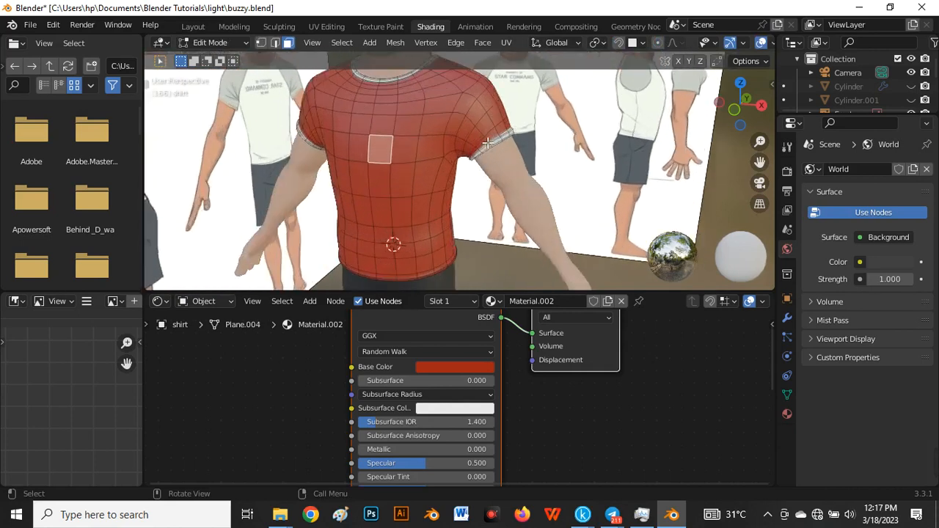
click(490, 142)
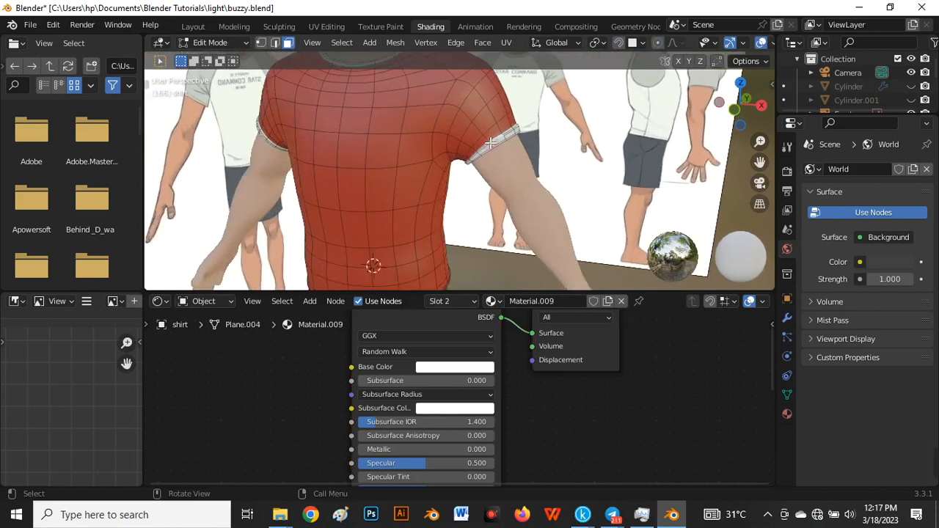
Sample the reference's blue-grey shorts as the trim's Base Color, darken it to a Value of 0.052, and return to Object Mode.
click(426, 368)
click(528, 308)
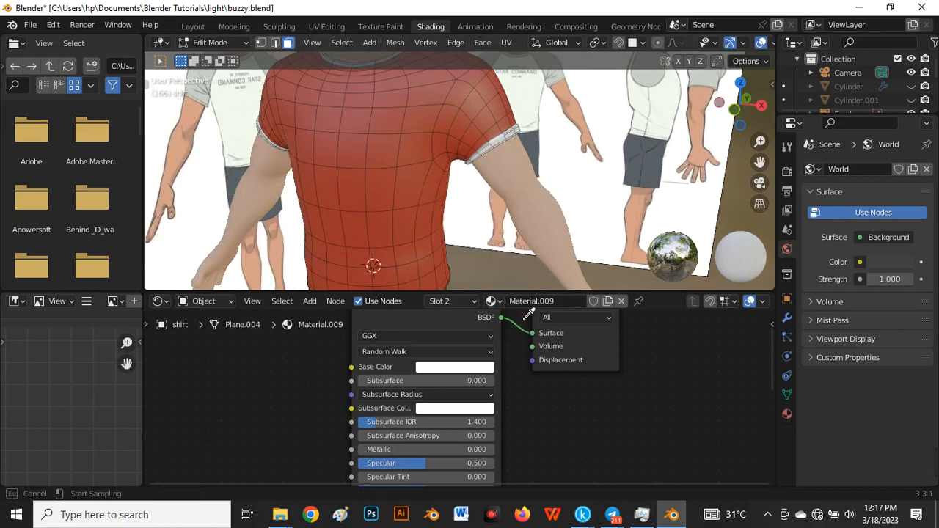
click(642, 172)
click(449, 373)
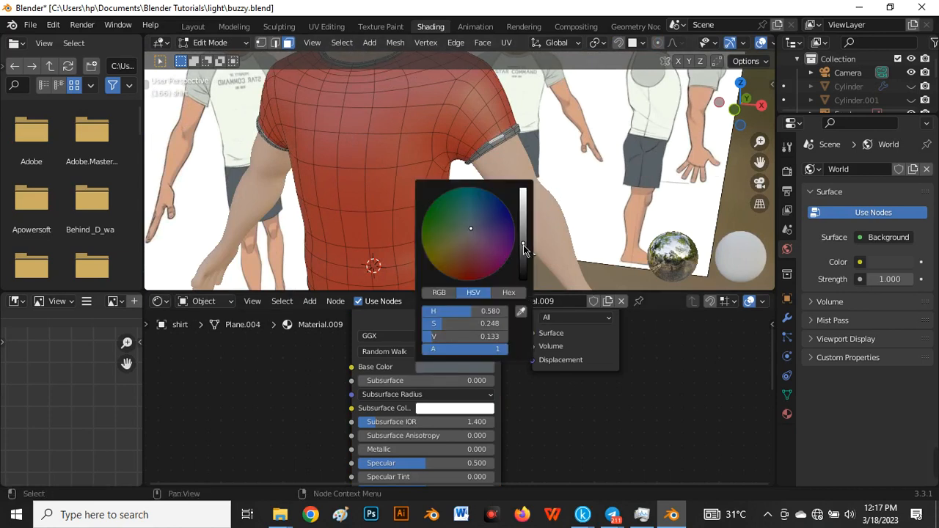
drag(524, 249, 523, 257)
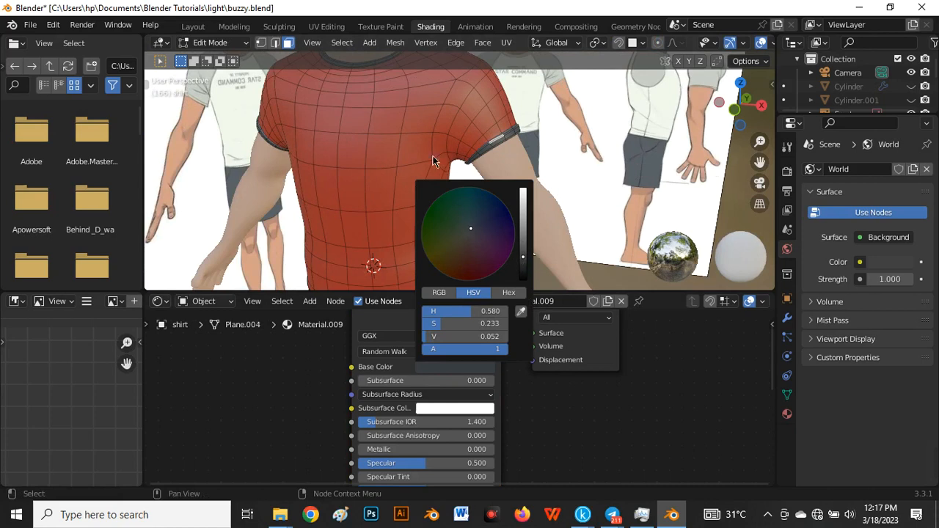
scroll(427, 138, down, 1)
scroll(396, 146, down, 4)
key(Tab)
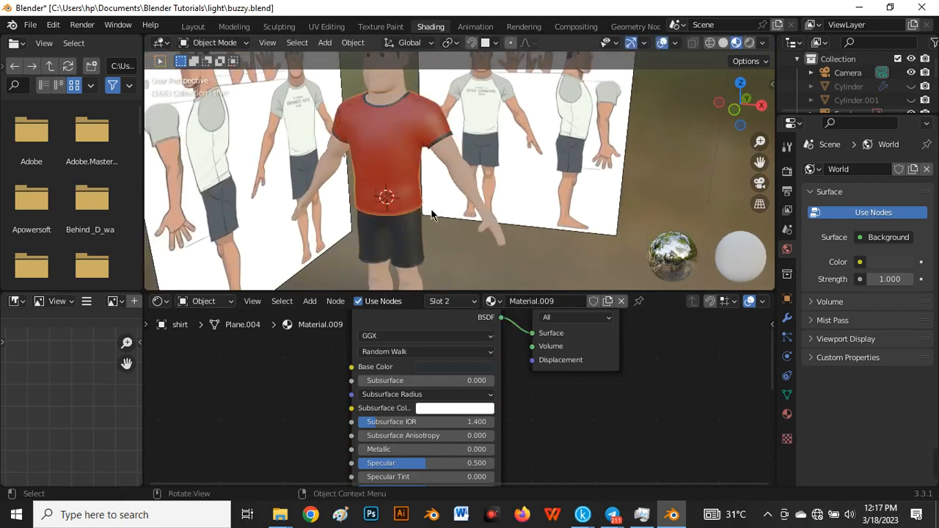
Examine the recolored shirt, trim, shorts and head against the reference drawings from several angles.
scroll(457, 242, down, 4)
middle_drag(459, 213, 373, 237)
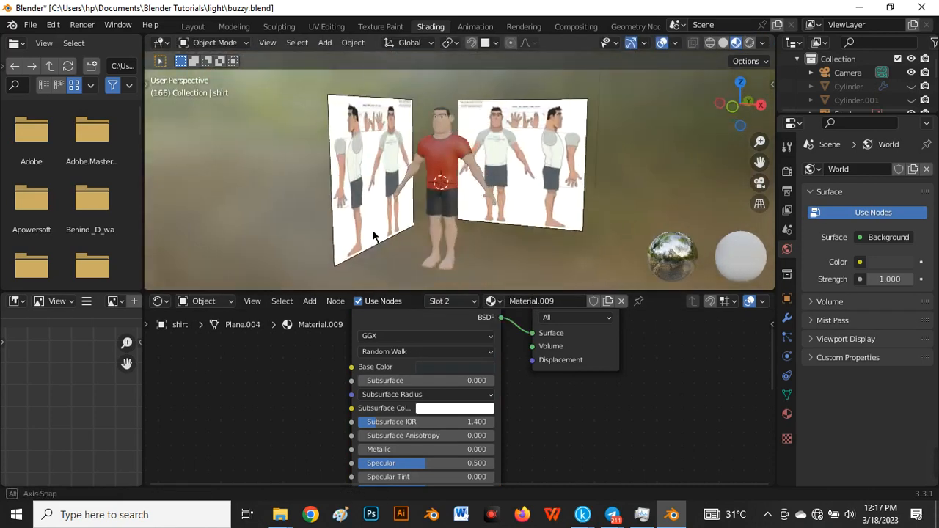
scroll(461, 152, up, 5)
middle_drag(461, 152, 486, 130)
scroll(434, 248, up, 3)
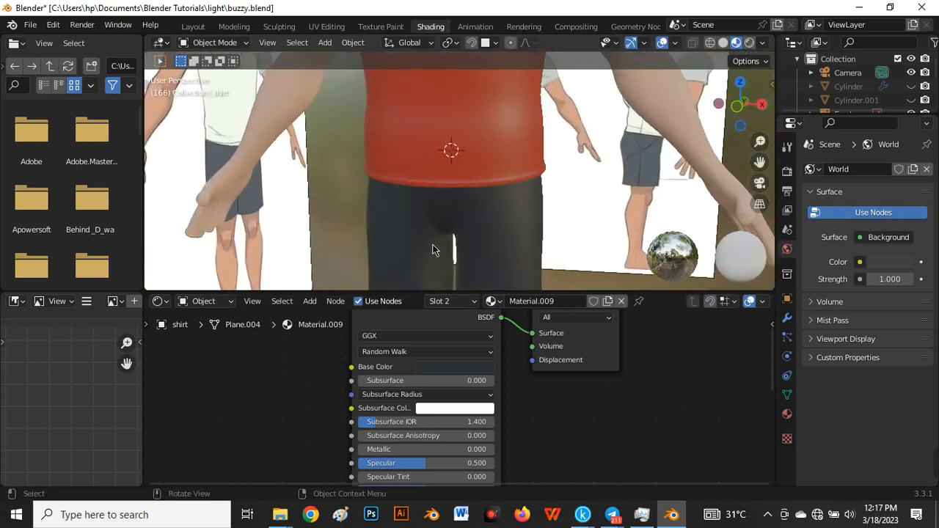
key(Tab)
scroll(434, 207, down, 3)
key(Tab)
scroll(456, 193, down, 5)
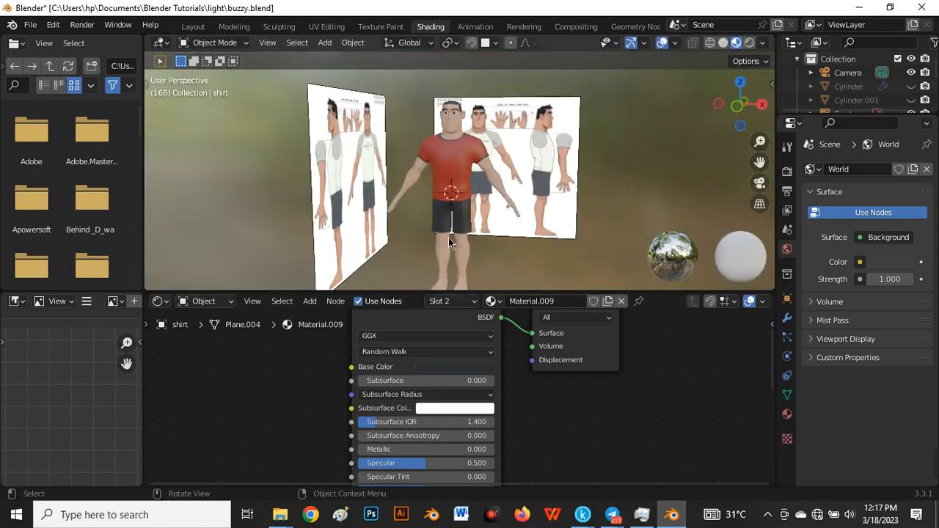
middle_drag(460, 228, 434, 234)
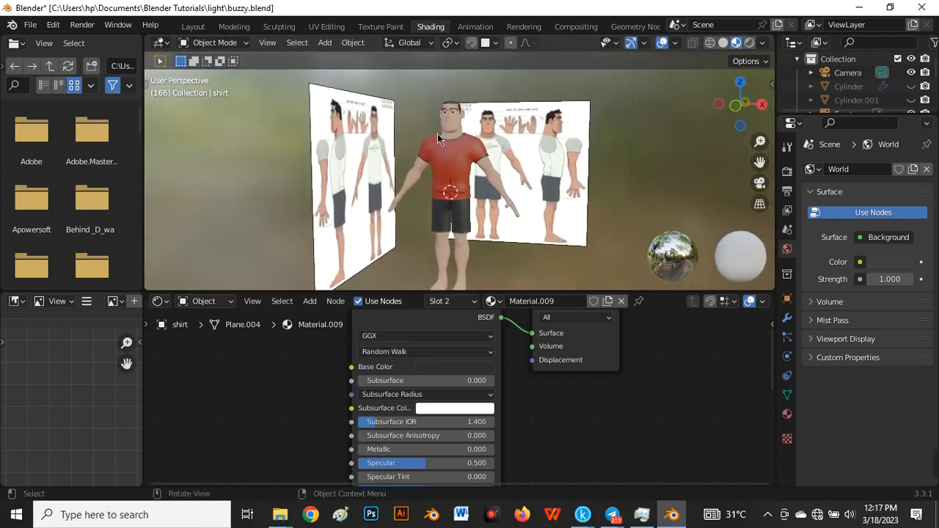
scroll(437, 128, up, 3)
scroll(455, 118, up, 2)
scroll(471, 184, up, 2)
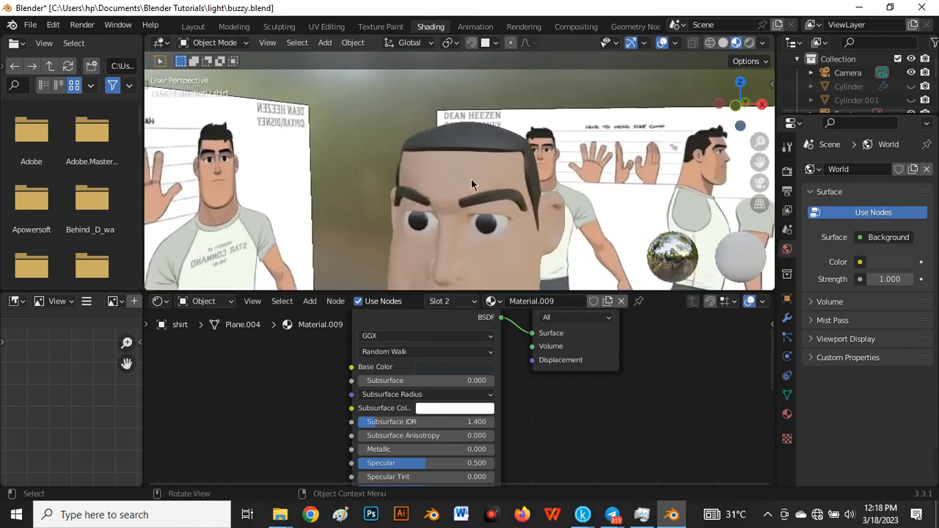
scroll(455, 191, down, 4)
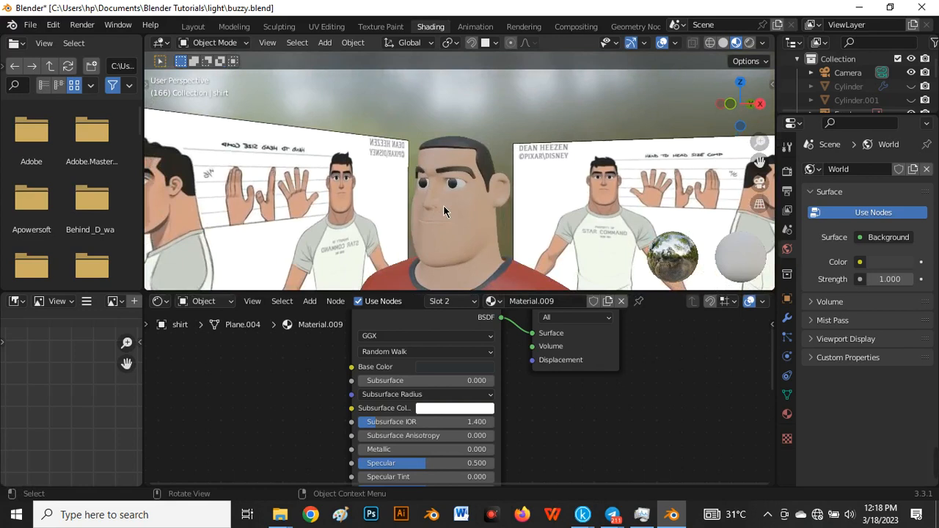
Select the character's body and set the skin material's Subsurface to about 0.095.
click(443, 205)
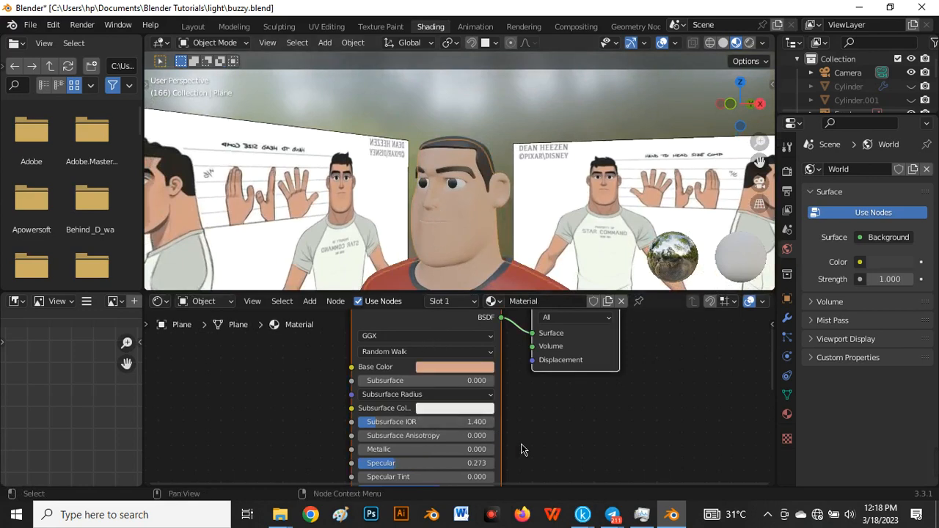
middle_drag(522, 447, 586, 424)
scroll(545, 390, up, 3)
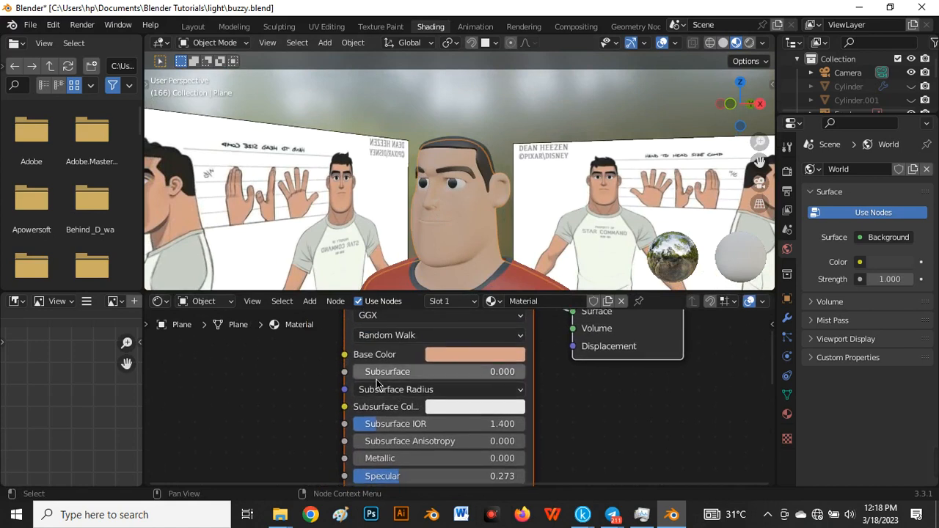
drag(438, 372, 442, 372)
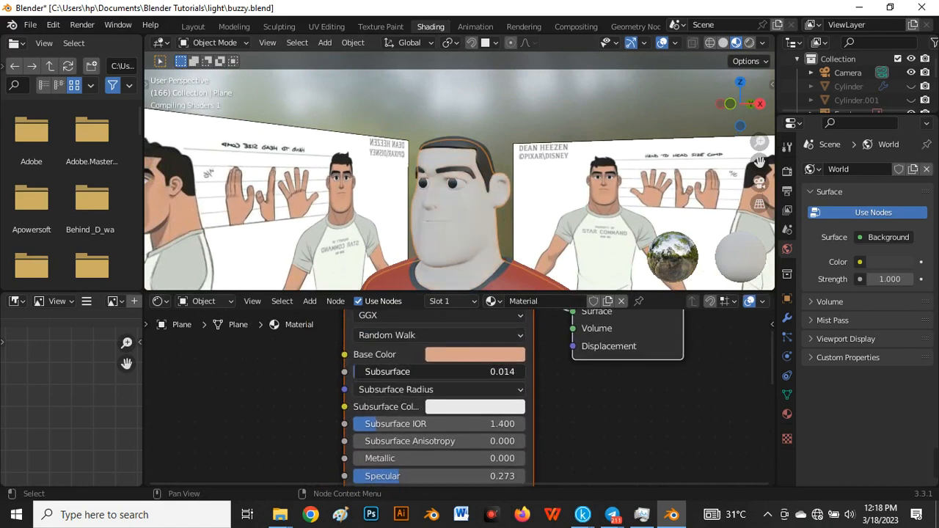
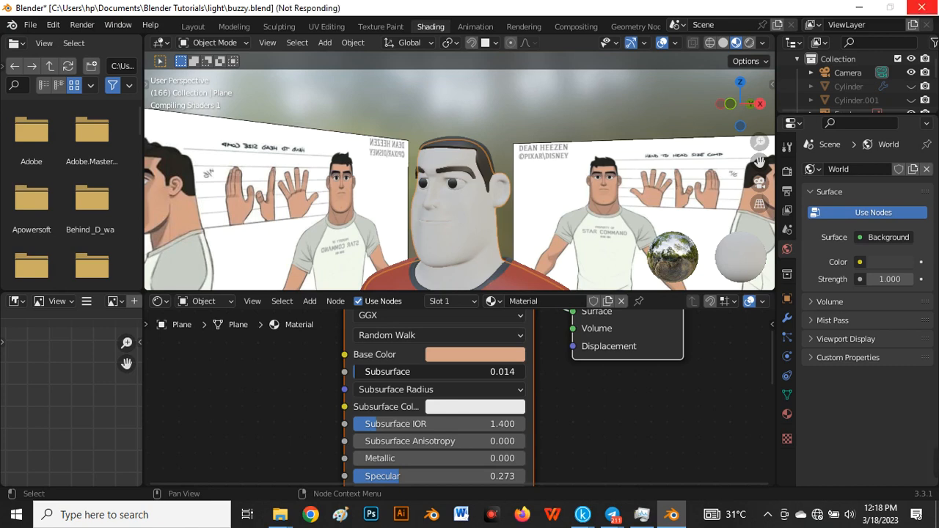
drag(364, 372, 370, 372)
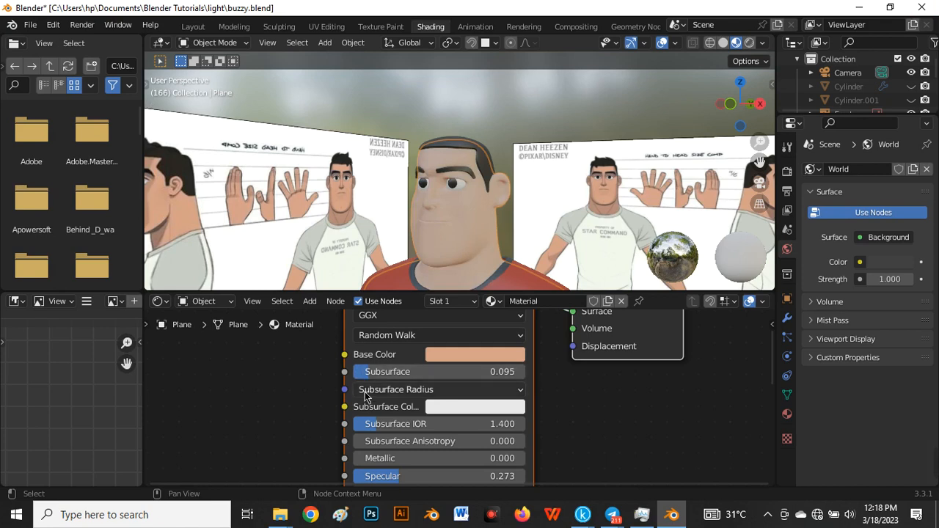
Set the skin's Subsurface Color to an orange-red with hue 0.013, saturation 0.960 and value 0.800.
click(442, 408)
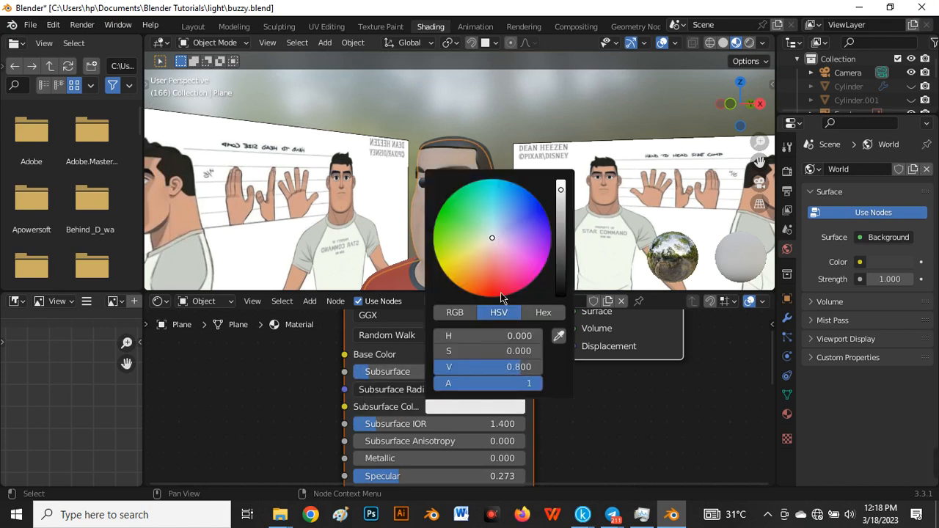
click(483, 277)
drag(482, 279, 482, 282)
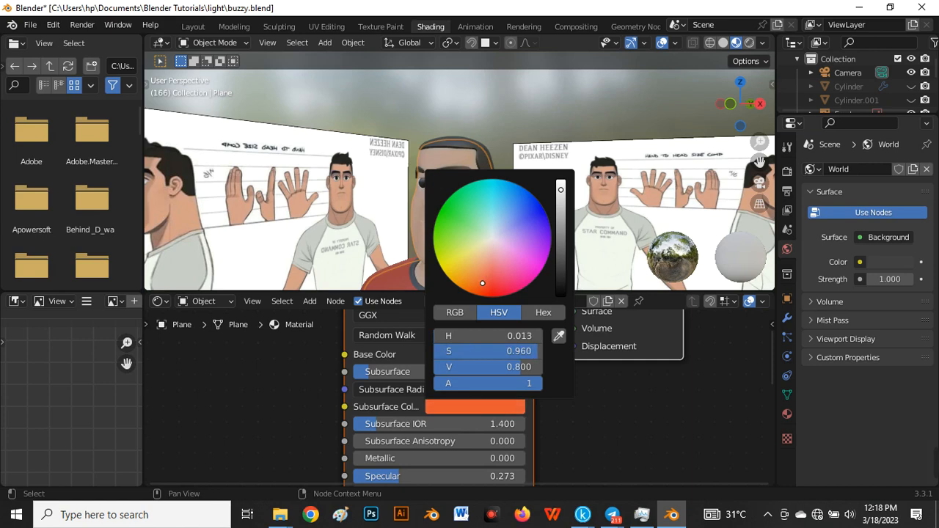
Try a strong Subsurface of 0.686 on the skin and settle on 0.155.
scroll(454, 208, up, 5)
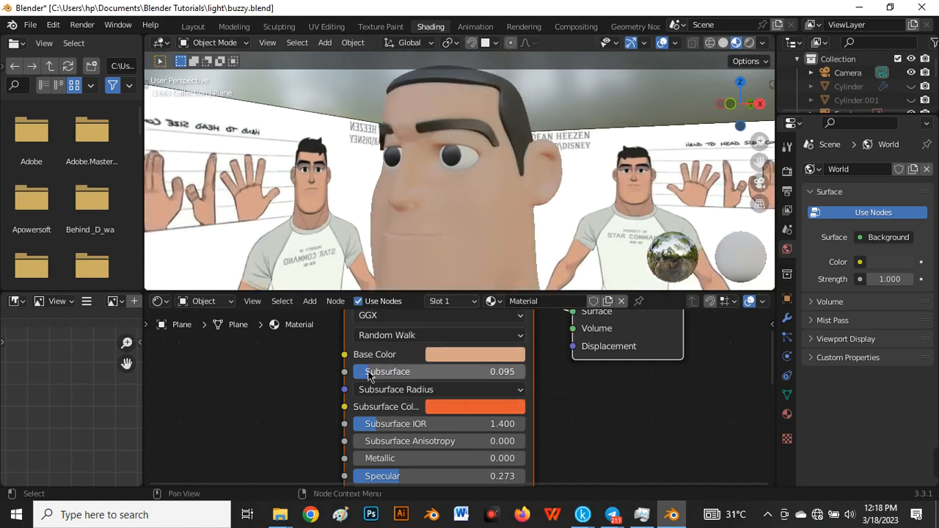
drag(374, 372, 470, 372)
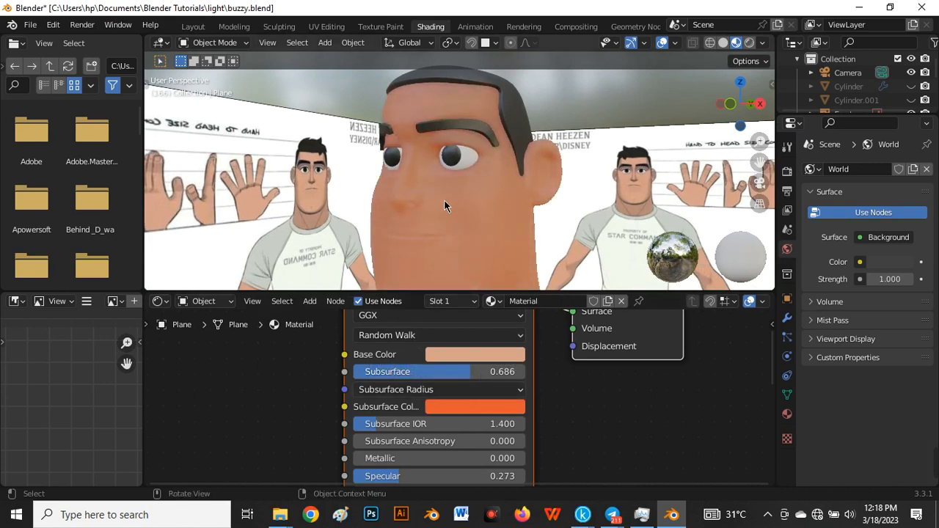
drag(477, 372, 385, 372)
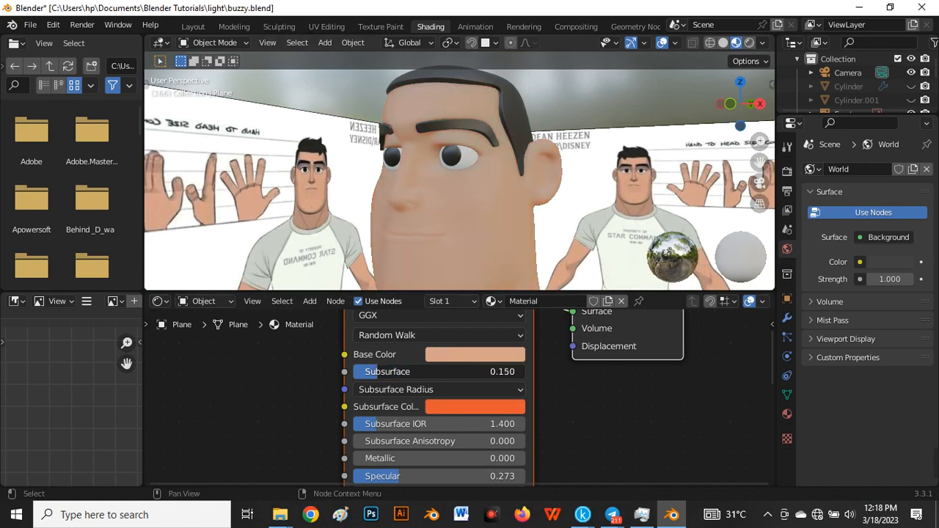
Check the skin shading on the face and whole body, and switch to the Layout workspace.
middle_drag(433, 189, 437, 213)
scroll(452, 204, up, 3)
scroll(448, 208, down, 3)
scroll(448, 184, down, 4)
scroll(454, 153, down, 6)
scroll(451, 186, up, 5)
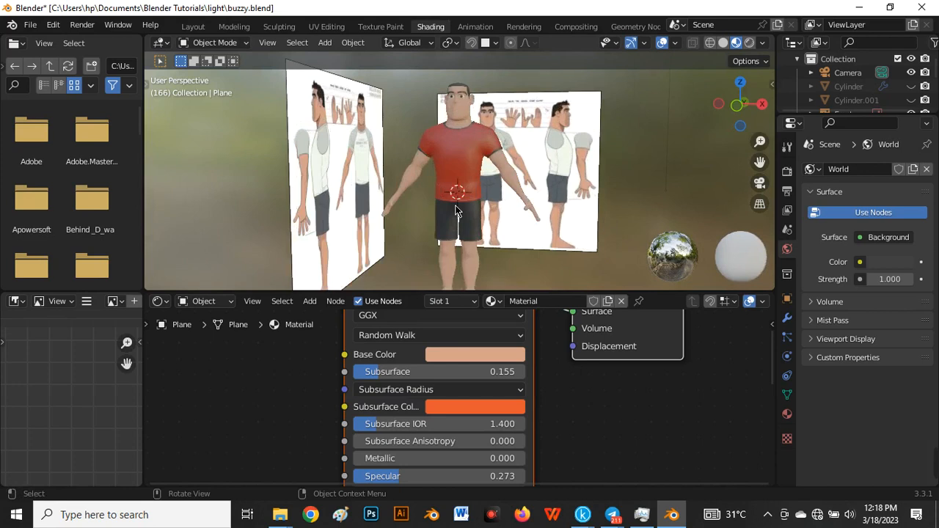
click(192, 27)
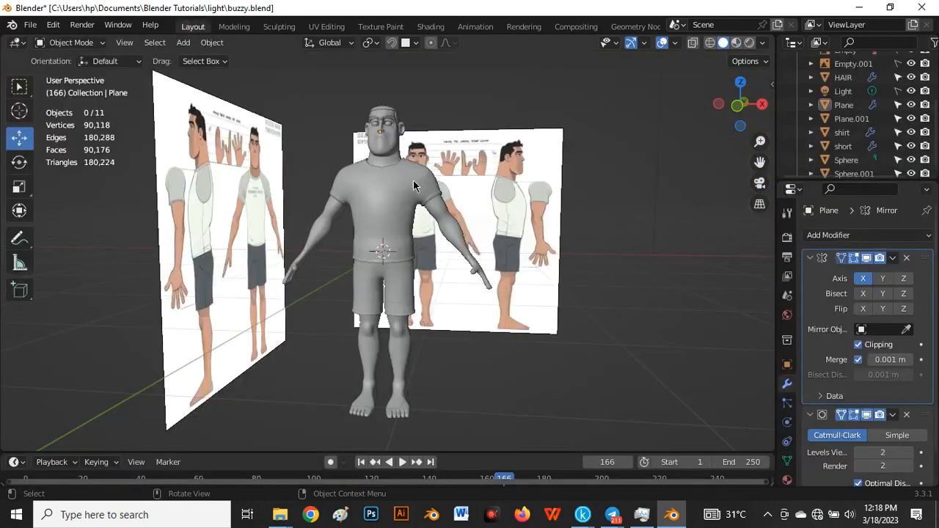
Switch the viewport to Material Preview shading and check the character's colors.
scroll(494, 135, down, 3)
scroll(435, 185, up, 1)
middle_drag(414, 186, 394, 182)
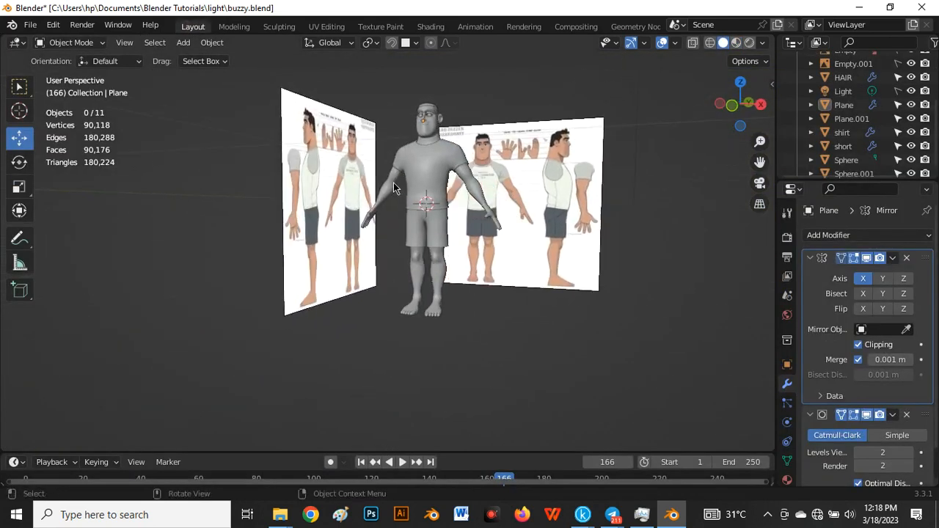
scroll(438, 145, up, 3)
scroll(439, 141, down, 2)
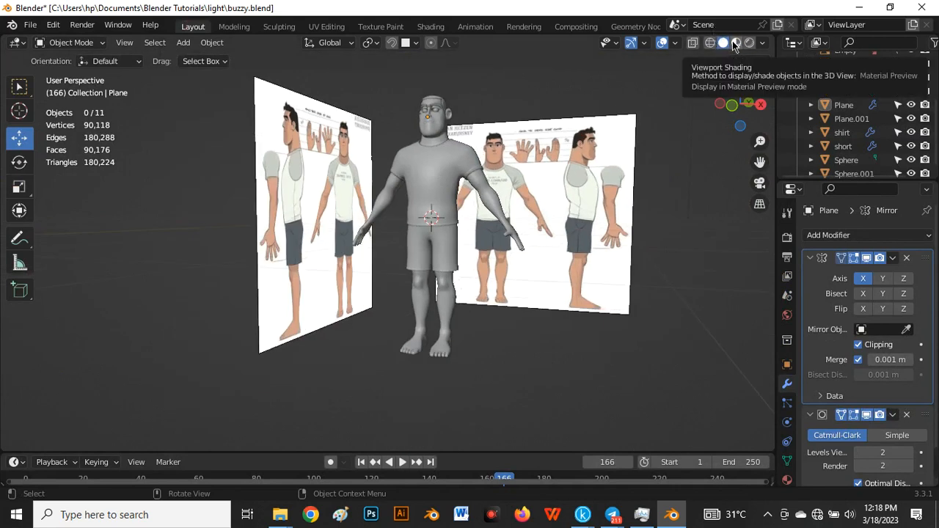
click(736, 44)
scroll(440, 128, up, 4)
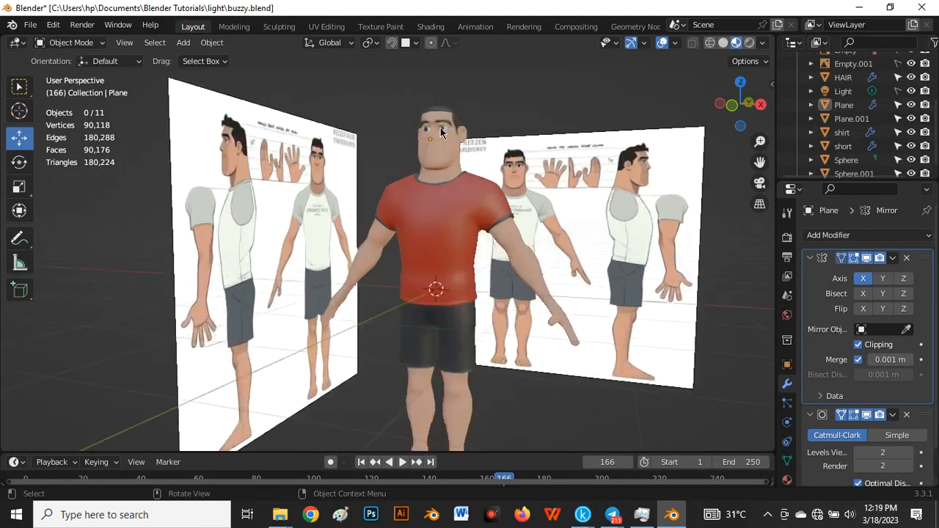
Hide the two reference images, Empty and Empty.001, in the viewport.
scroll(416, 131, down, 4)
mouse_move(415, 203)
middle_down()
mouse_move(385, 205)
mouse_move(400, 204)
middle_up()
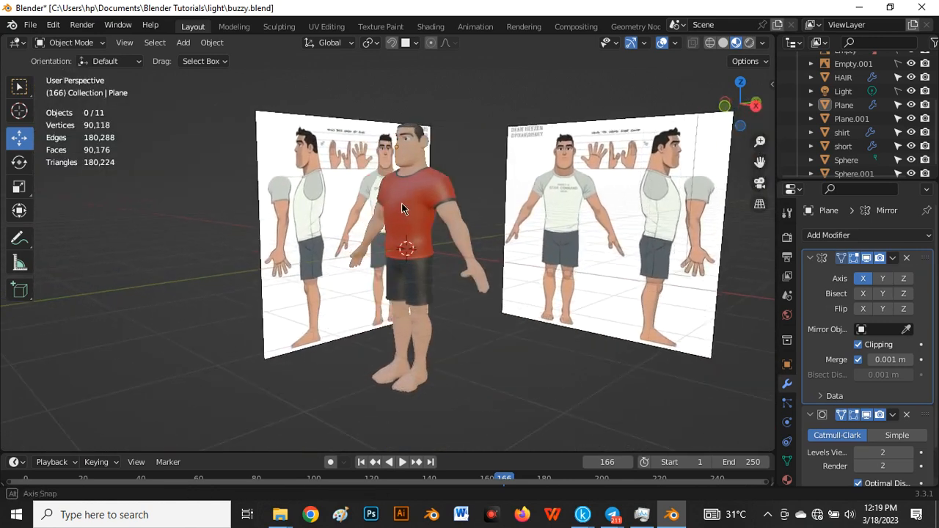
scroll(862, 124, up, 4)
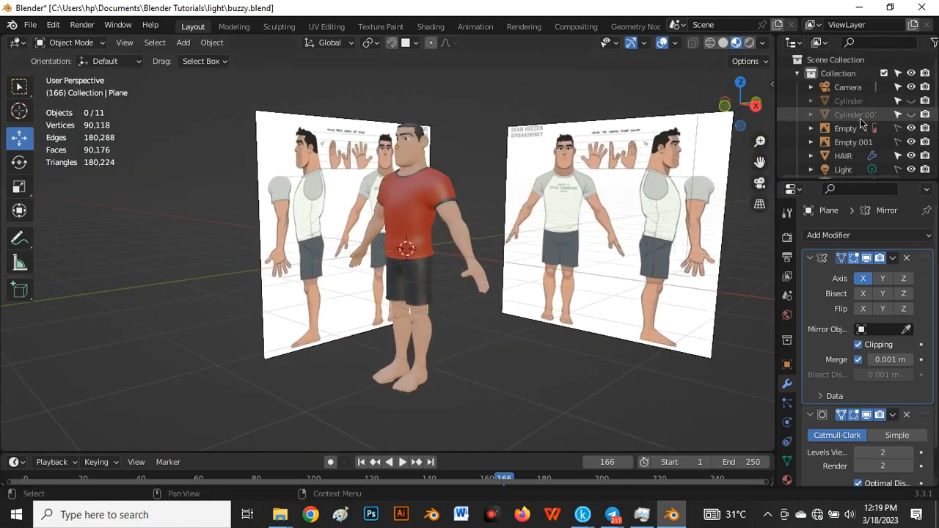
click(911, 128)
click(910, 142)
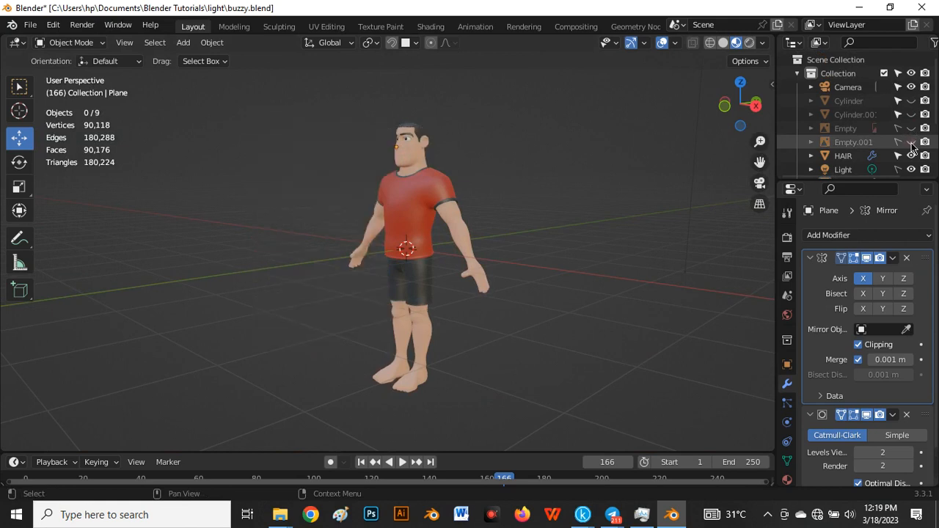
Add a mesh plane at the character's waist and scale it up well beyond the arms' span.
middle_drag(370, 270, 432, 251)
scroll(445, 257, up, 4)
scroll(425, 248, down, 7)
key(shift)
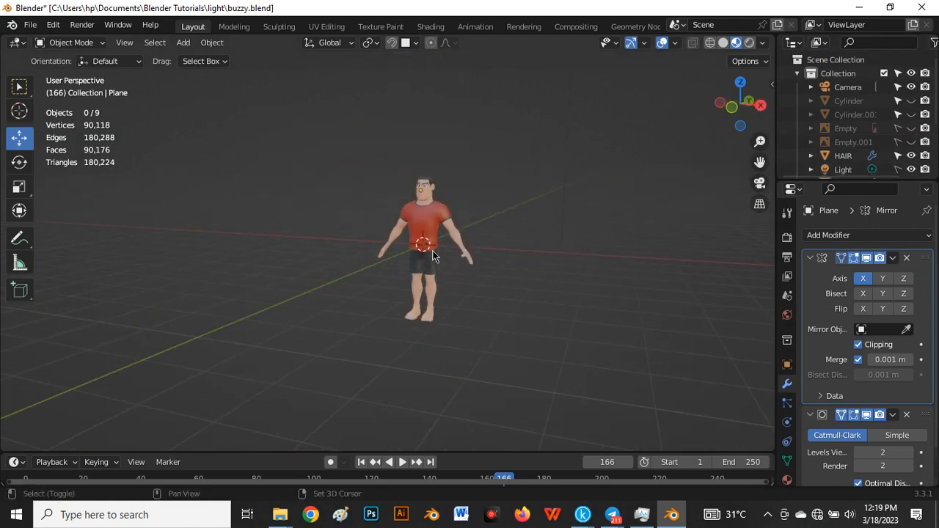
key(shift+a)
mouse_move(395, 228)
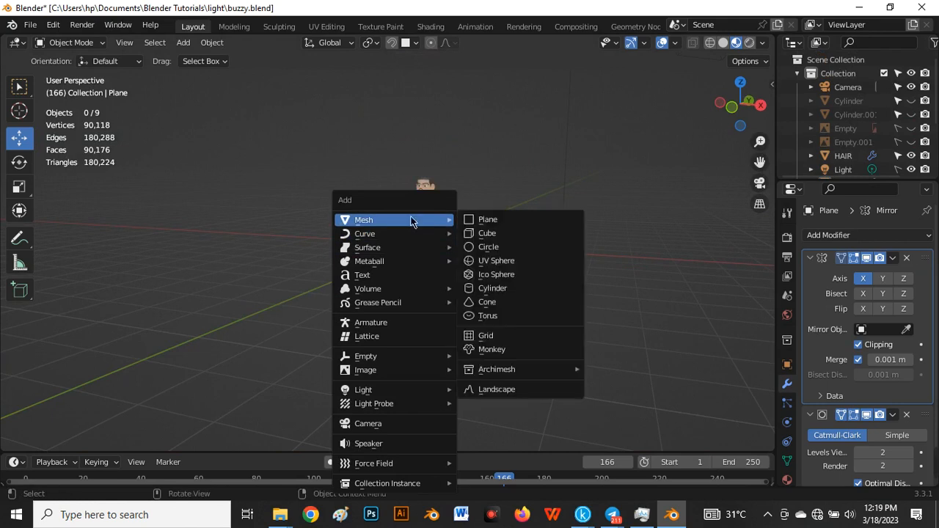
click(469, 218)
scroll(442, 280, up, 3)
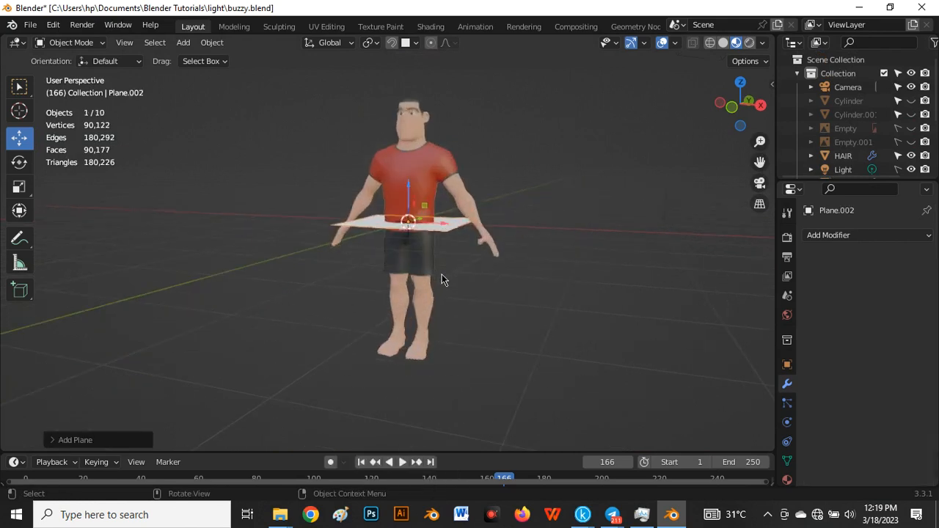
key(s)
click(490, 358)
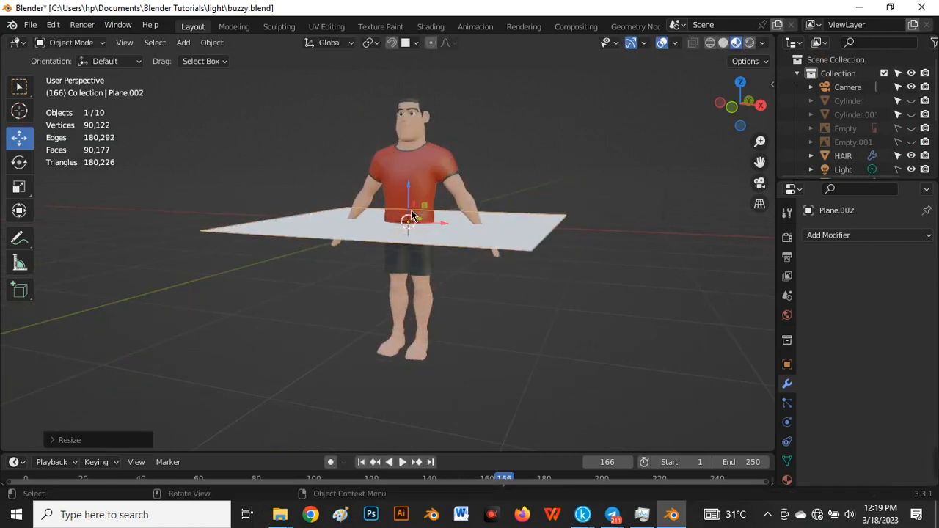
Lower the plane along Z and align it in front view with the soles of the character's feet.
key(g)
key(z)
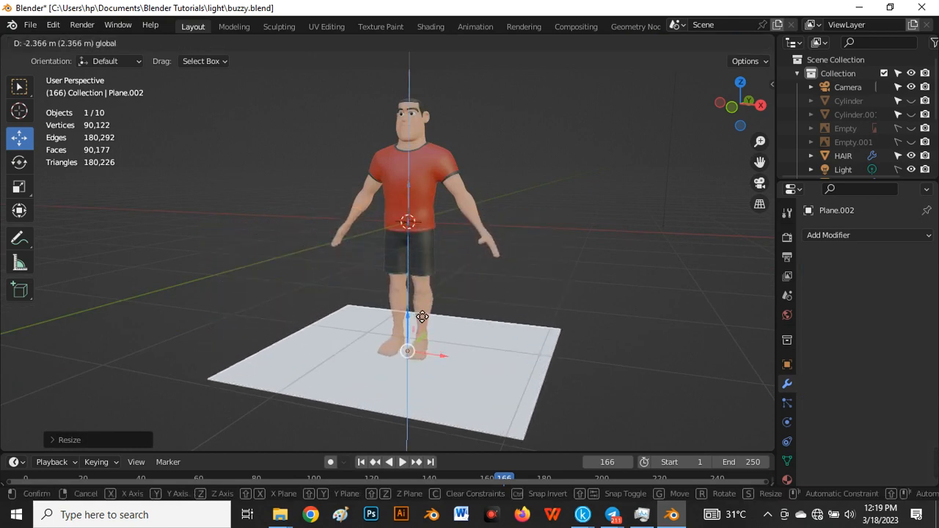
click(421, 317)
key(grave)
click(352, 262)
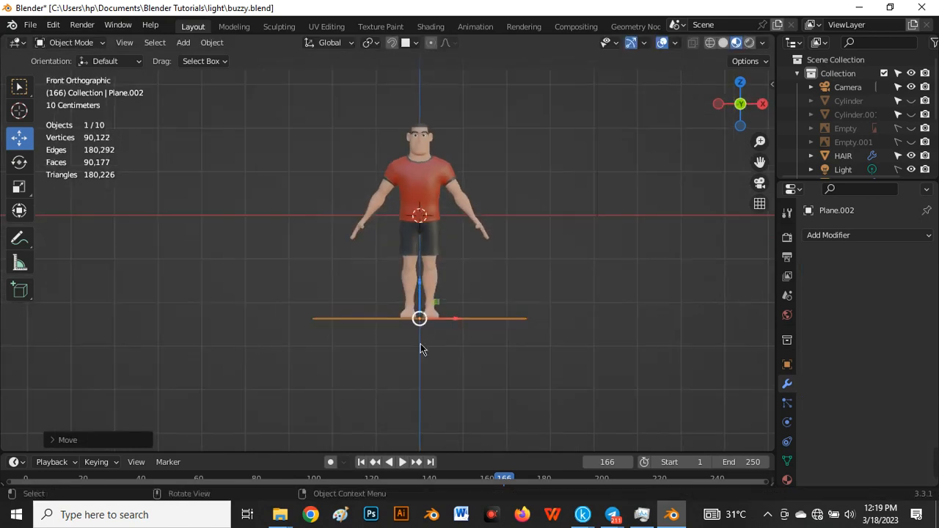
scroll(420, 348, up, 10)
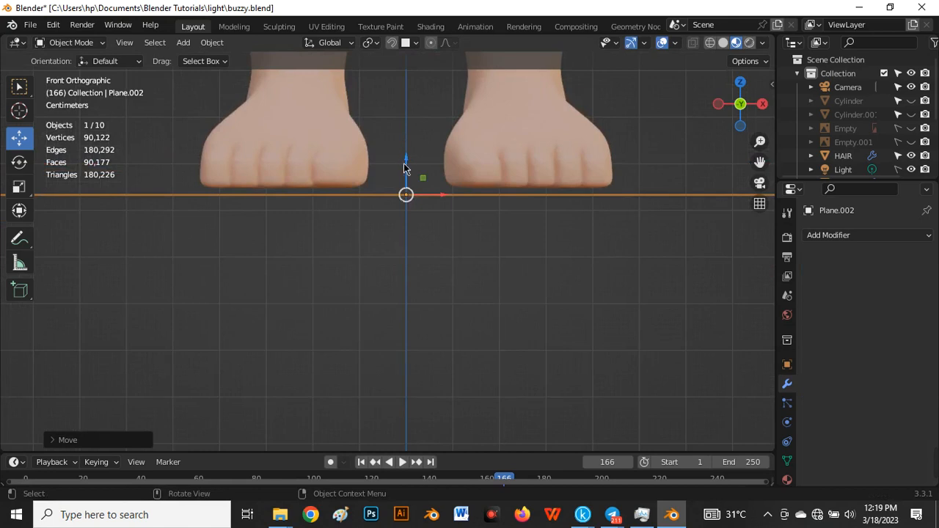
drag(405, 167, 403, 151)
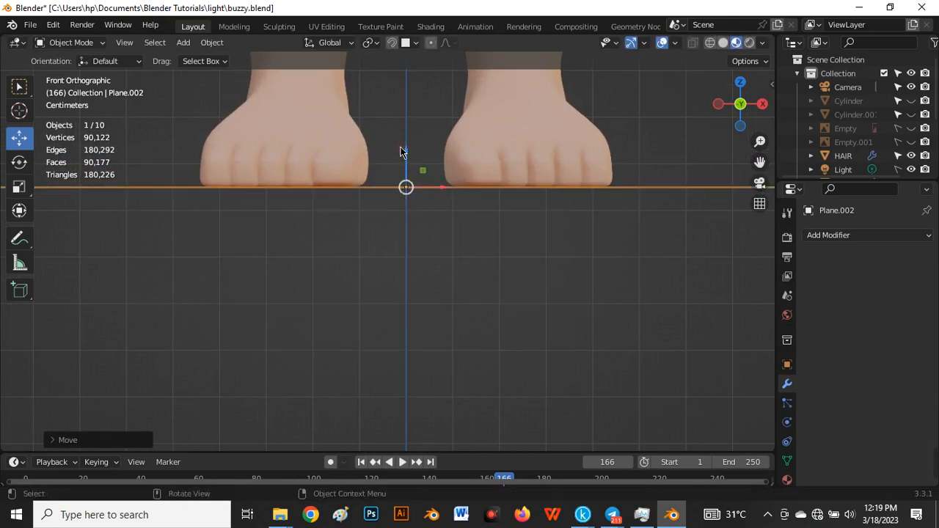
Scale the floor plane up to more than twice its size around the character.
scroll(445, 205, down, 4)
middle_drag(444, 205, 347, 235)
scroll(300, 209, down, 8)
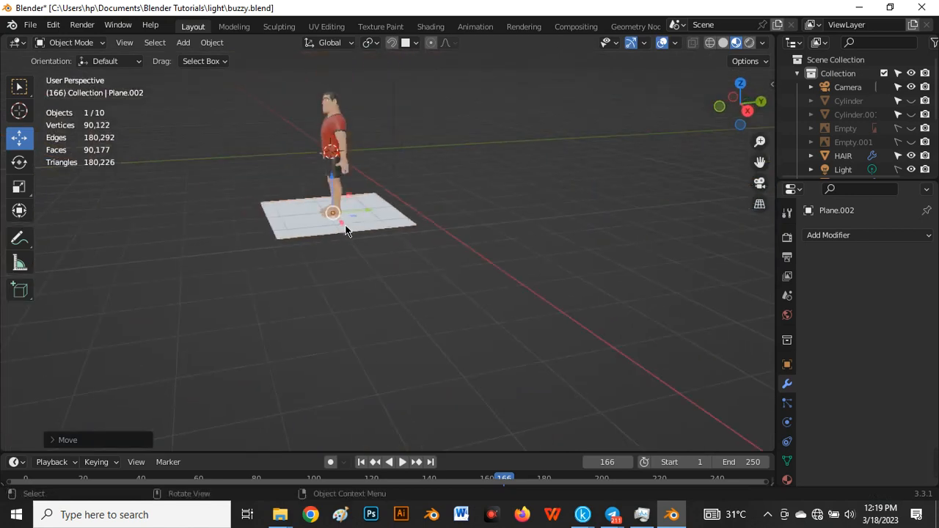
key(s)
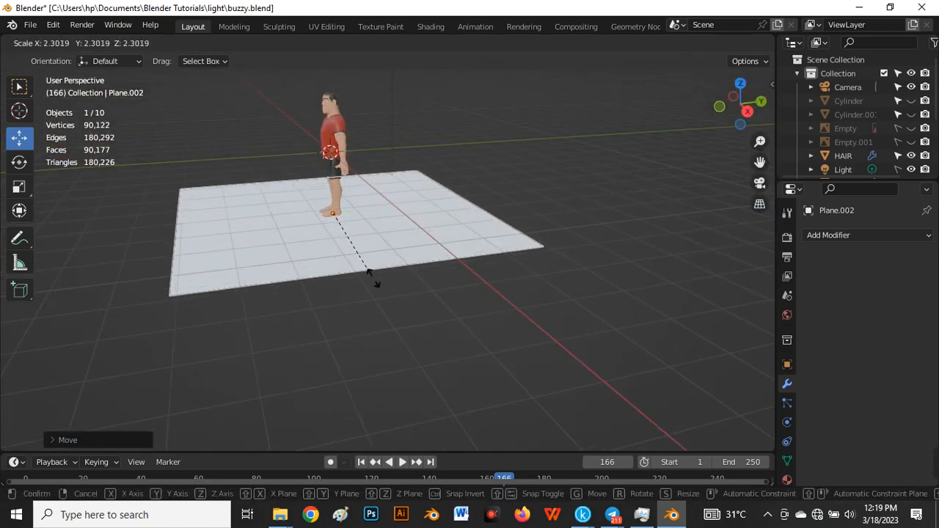
click(376, 290)
middle_drag(377, 289, 356, 291)
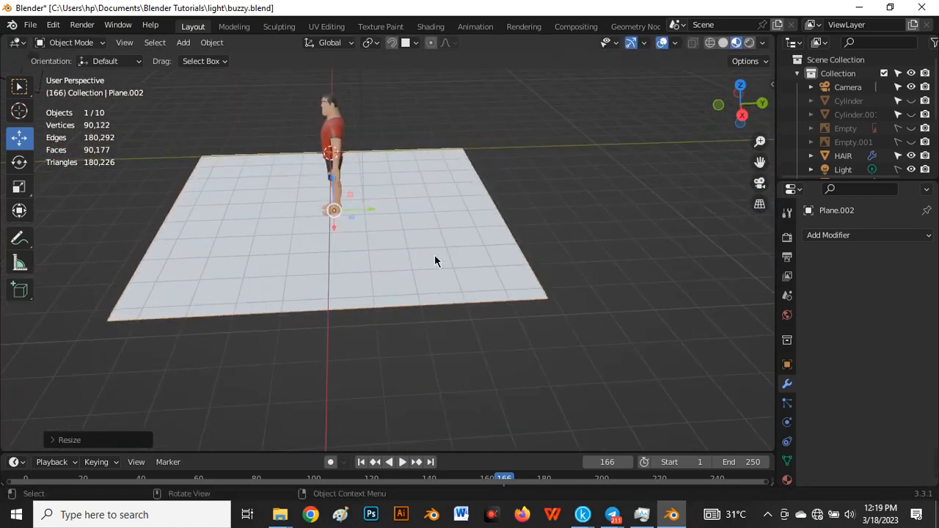
Extrude the floor plane's edge behind the character straight up along Z into a tall back wall.
key(Tab)
key(2)
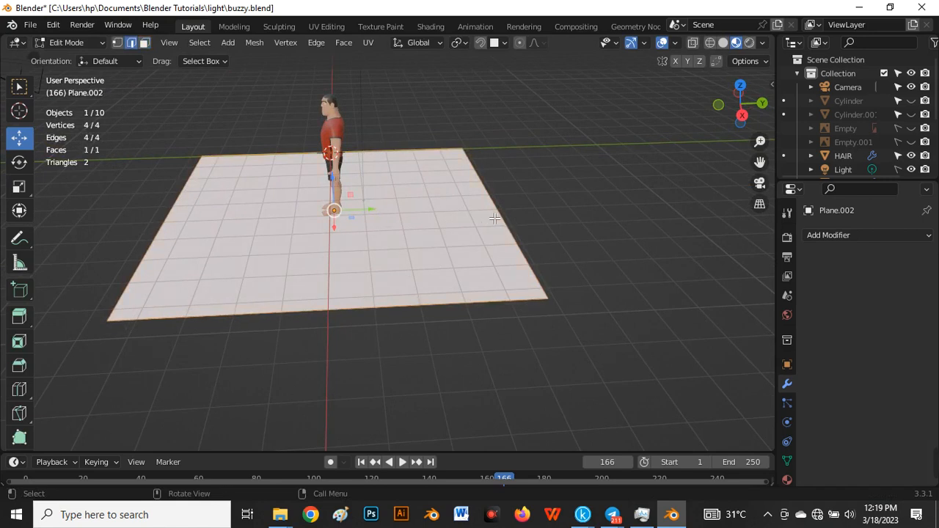
click(507, 221)
middle_drag(496, 259, 497, 247)
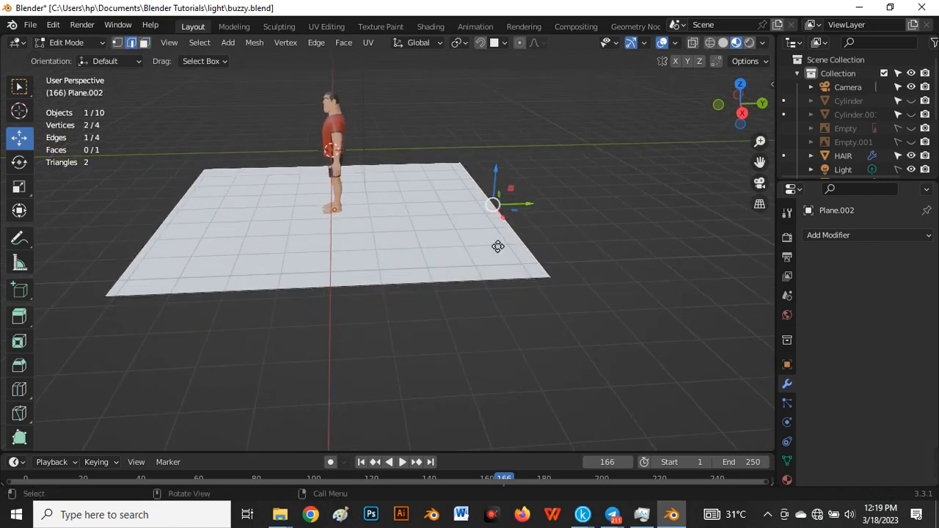
key(e)
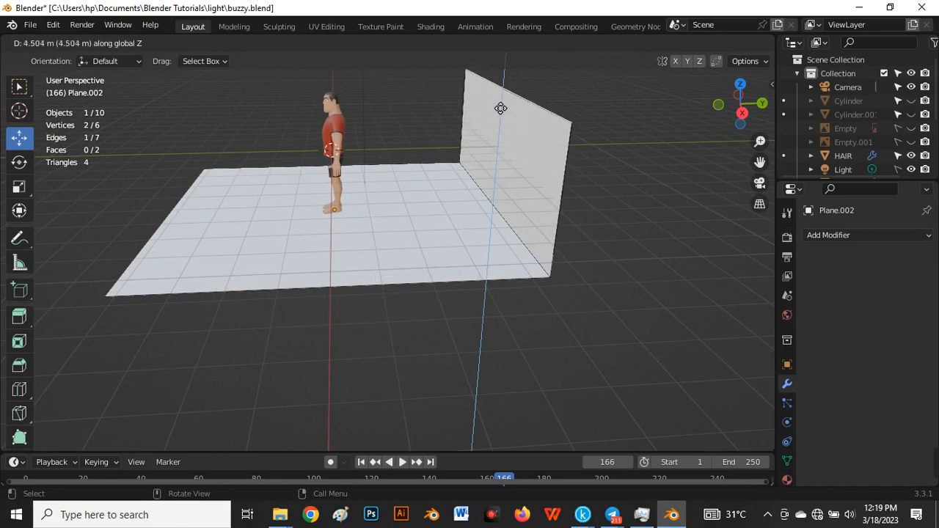
click(502, 67)
Bevel the edge between floor and back wall with 11 segments into a wide curve, and return to Object Mode.
scroll(502, 88, down, 4)
middle_drag(457, 190, 539, 209)
scroll(539, 209, up, 5)
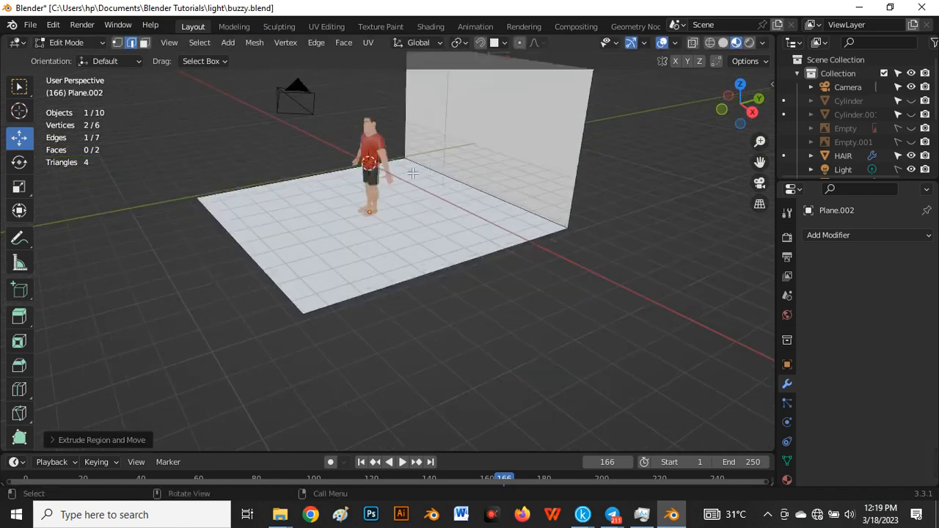
middle_drag(636, 254, 547, 228)
click(562, 220)
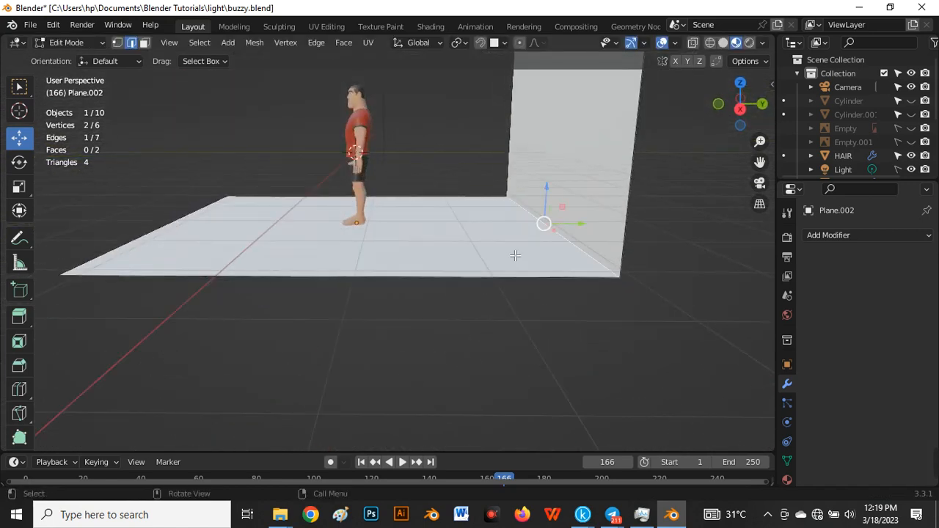
key(ctrl+b)
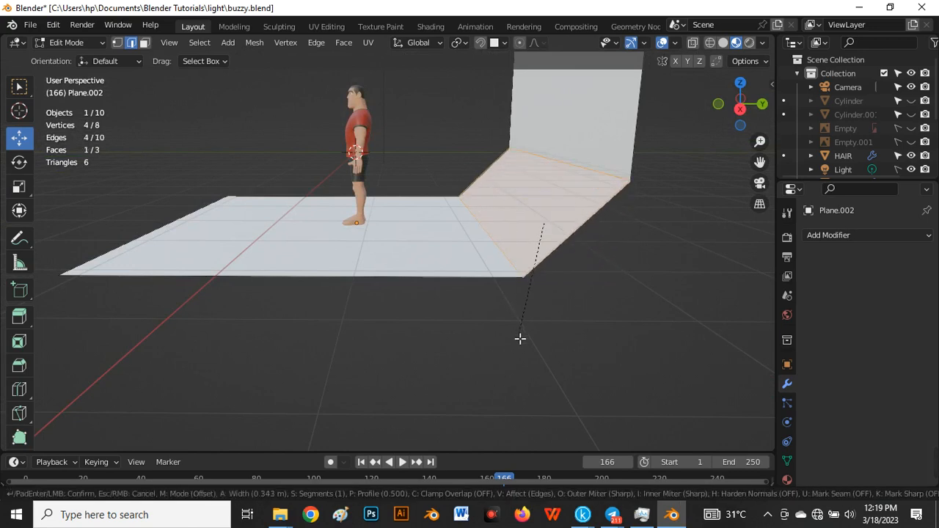
scroll(523, 362, up, 8)
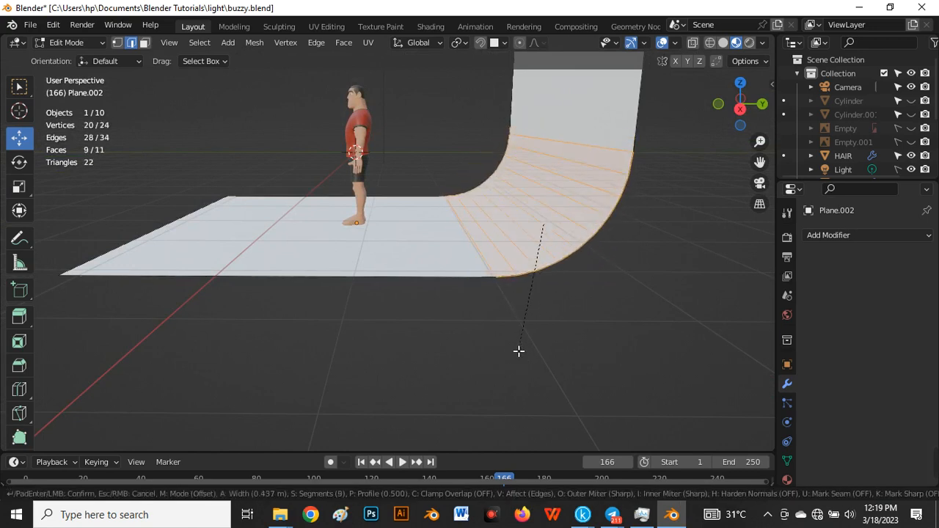
click(508, 352)
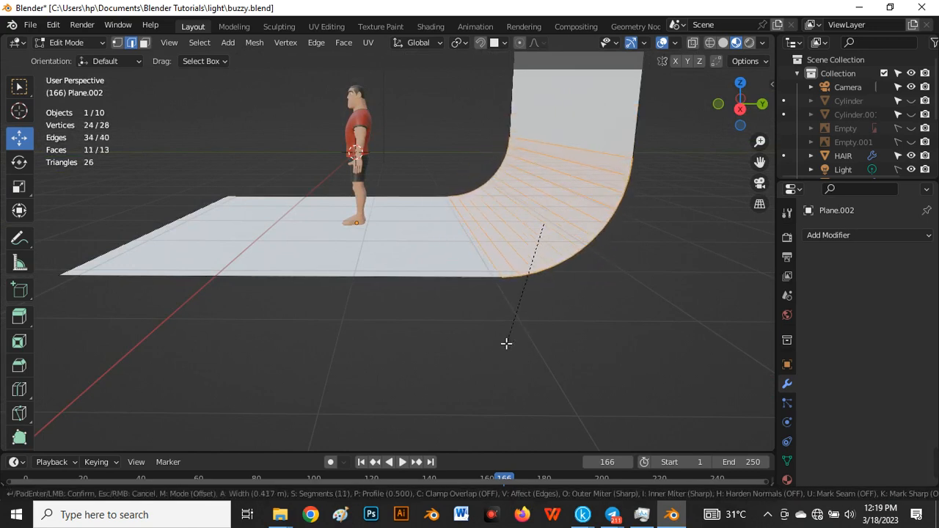
click(507, 316)
key(Tab)
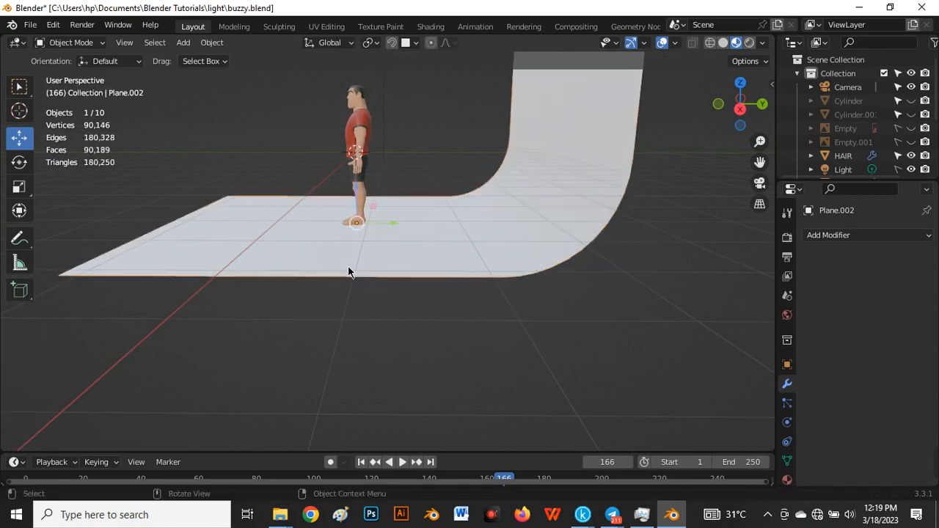
Apply Shade Smooth to the curved backdrop and check its surface.
middle_drag(348, 266, 379, 262)
right_click(502, 214)
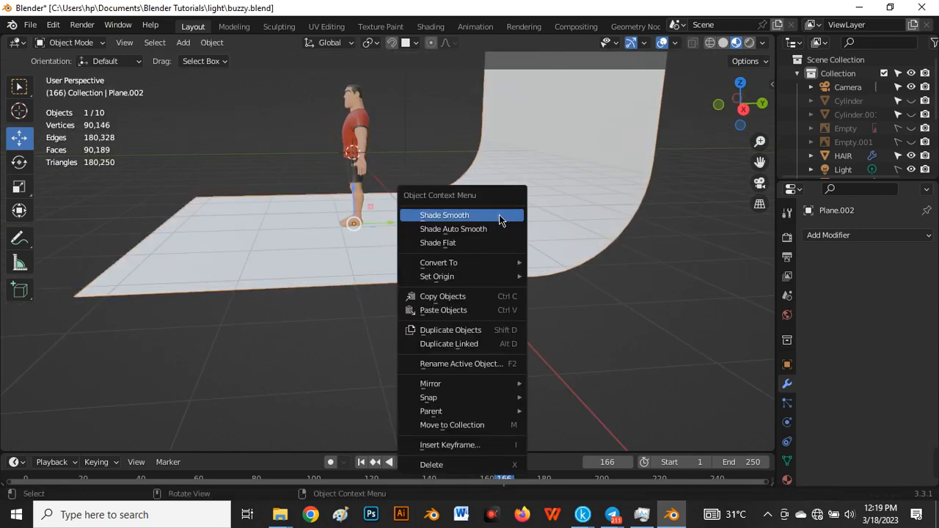
click(501, 214)
mouse_move(501, 217)
middle_down()
mouse_move(491, 234)
mouse_move(517, 212)
middle_up()
scroll(518, 212, up, 3)
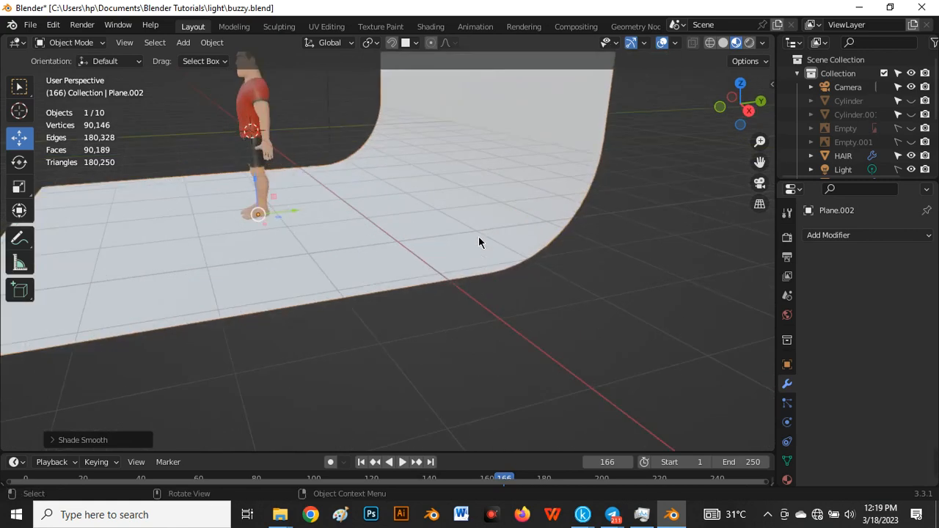
scroll(478, 242, down, 3)
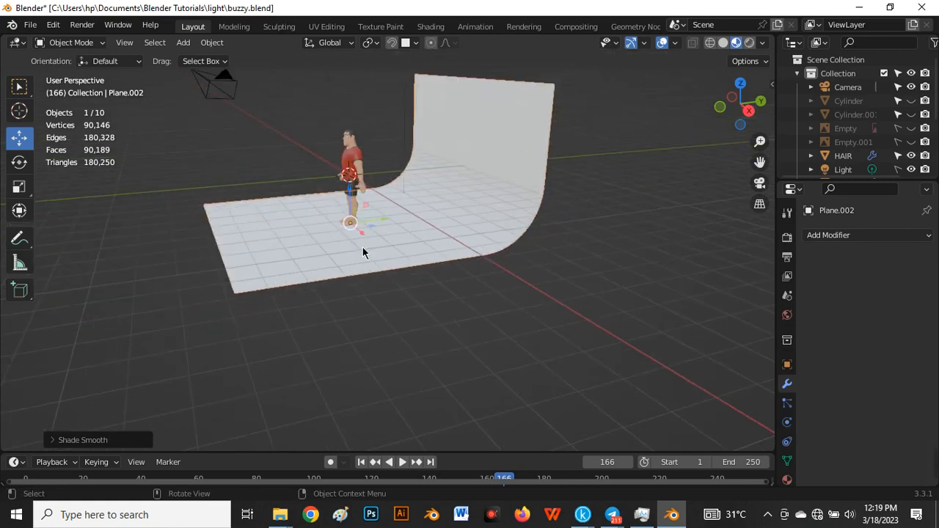
Switch to the Shading workspace and create a new material for the backdrop.
click(431, 27)
scroll(499, 213, down, 2)
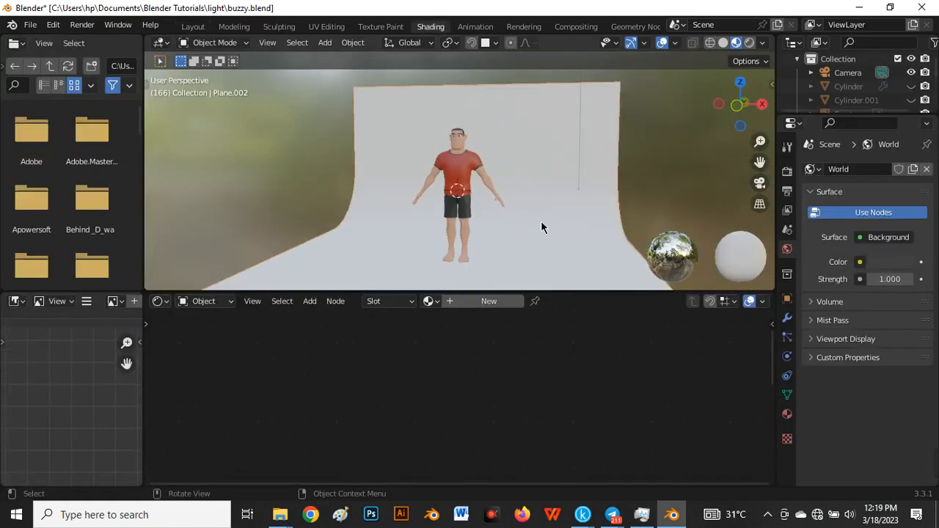
click(492, 300)
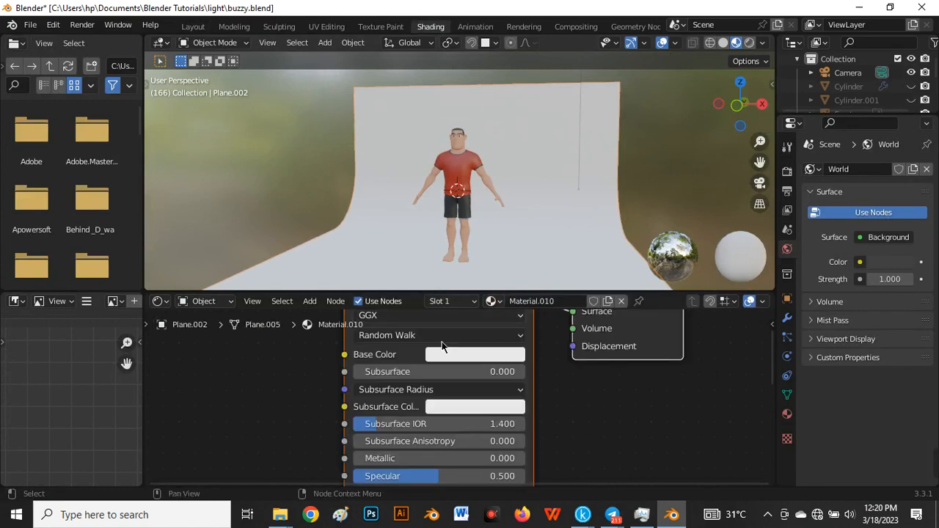
middle_drag(561, 410, 551, 444)
Set the backdrop's Base Color to a dark orange with hue 0.057, saturation 0.962 and value 0.212.
click(459, 393)
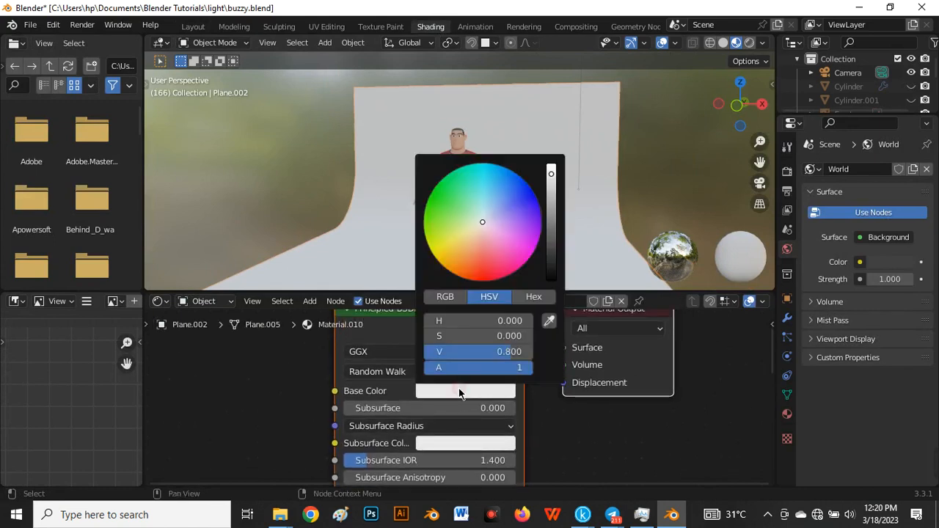
drag(490, 250, 456, 263)
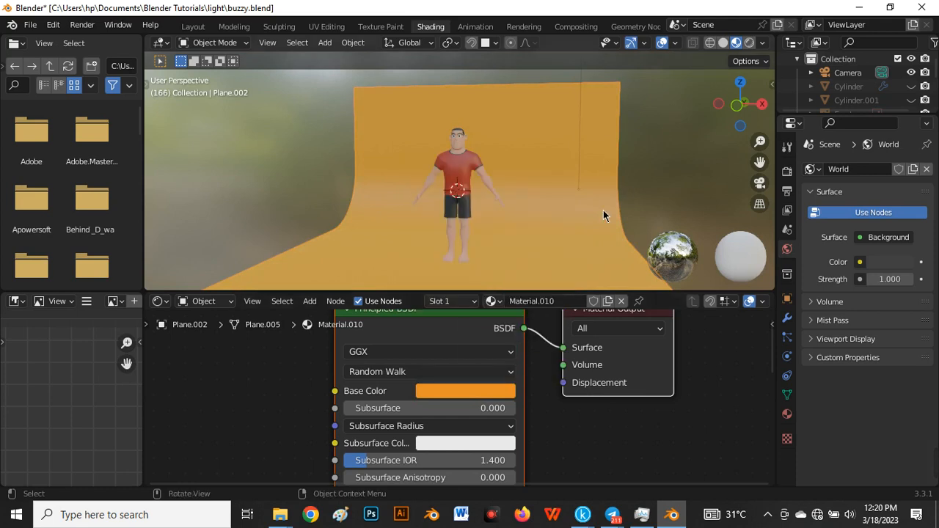
click(490, 391)
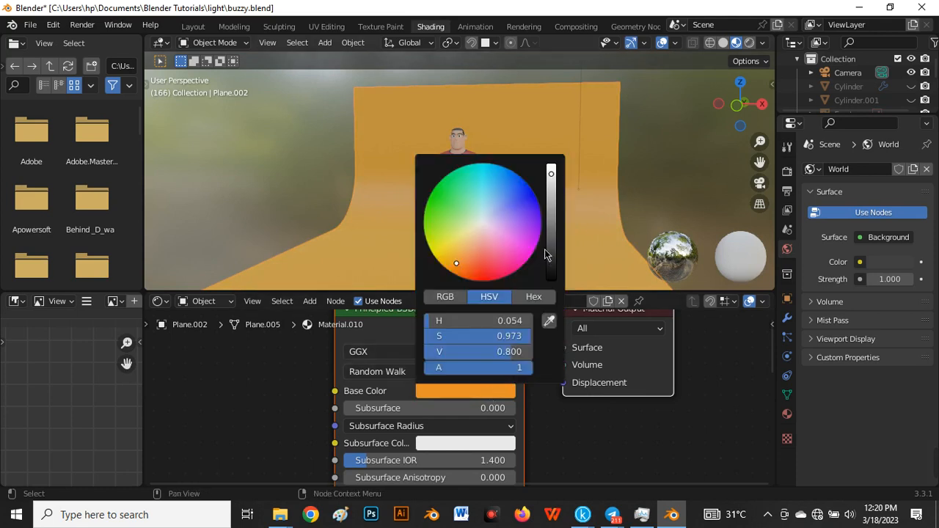
drag(545, 254, 551, 222)
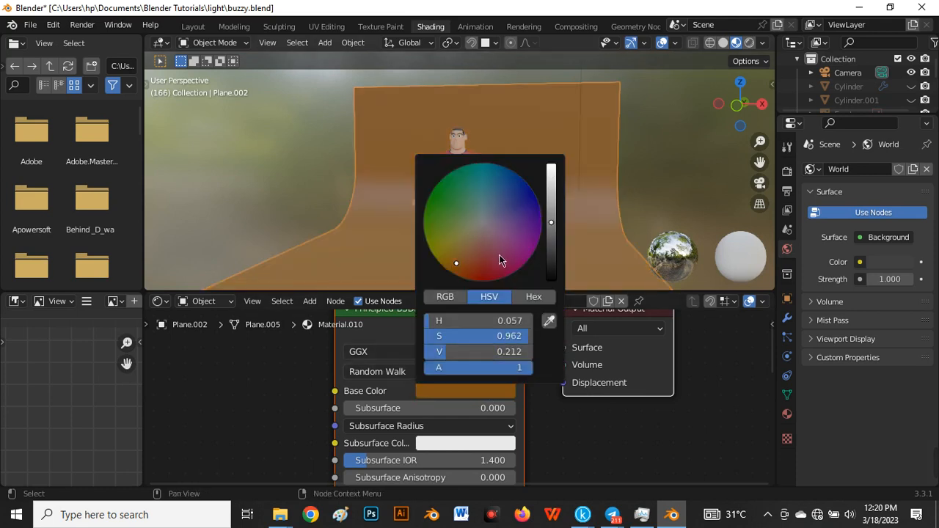
Change the backdrop's Base Color to a medium blue with hue 0.587, saturation 0.890 and value 0.328.
drag(499, 260, 503, 199)
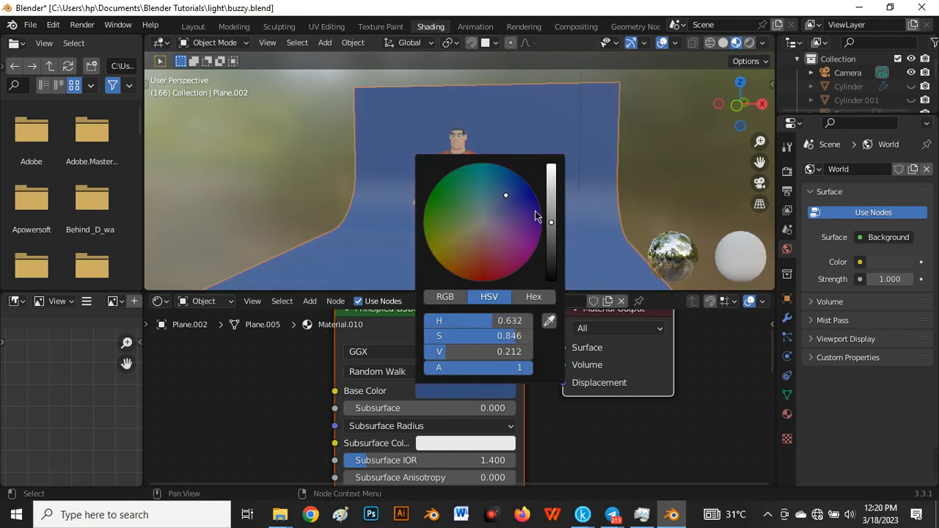
drag(547, 220, 499, 186)
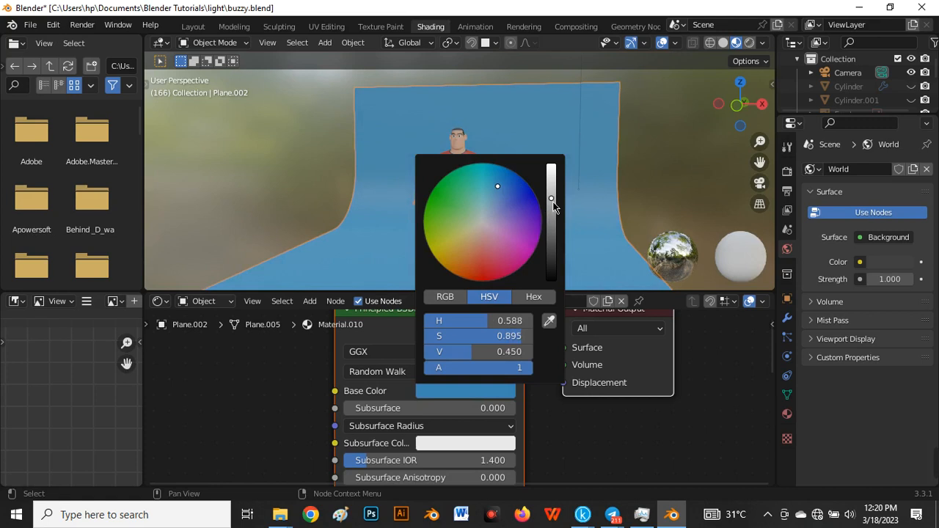
scroll(458, 139, up, 6)
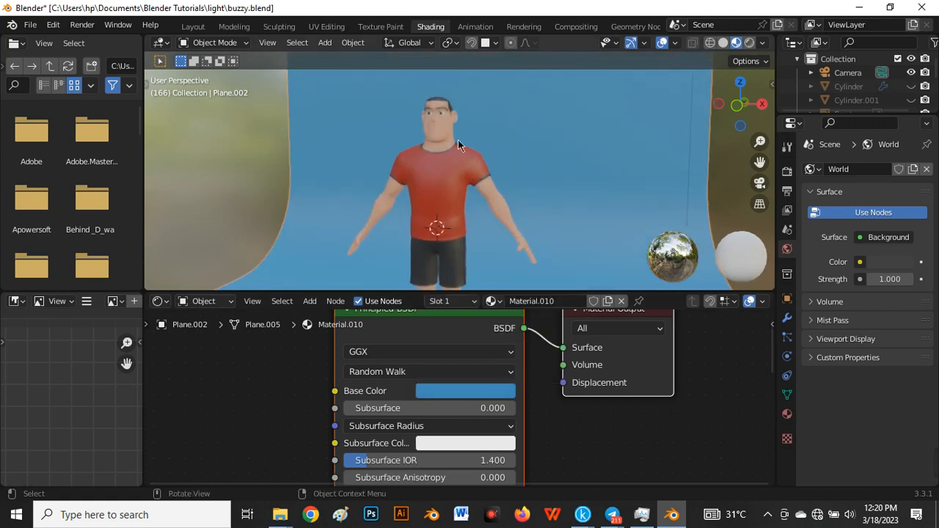
middle_drag(420, 123, 453, 189)
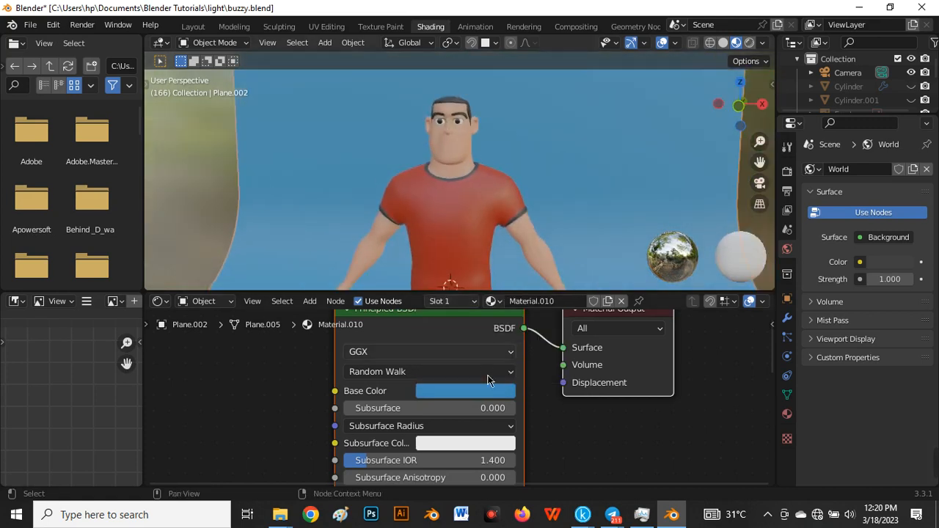
click(497, 393)
drag(555, 210, 551, 202)
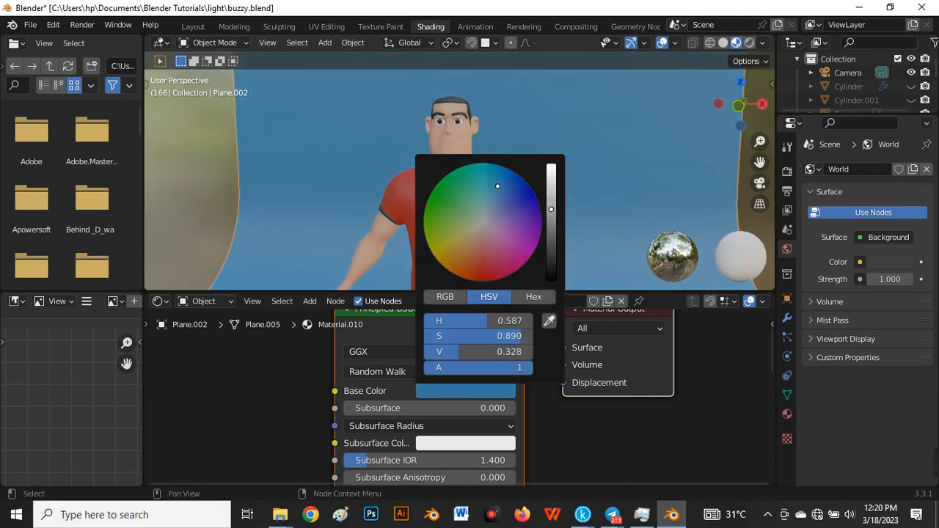
Switch to the Layout workspace and examine the character on the blue backdrop from several angles.
scroll(603, 142, down, 7)
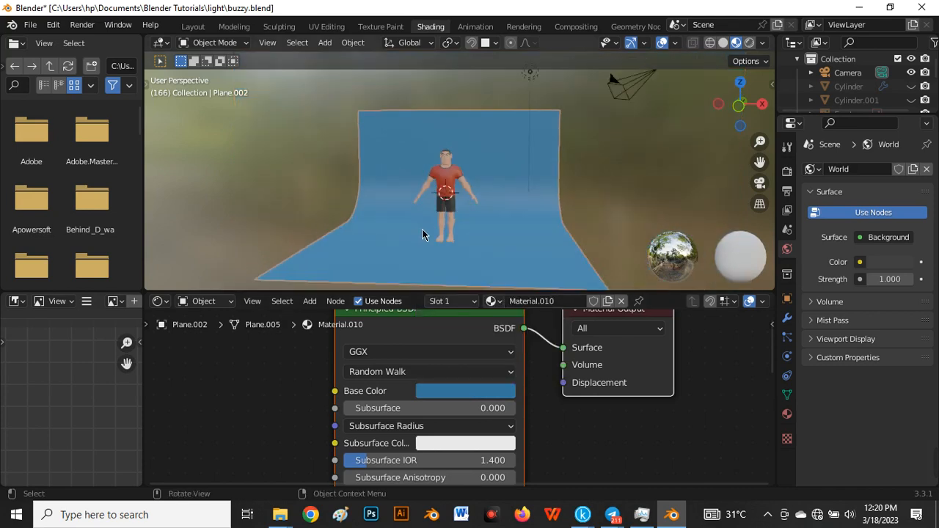
middle_drag(422, 230, 430, 184)
scroll(447, 236, up, 3)
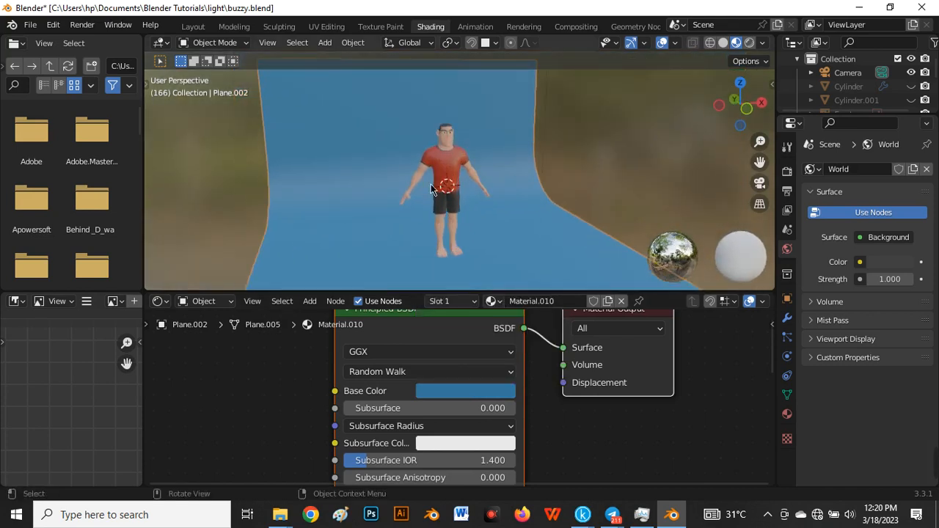
click(193, 27)
middle_drag(416, 136, 540, 102)
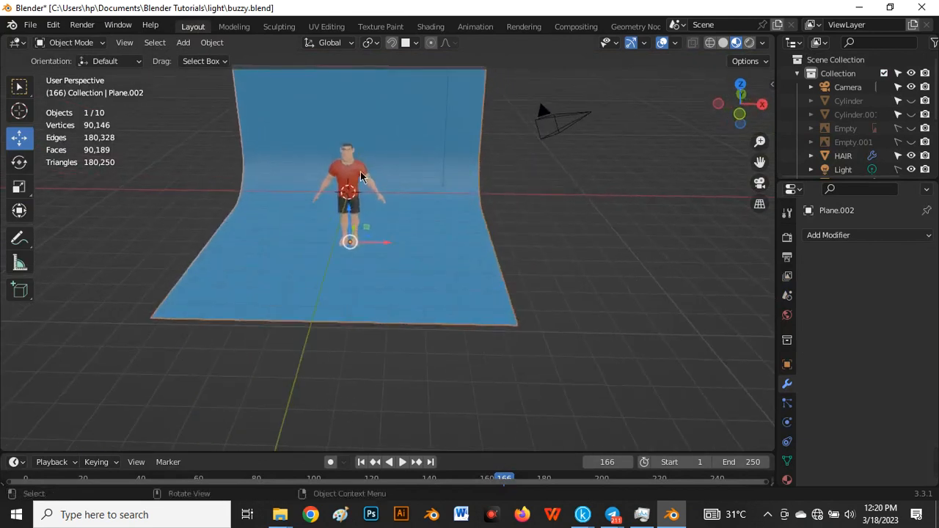
scroll(274, 220, up, 4)
middle_drag(274, 220, 340, 216)
scroll(339, 216, down, 4)
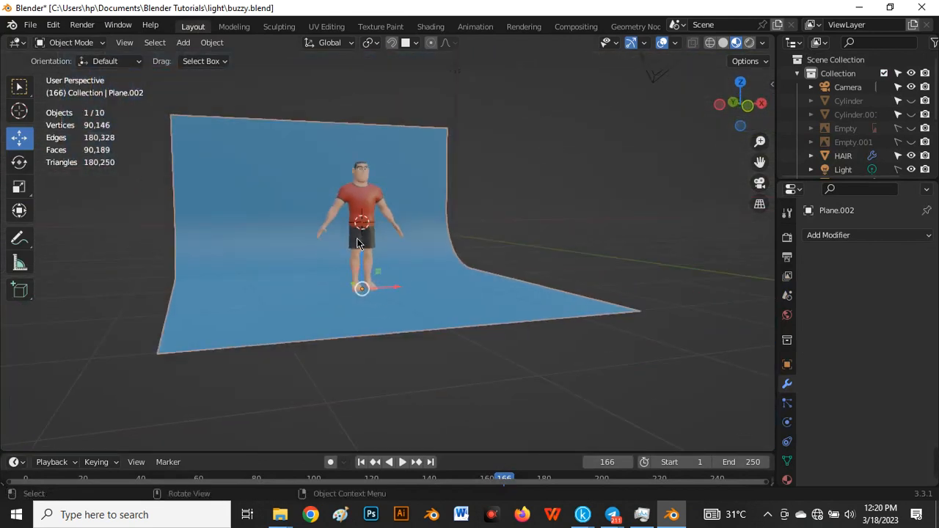
scroll(291, 187, up, 2)
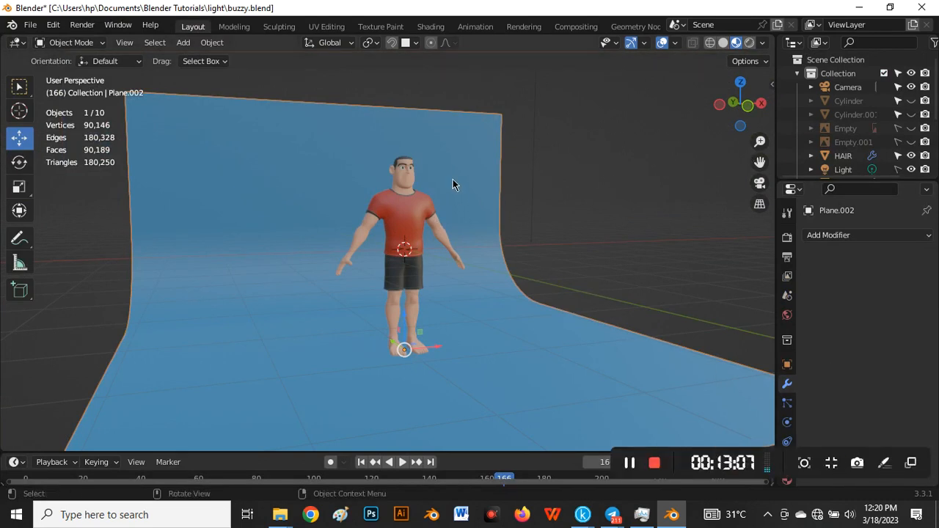
scroll(453, 179, down, 1)
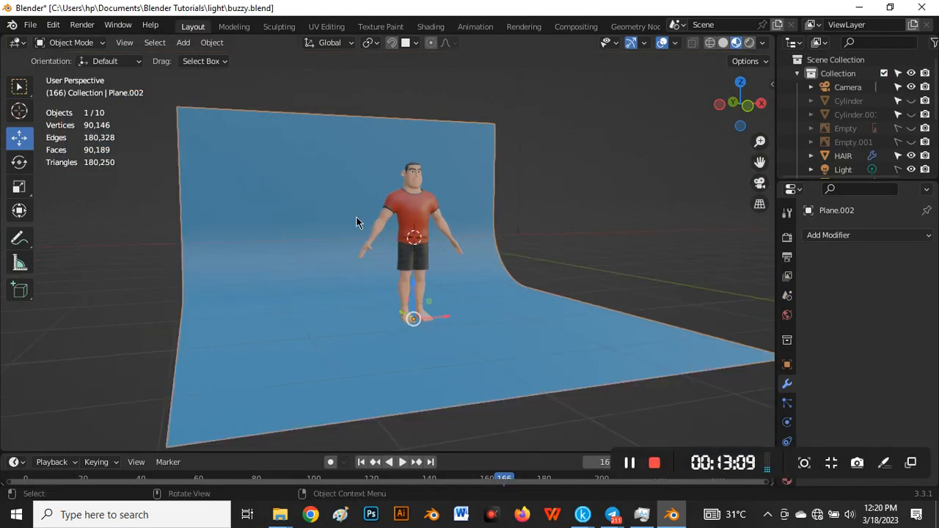
Look through the camera, lock the camera to the view, and orbit it to face the character's front.
click(759, 183)
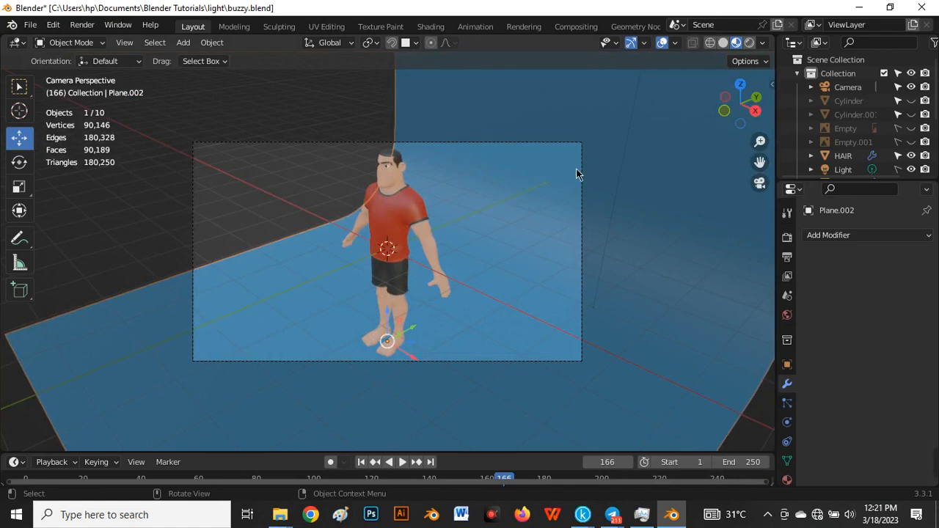
key(n)
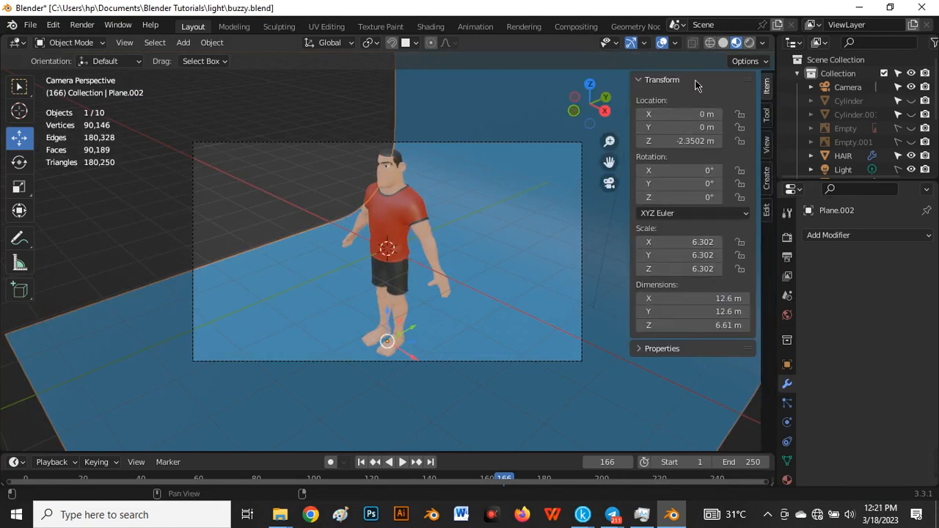
click(767, 146)
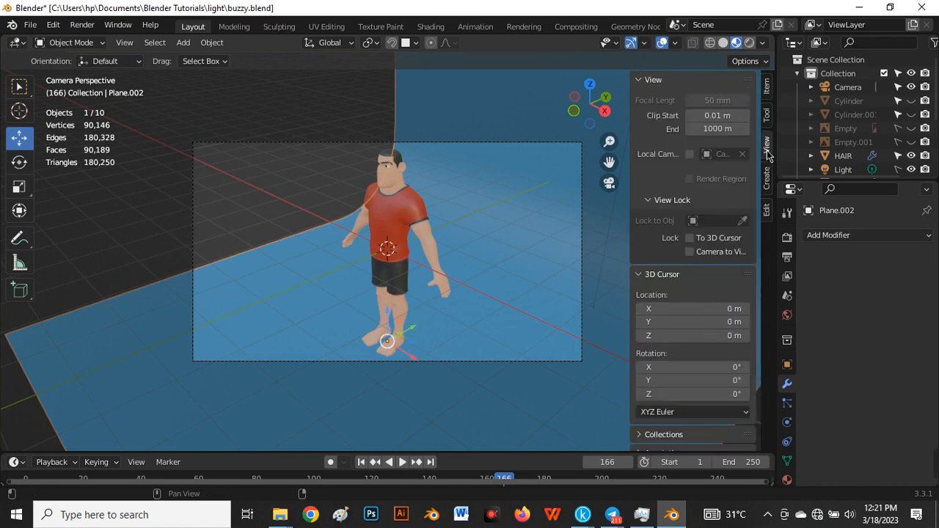
click(690, 252)
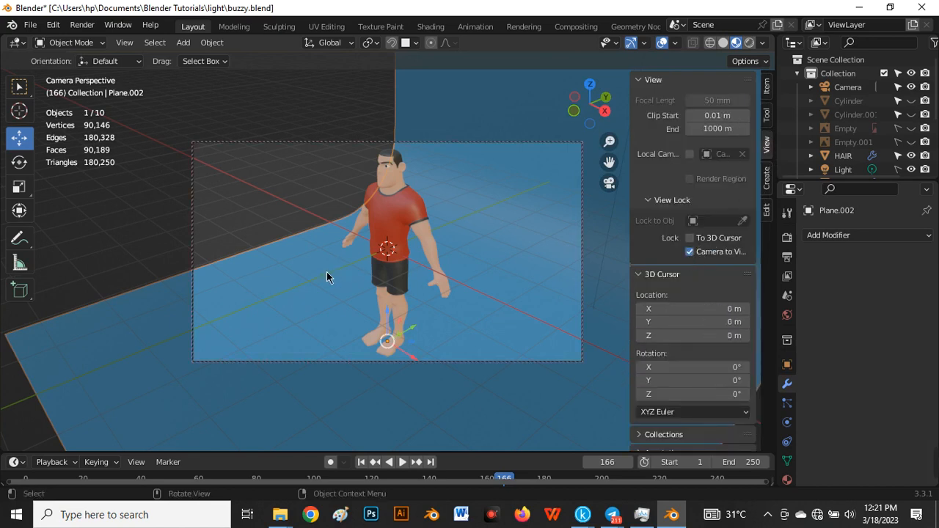
middle_drag(315, 266, 389, 237)
middle_drag(371, 236, 417, 259)
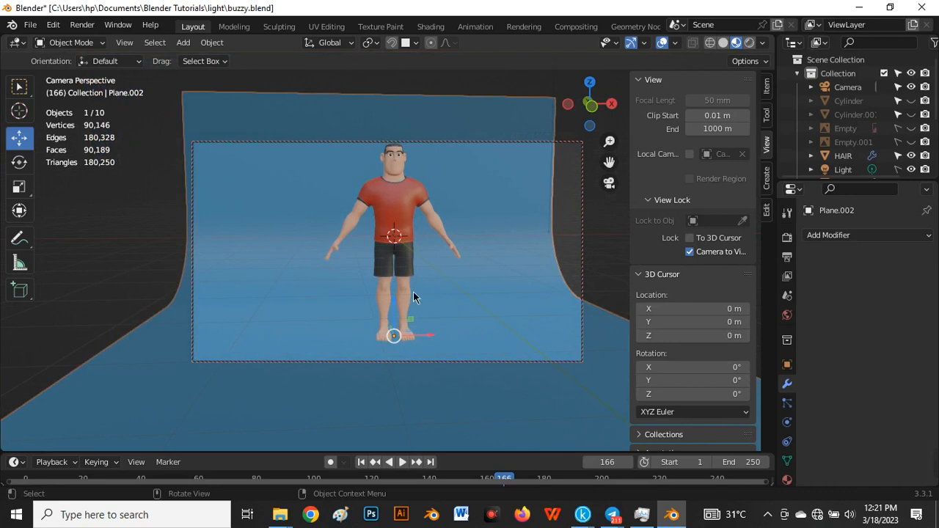
Scale the backdrop along the X axis by about 1.3 so it fills the camera frame's width.
key(s)
key(x)
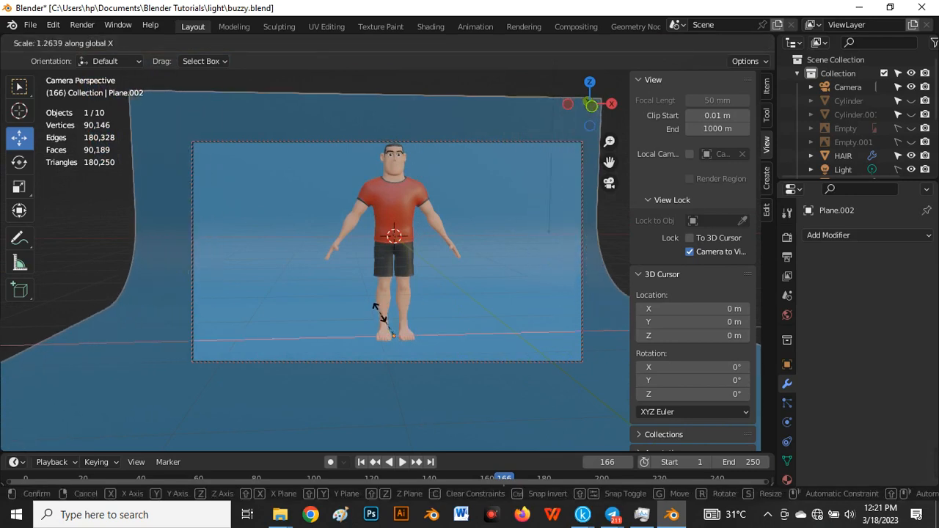
click(379, 316)
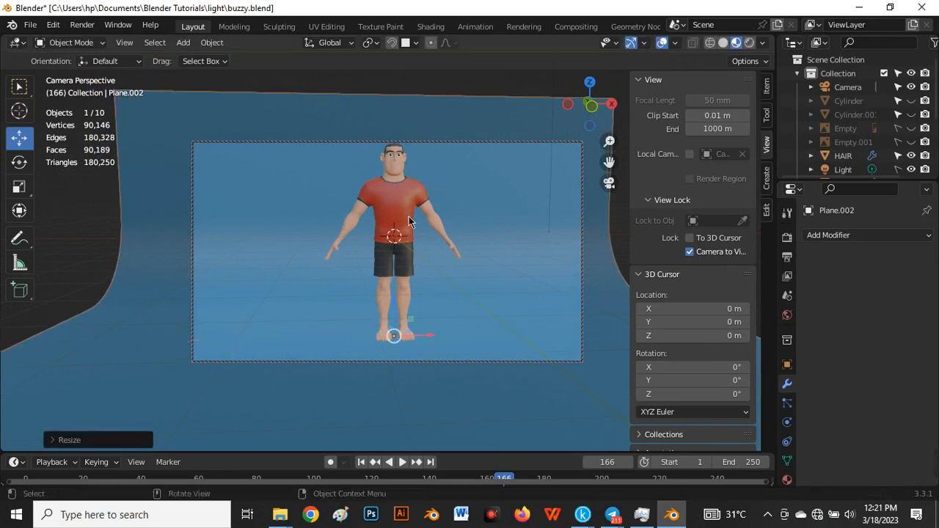
Move the camera closer to frame the character from head to about the knees, and unlock the camera from the view.
shift+middle_drag(409, 218, 411, 226)
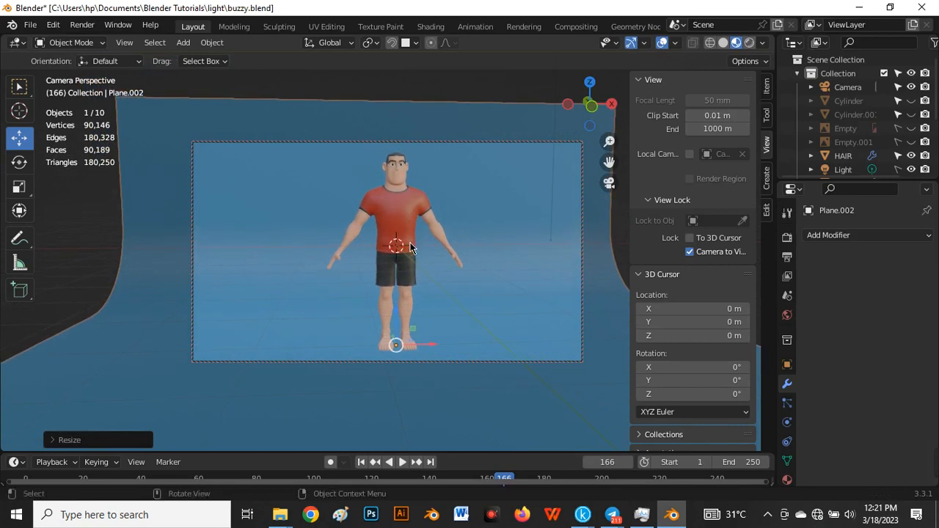
ctrl+middle_drag(410, 243, 405, 239)
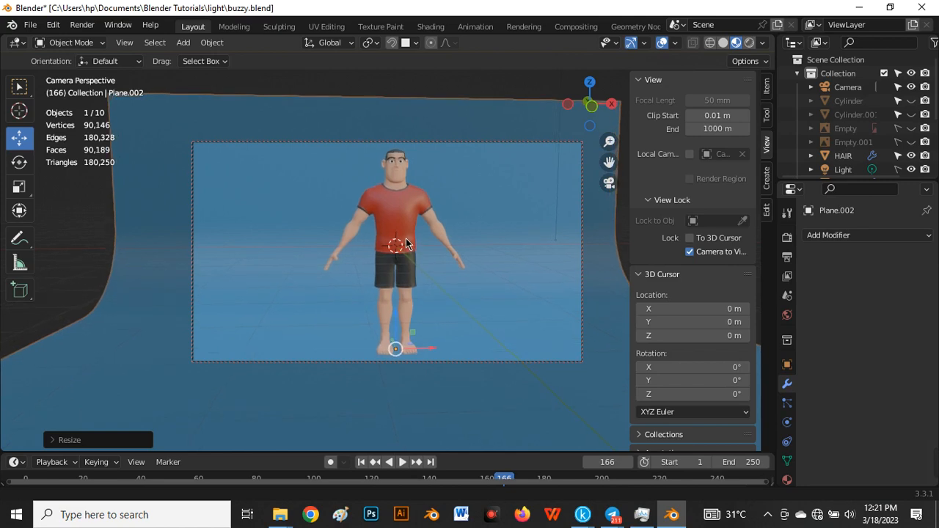
ctrl+middle_drag(405, 239, 425, 251)
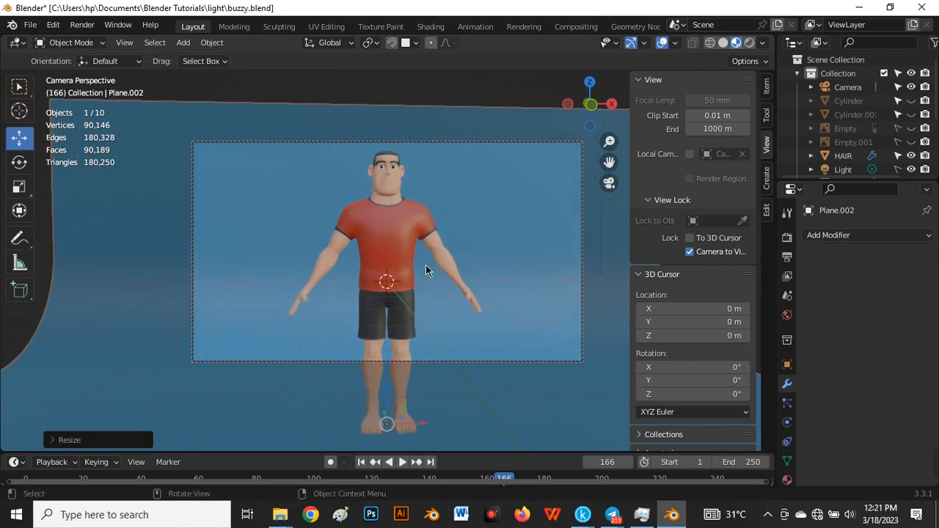
click(688, 253)
key(n)
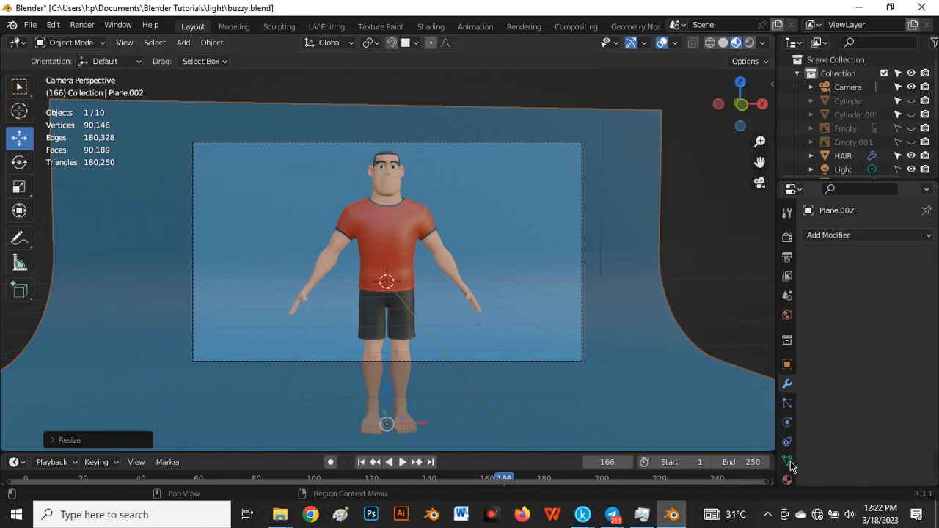
Select the camera, try other focal lengths in its lens settings, and return the focal length to 50 mm.
scroll(789, 447, down, 1)
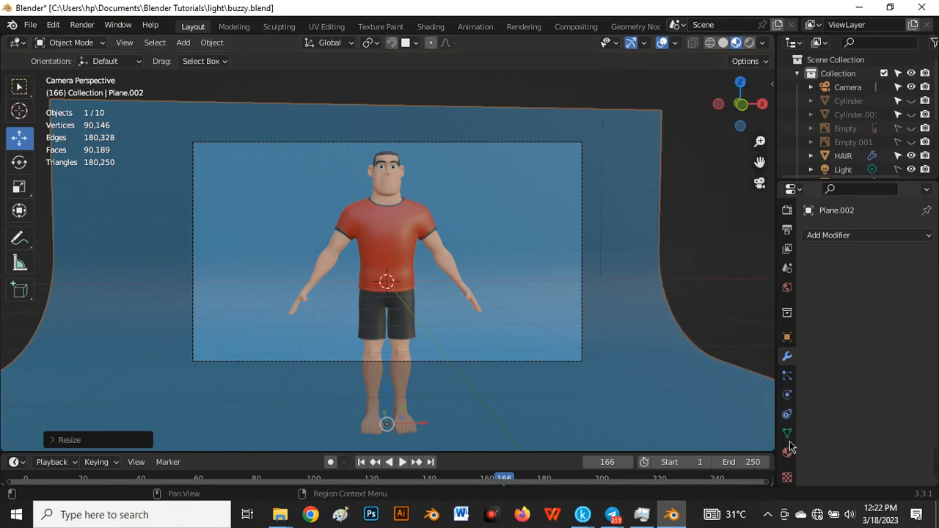
click(581, 171)
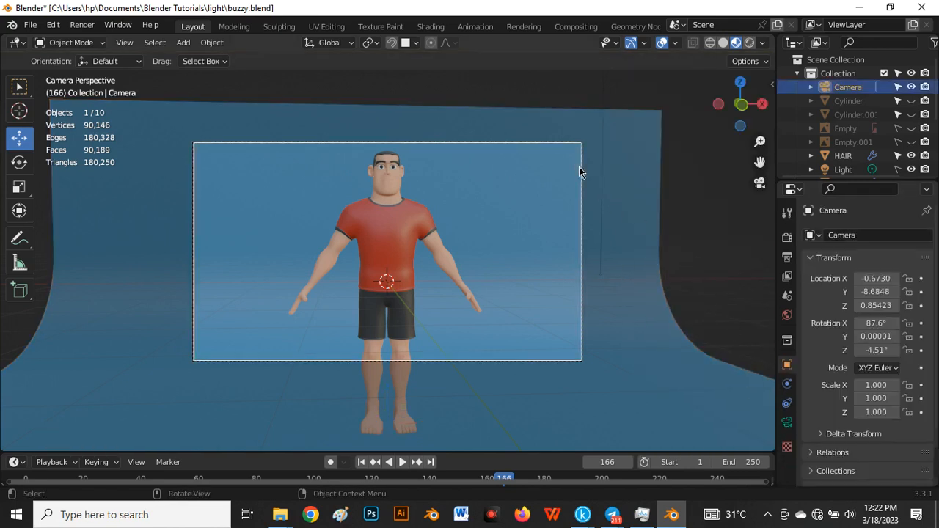
click(787, 422)
scroll(839, 404, down, 1)
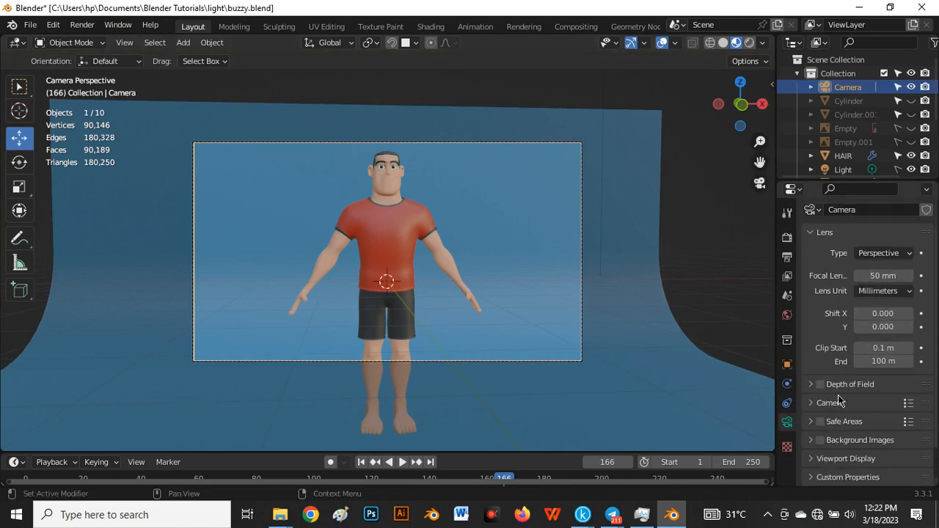
scroll(865, 462, up, 1)
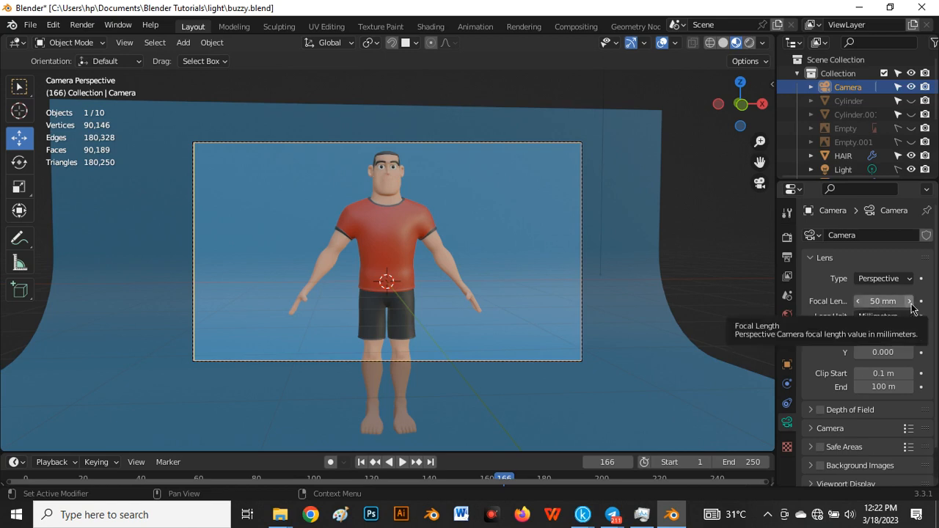
drag(886, 302, 862, 307)
click(861, 301)
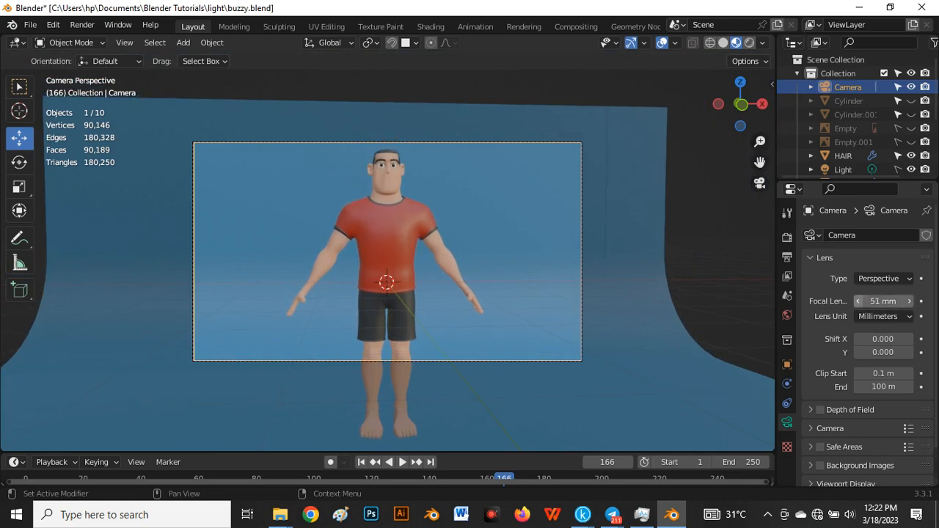
click(860, 302)
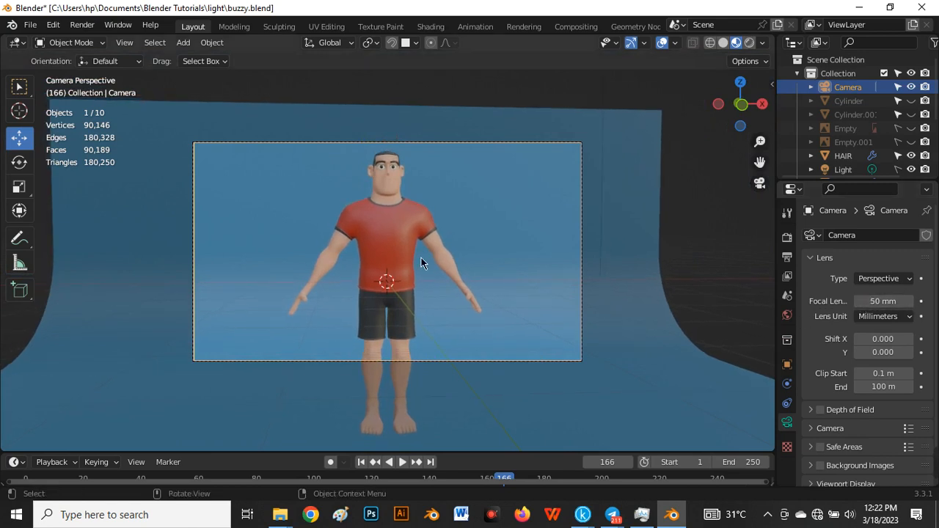
Change the scene's render engine to Cycles.
click(788, 239)
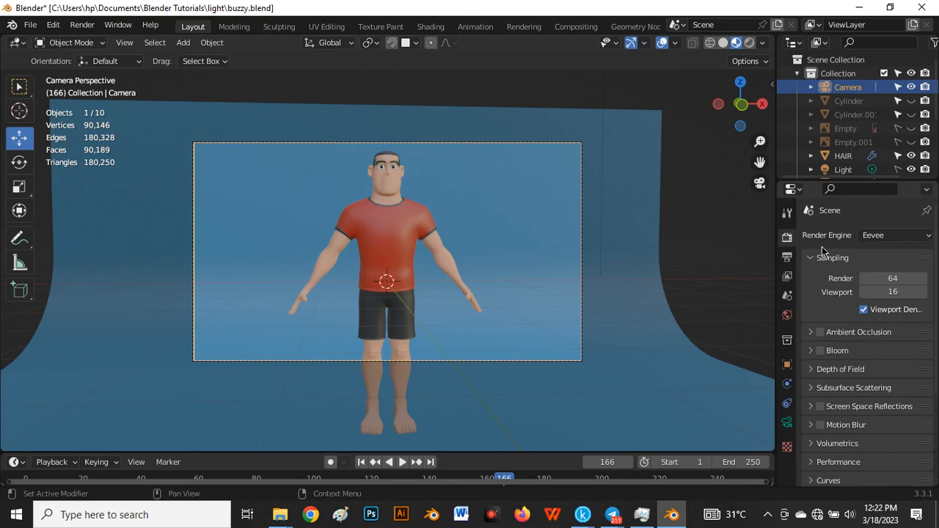
scroll(881, 242, down, 1)
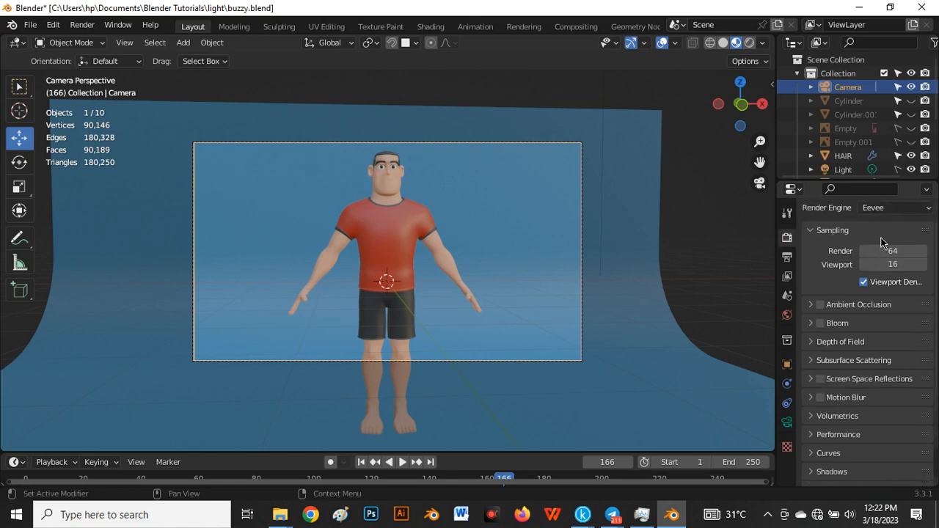
click(910, 213)
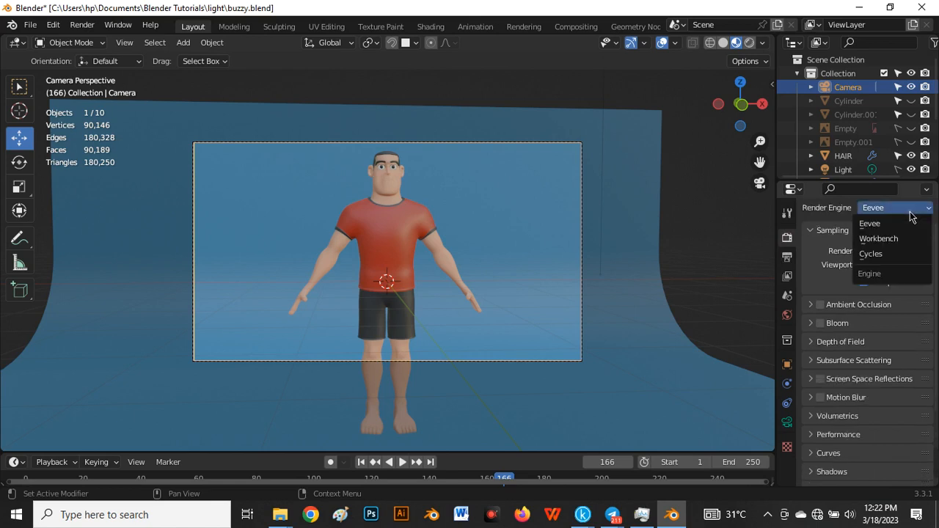
click(887, 254)
In the scene's color management settings, try the Very Low Contrast look and settle on High Contrast.
scroll(868, 242, down, 4)
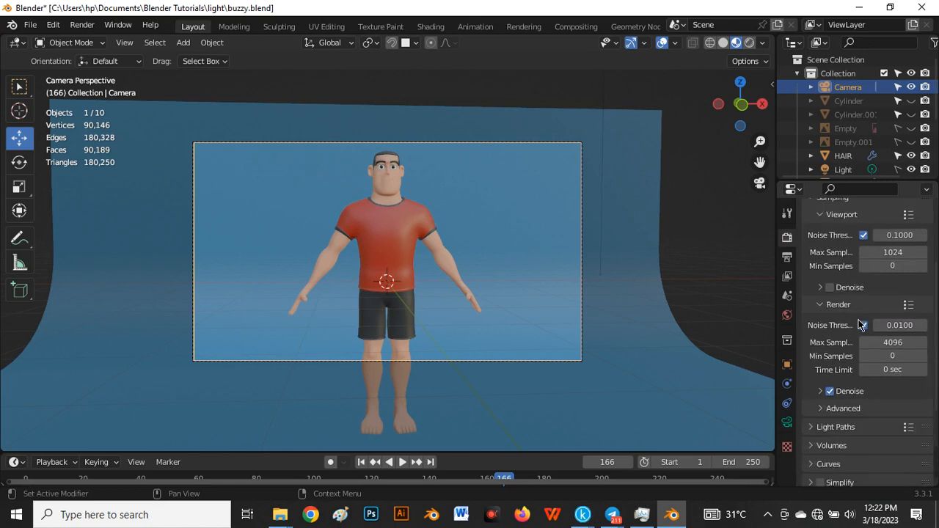
scroll(861, 325, down, 5)
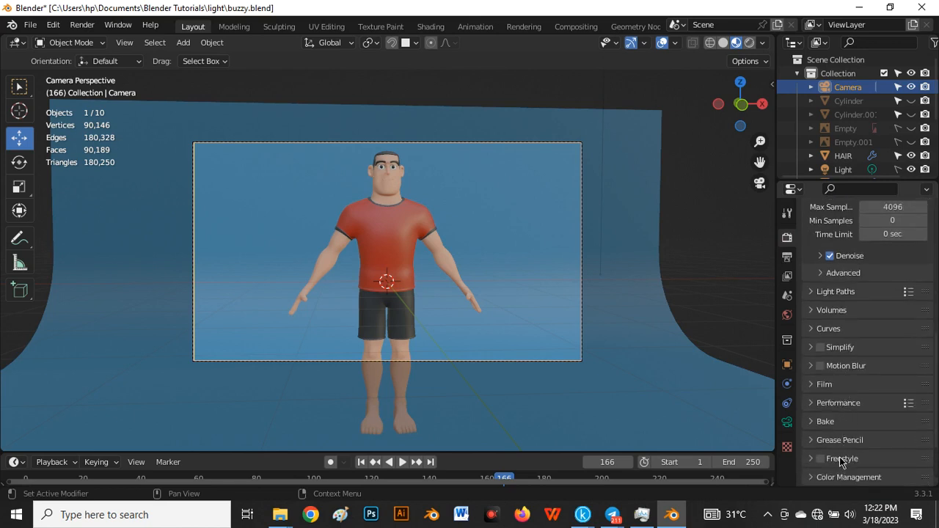
click(813, 478)
scroll(881, 415, down, 4)
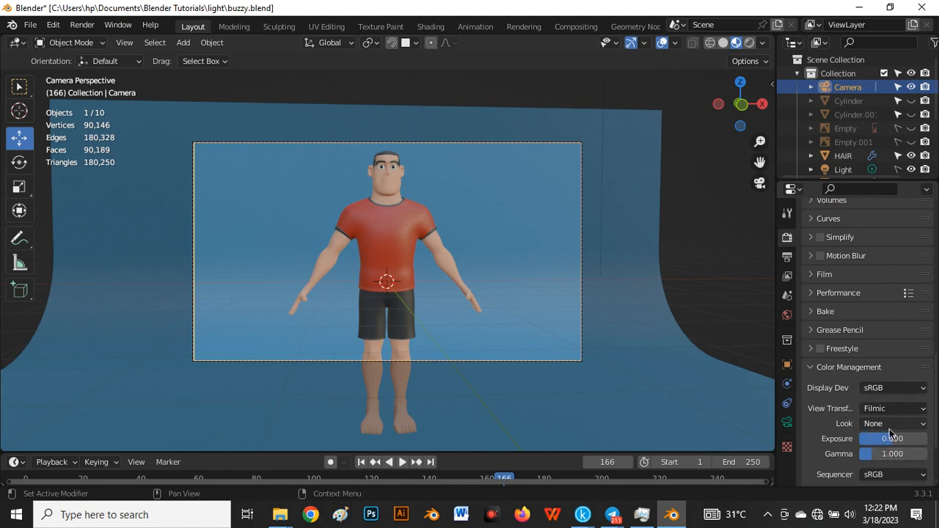
click(908, 424)
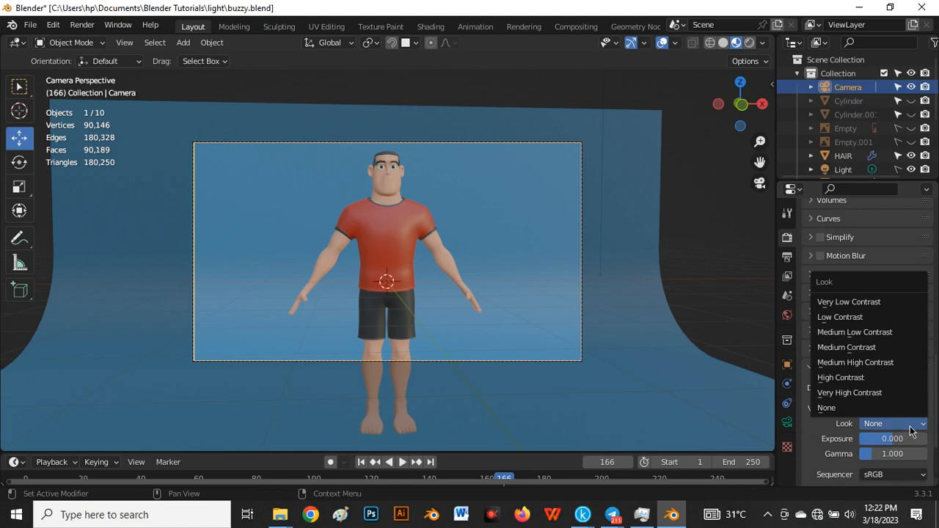
click(844, 307)
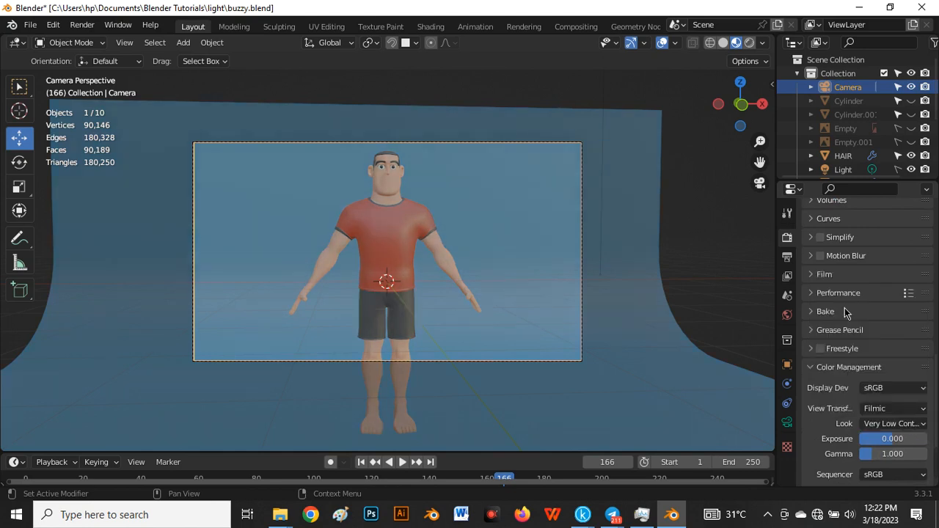
click(903, 426)
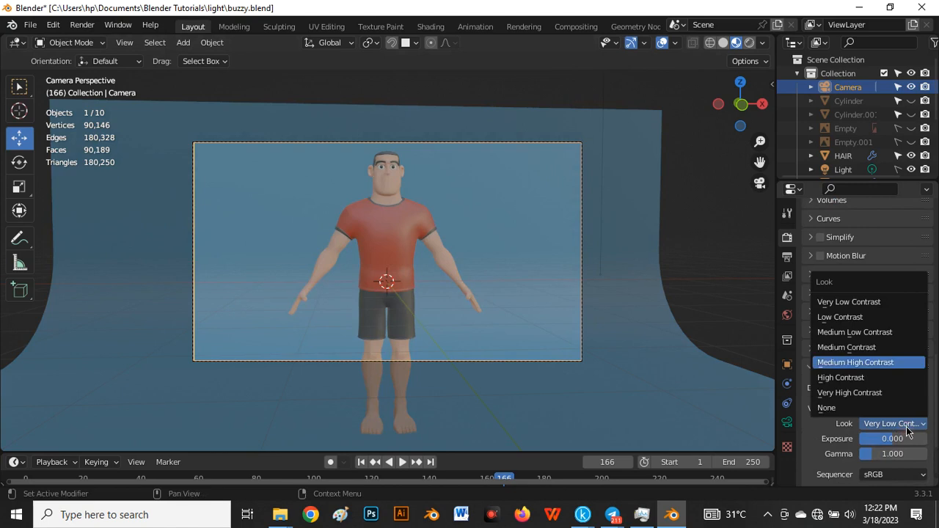
click(852, 381)
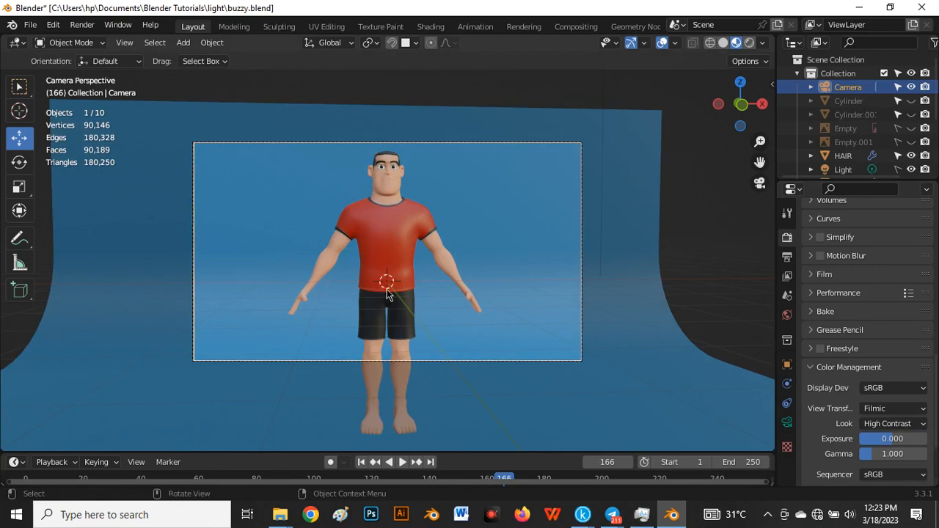
scroll(862, 411, down, 1)
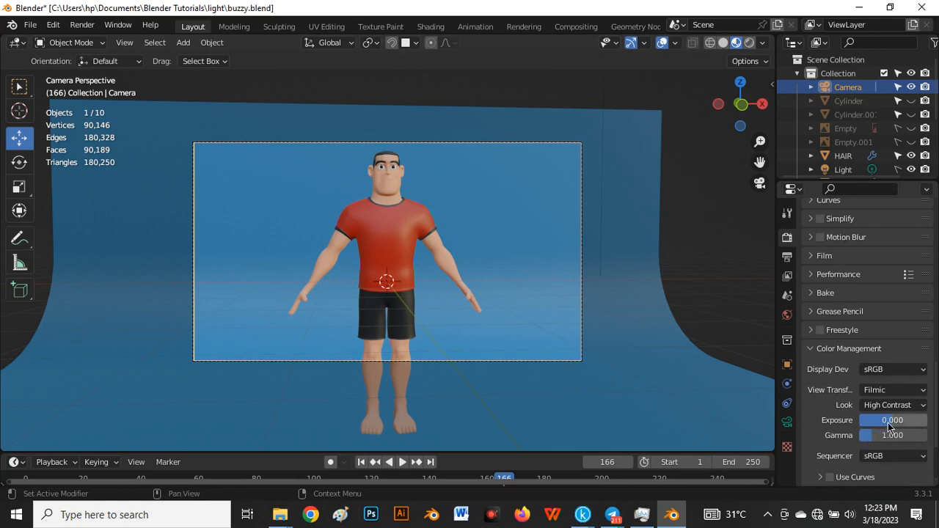
click(890, 425)
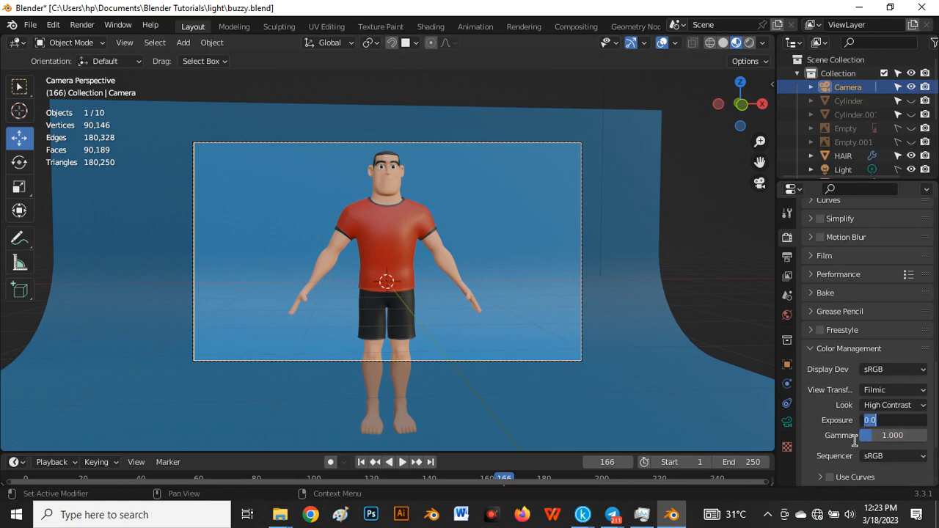
click(709, 304)
Set the maximum samples for the final Cycles render to 1000.
scroll(857, 295, up, 3)
scroll(850, 287, up, 5)
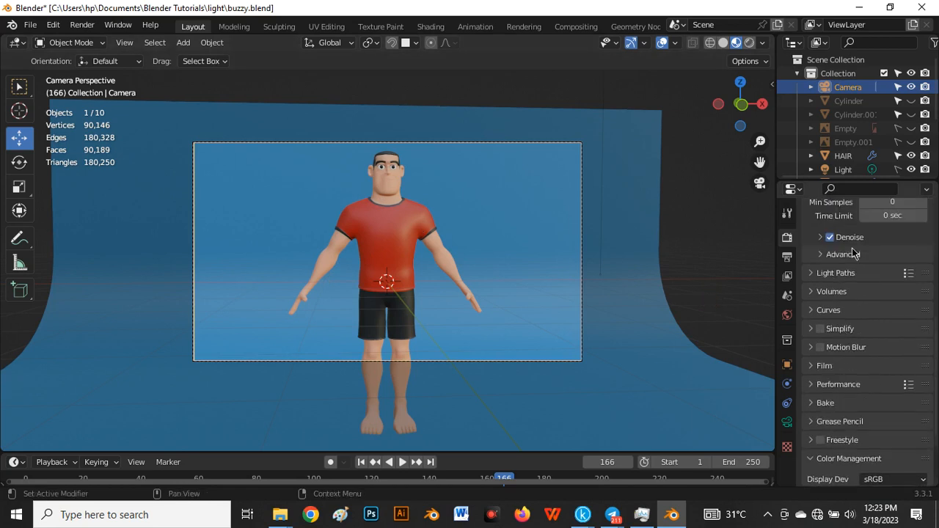
click(893, 244)
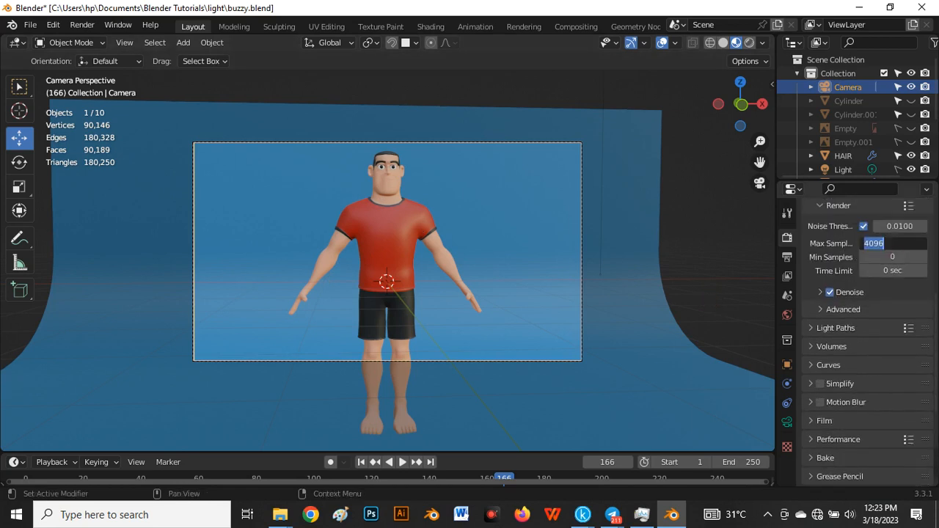
text(1000)
key(Return)
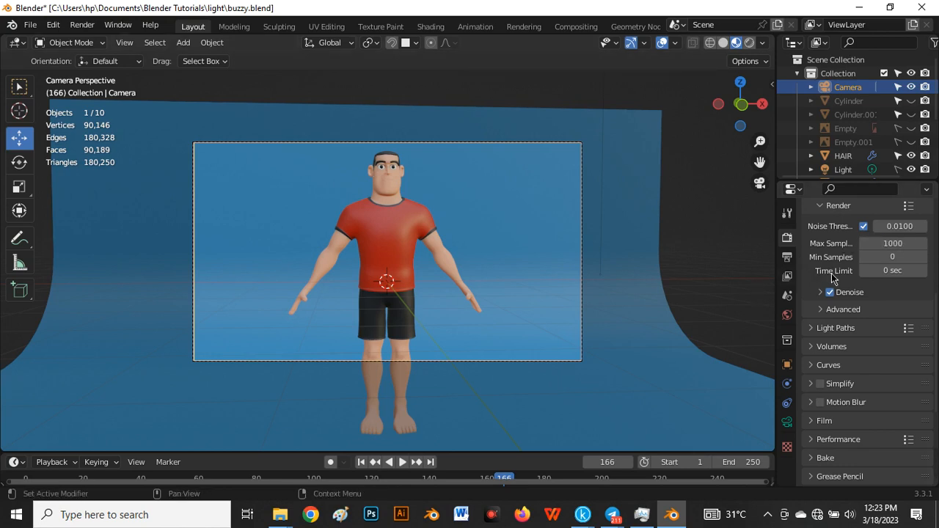
scroll(910, 259, up, 1)
scroll(909, 259, up, 3)
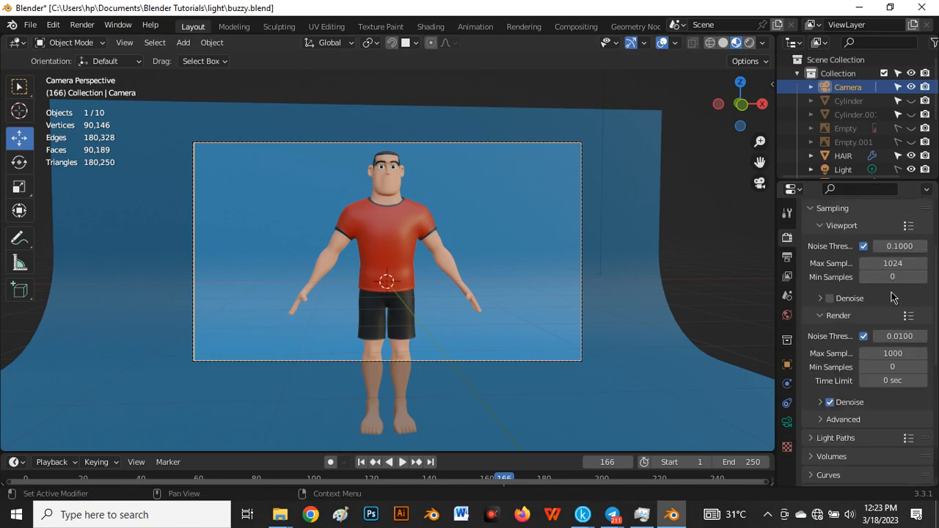
scroll(867, 336, up, 2)
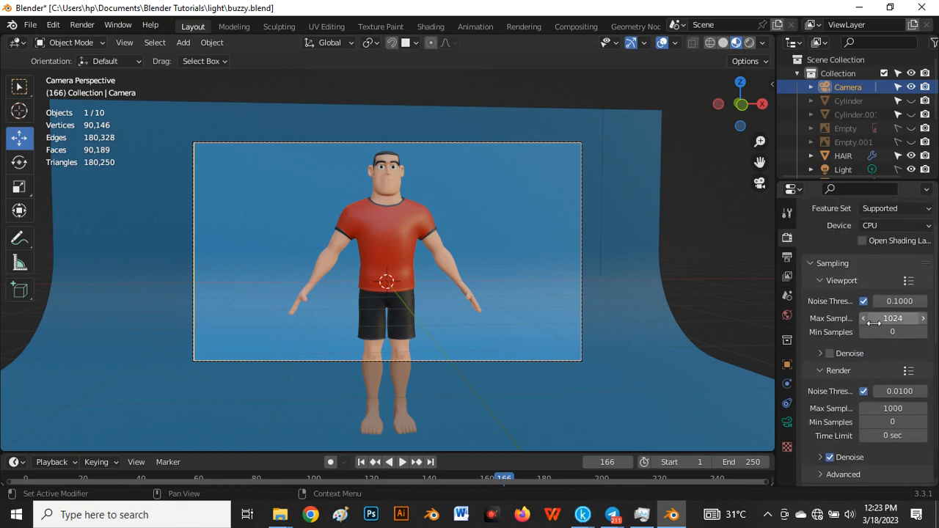
scroll(835, 337, up, 2)
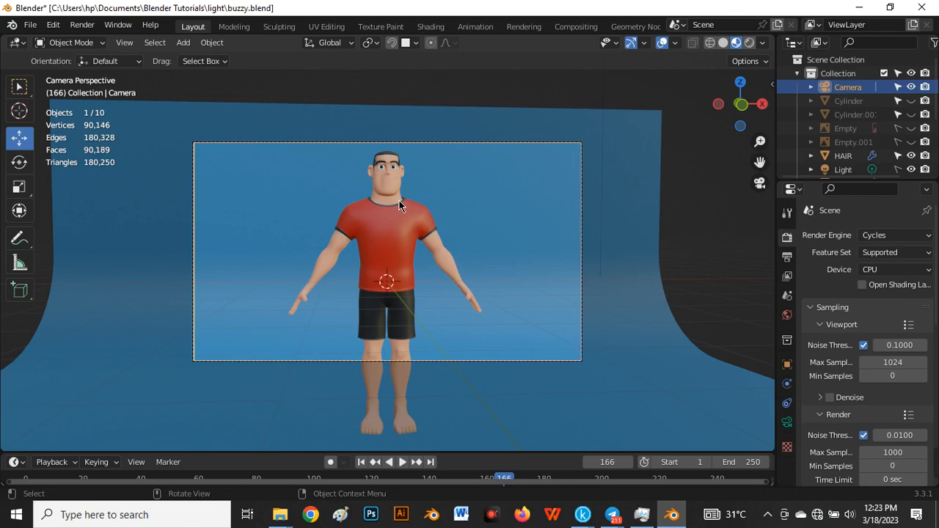
scroll(399, 206, down, 2)
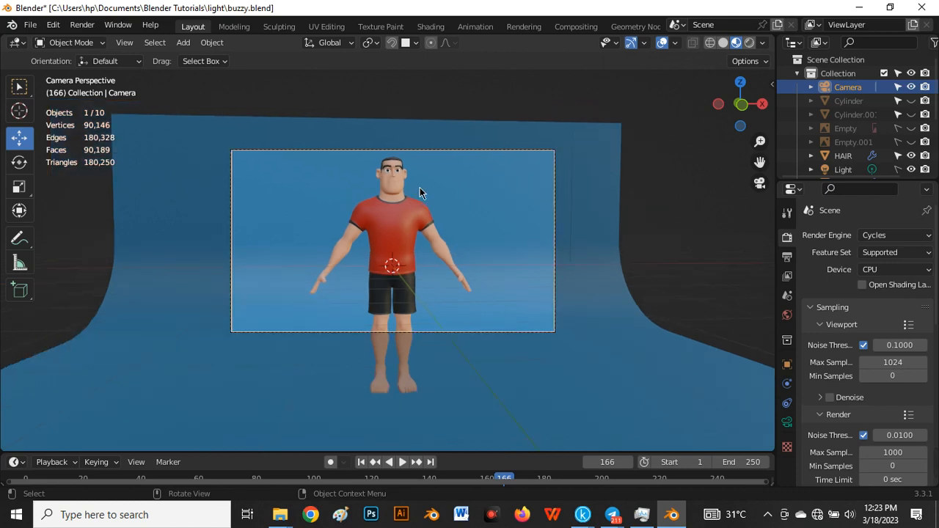
scroll(419, 190, up, 1)
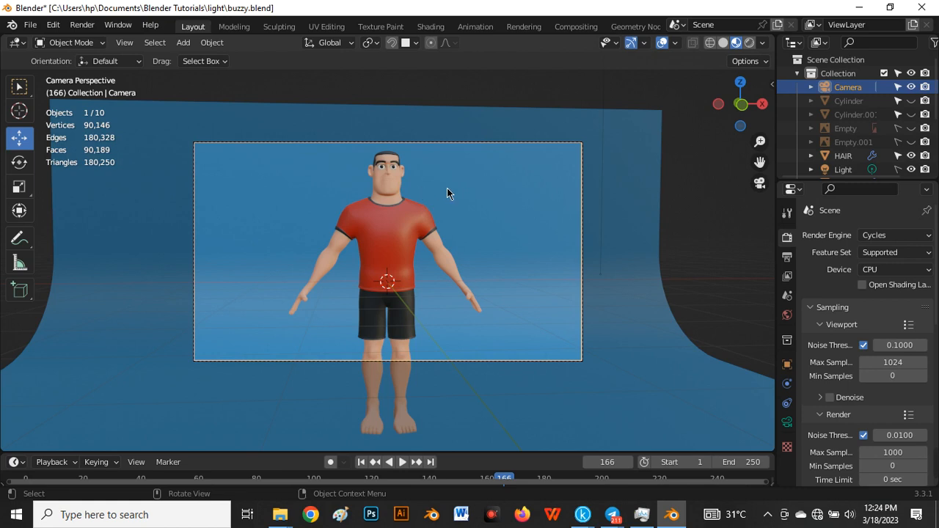
mouse_move(917, 465)
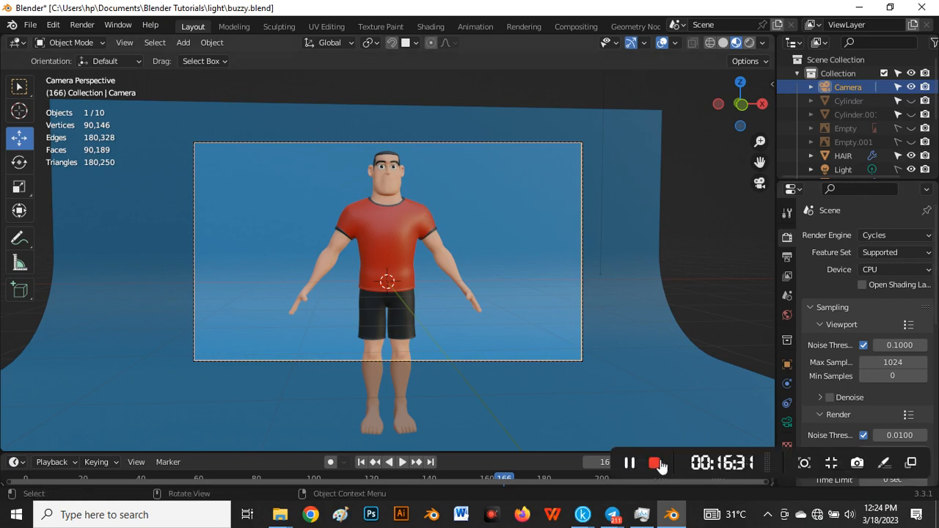